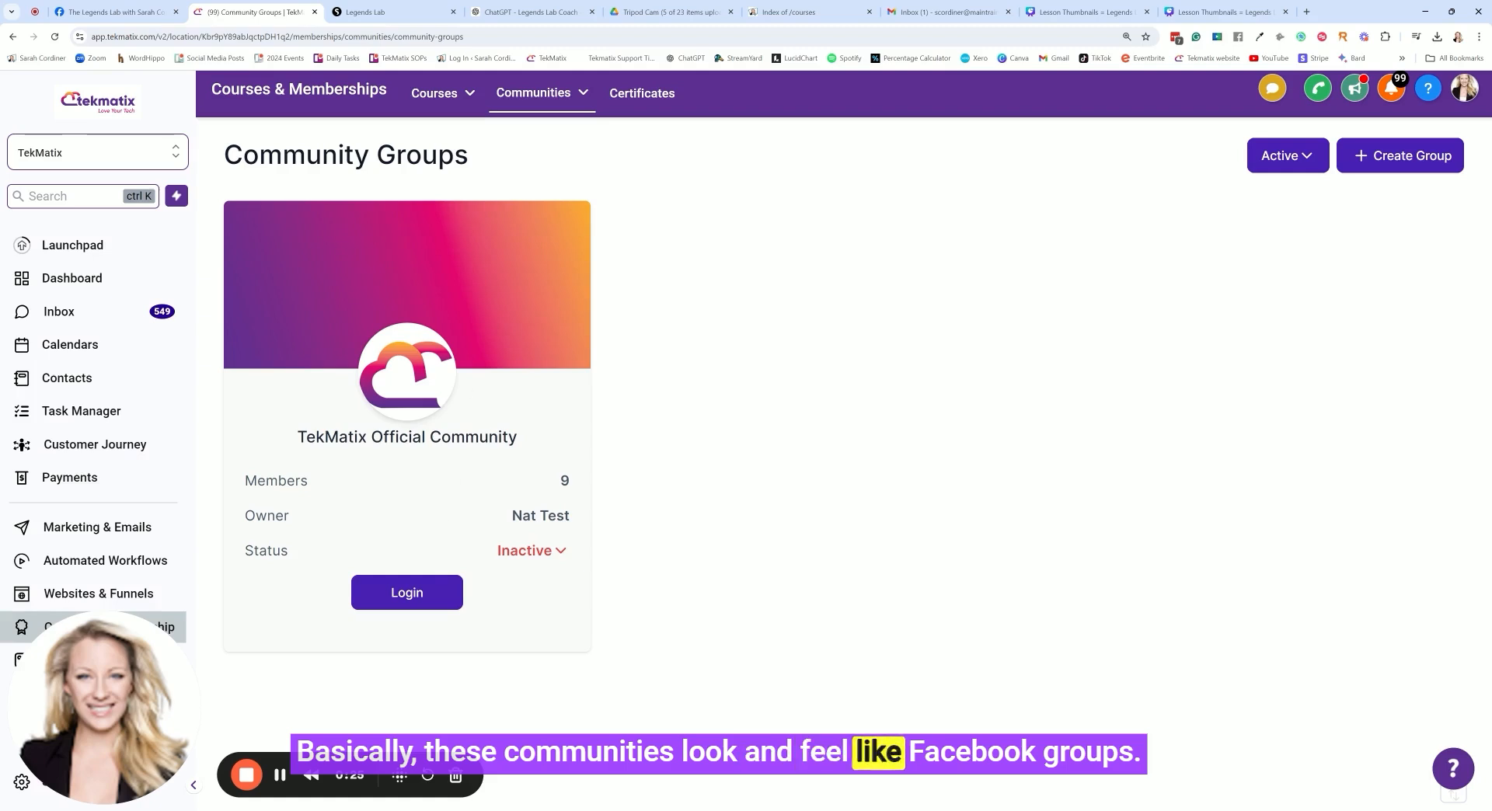
Switch to the Legends Lab community and look over its groups list and channels list
left_click(366, 11)
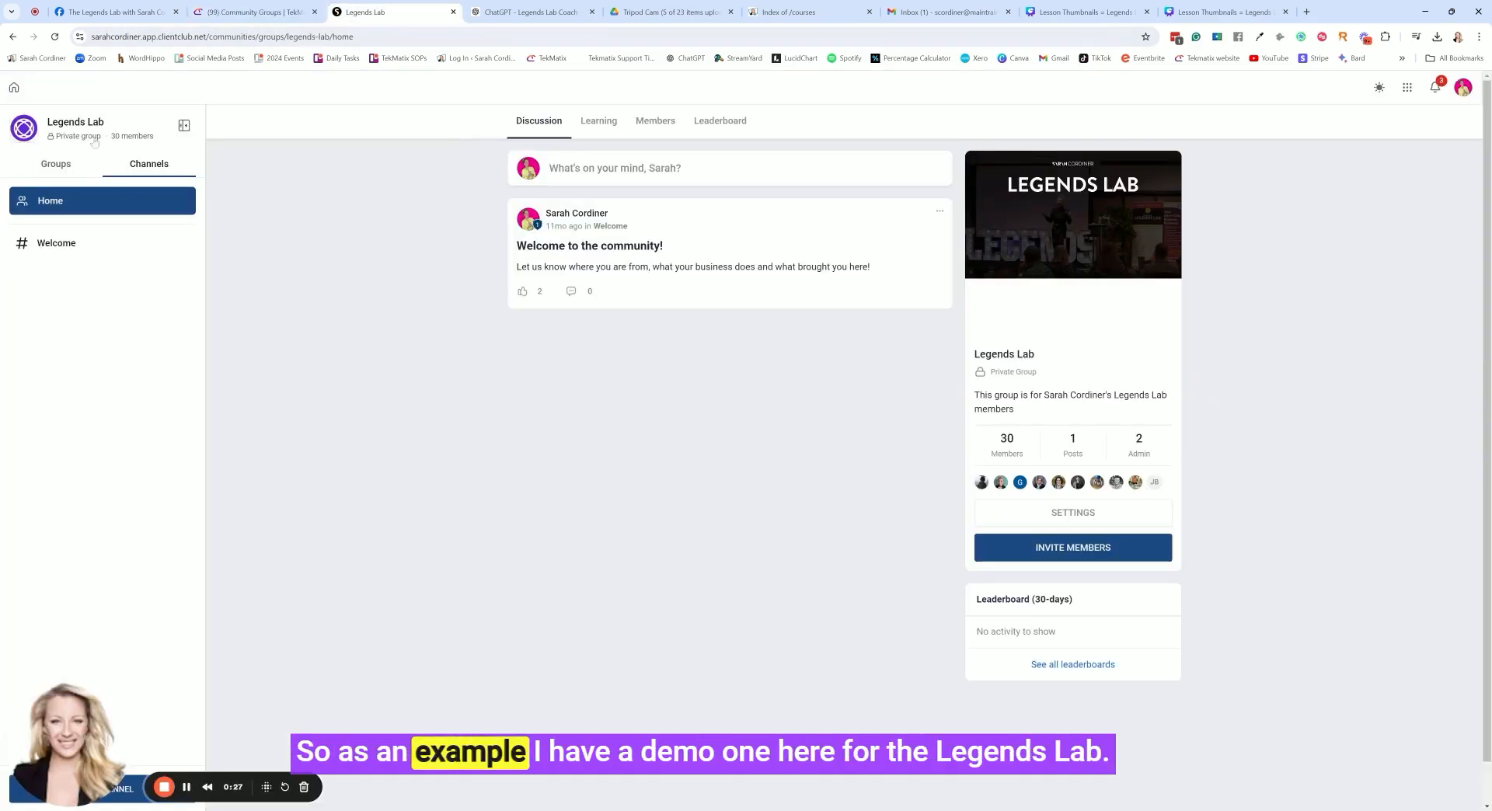
left_click(68, 163)
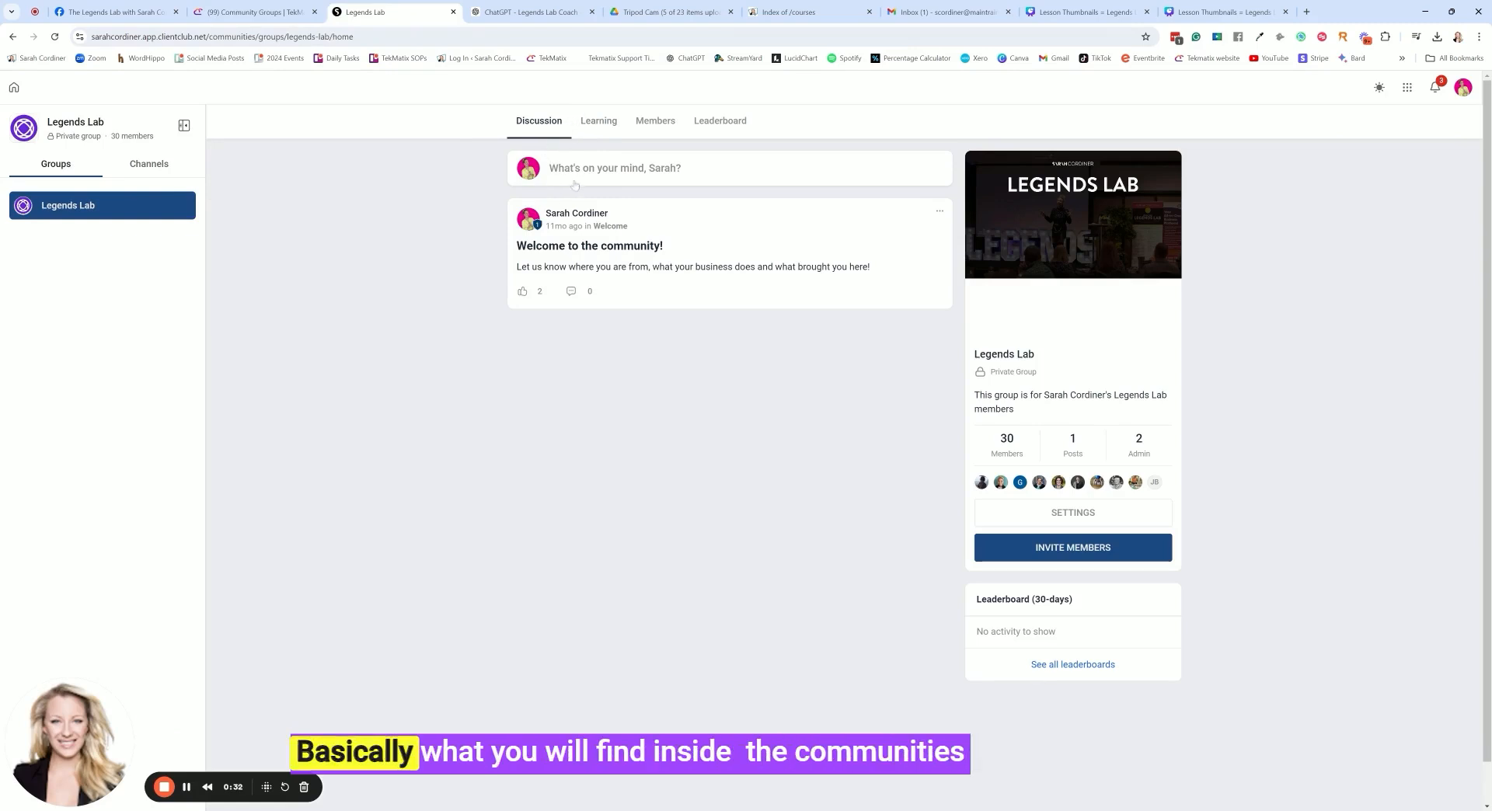
left_click(143, 167)
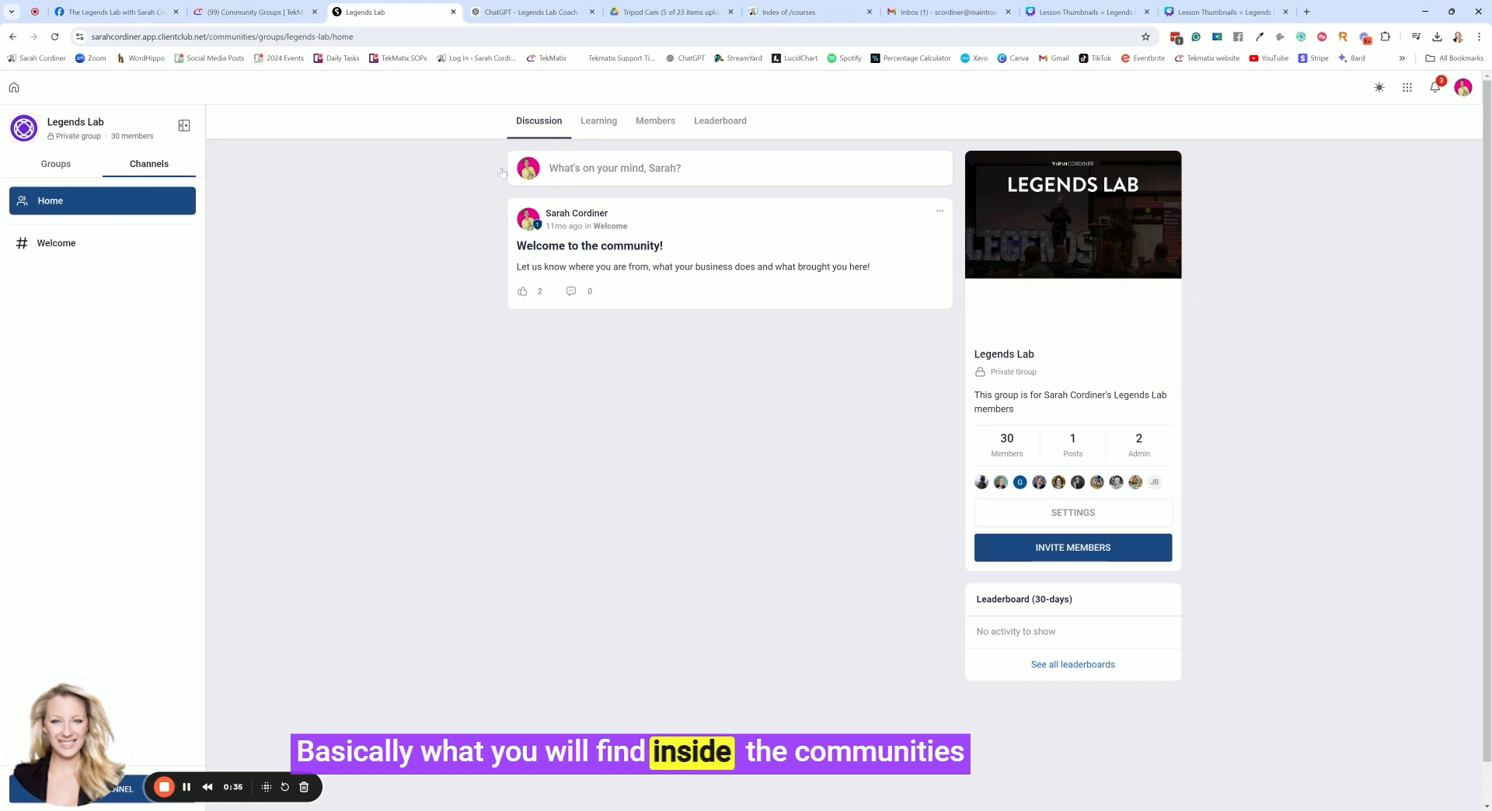
left_click_drag(74, 727, 115, 640)
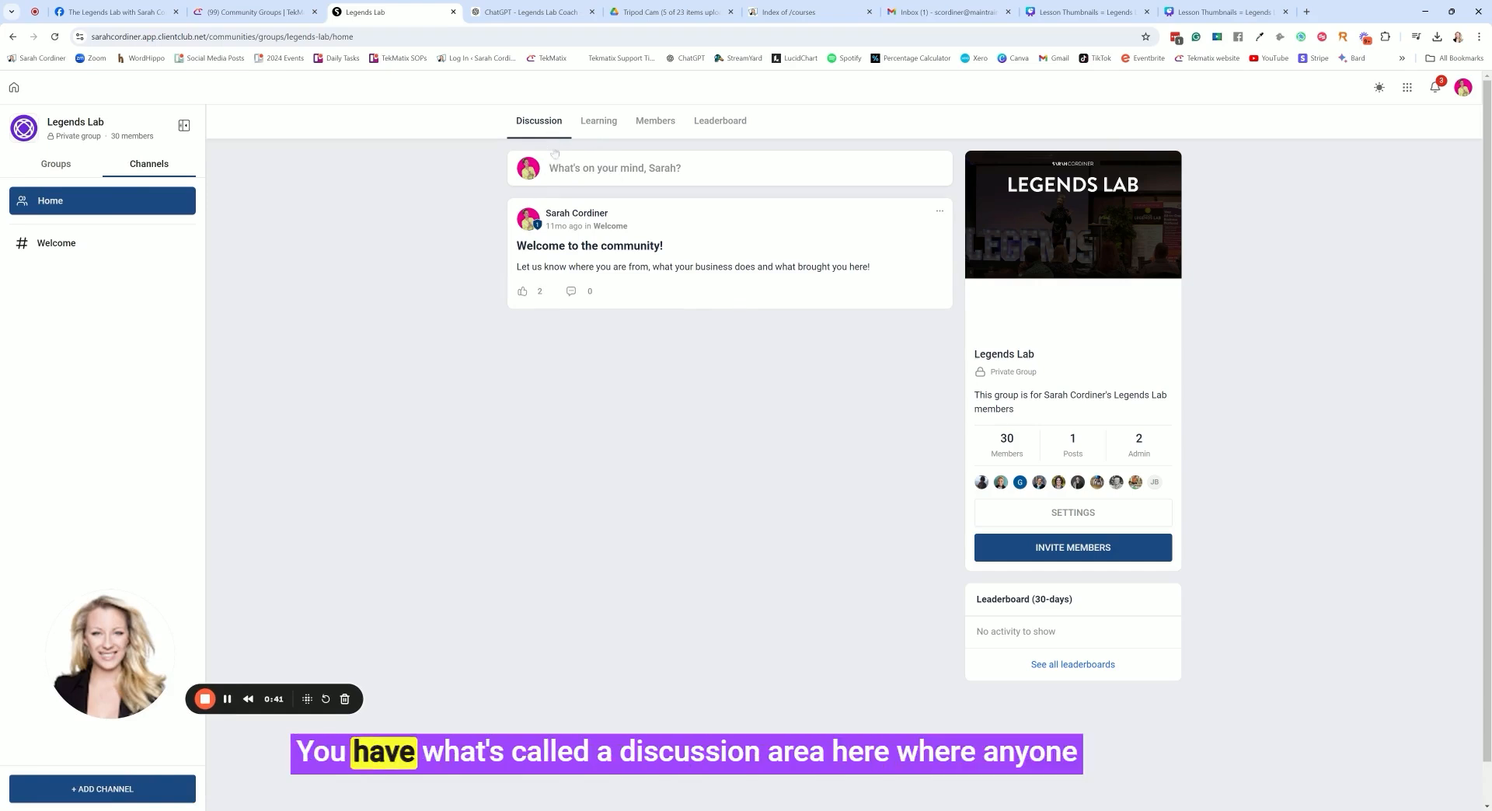
View the new-post form in the discussion area without posting, and check the community's full leaderboards before returning to the discussion
left_click(623, 180)
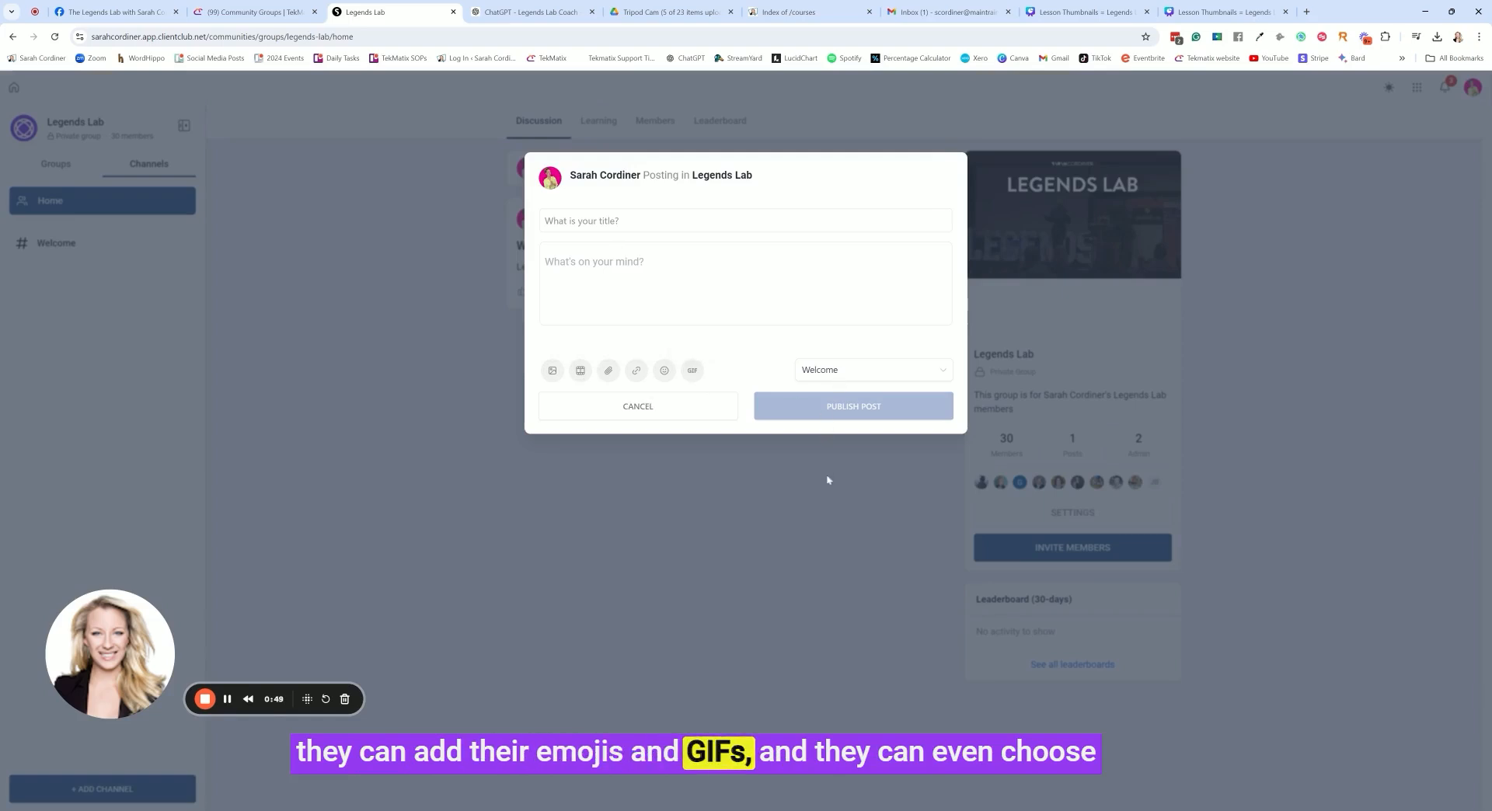
left_click(836, 509)
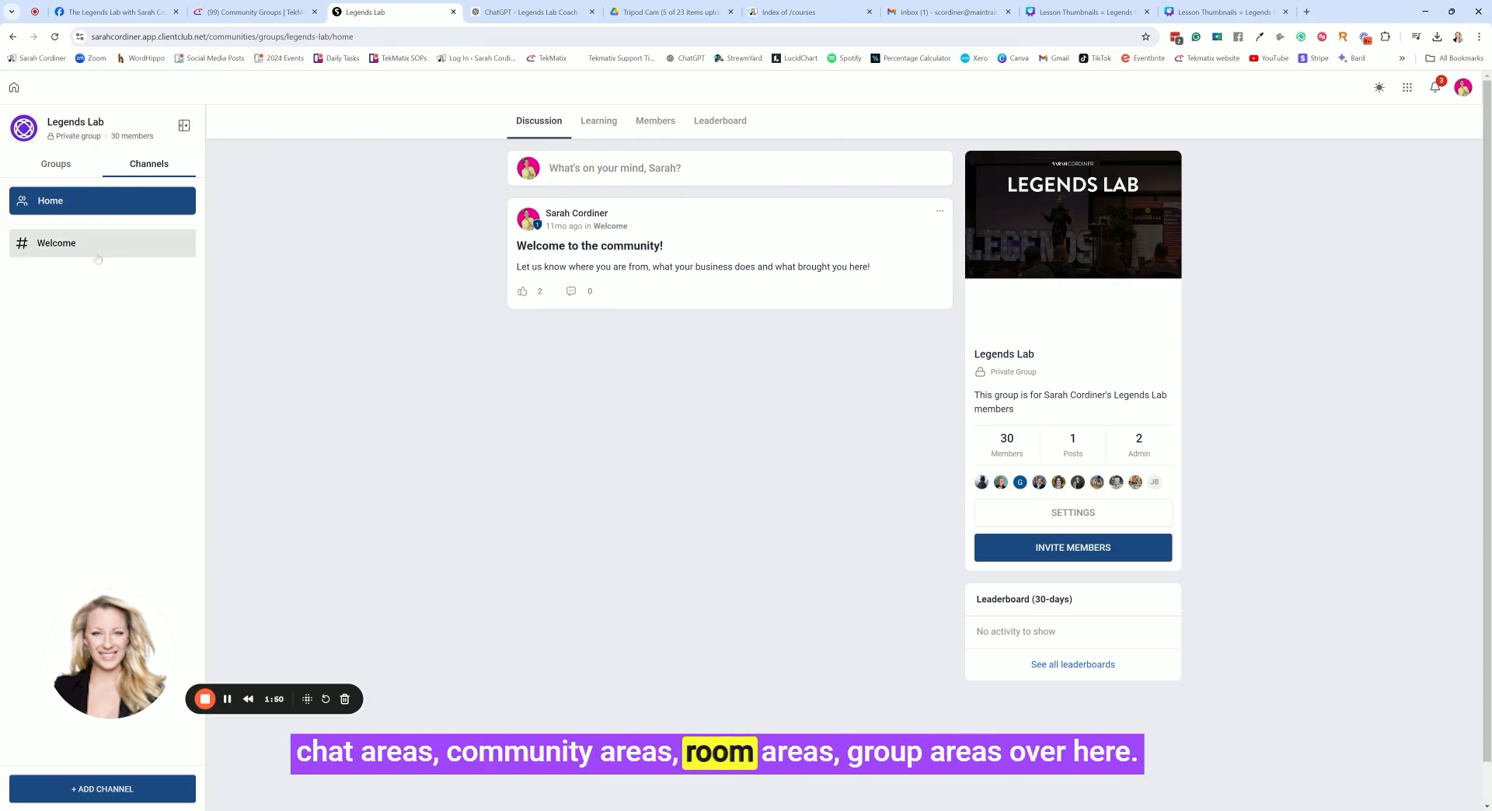
left_click(1066, 666)
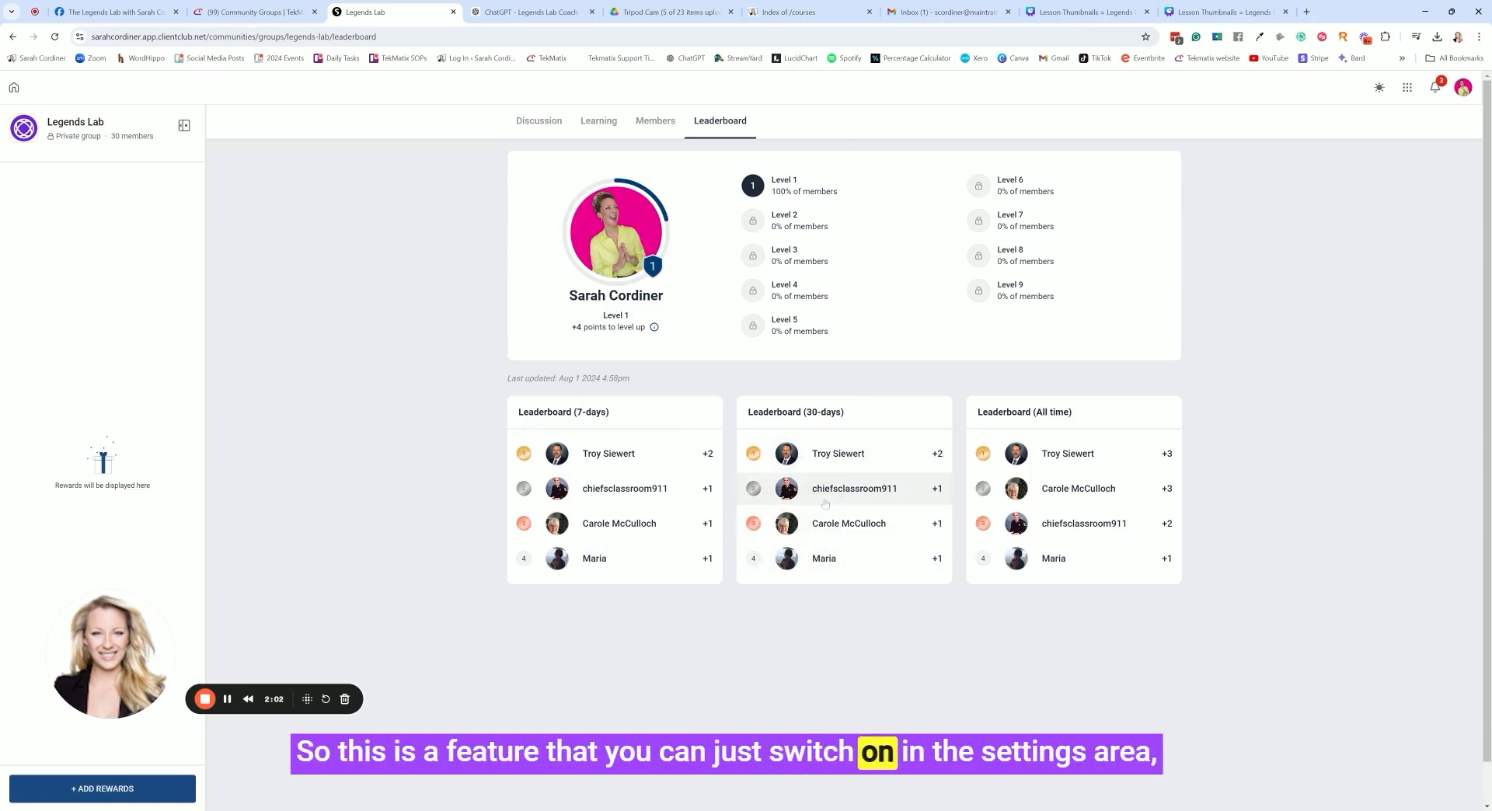
left_click(538, 120)
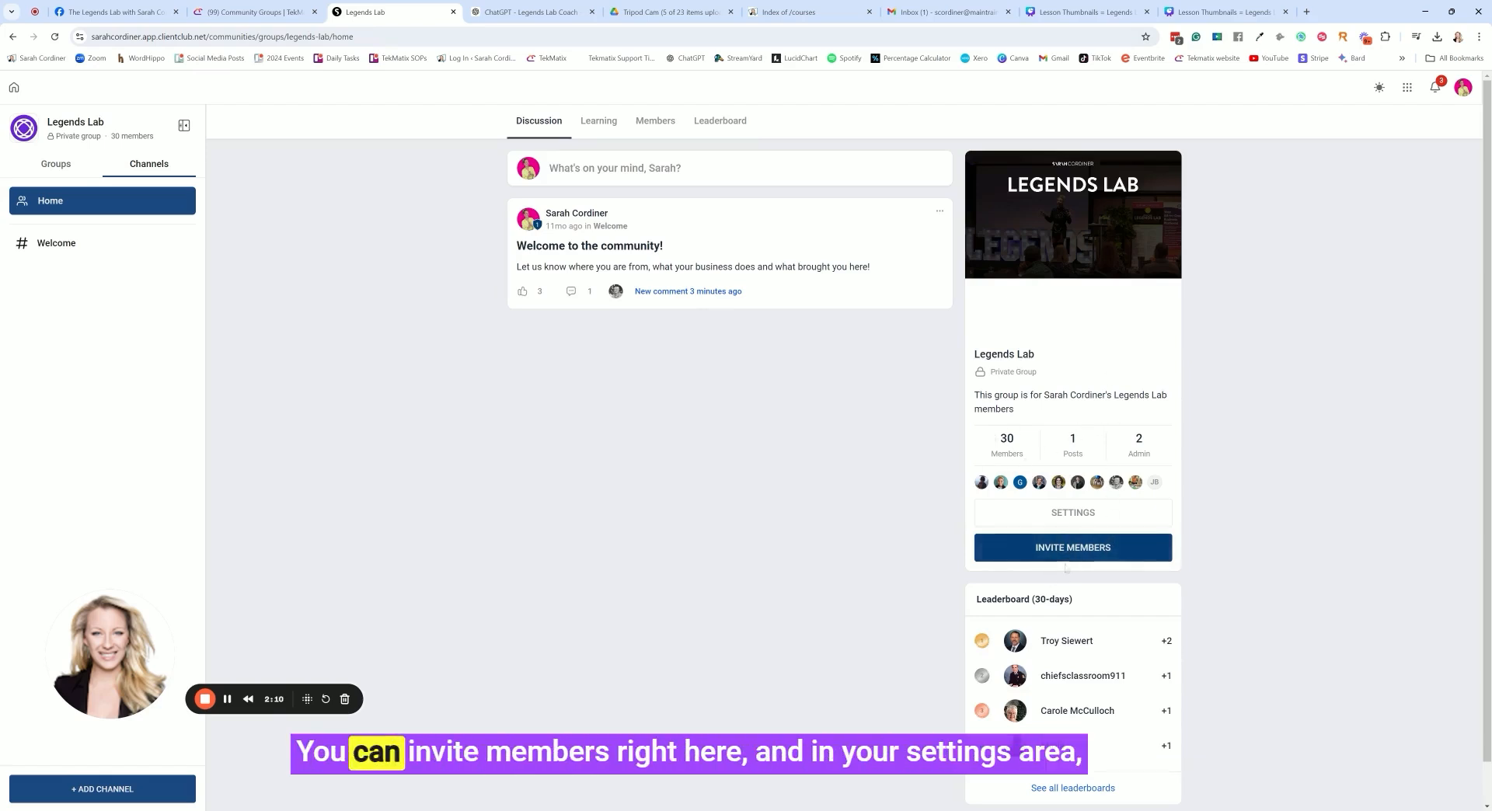
Open the Legends Lab group settings and review the details, subscriptions, branding, themes and membership questions
left_click(1072, 513)
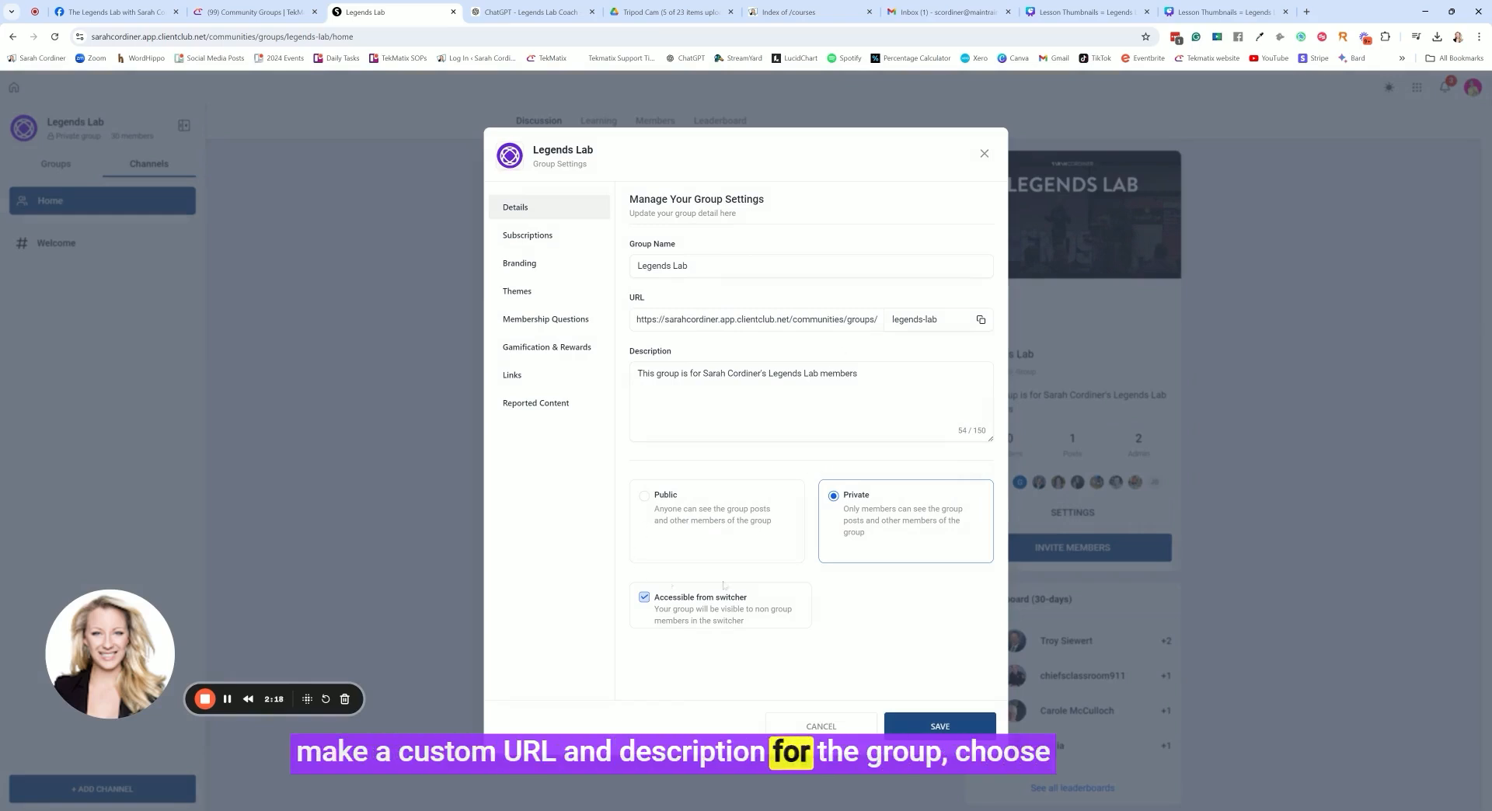
left_click(521, 238)
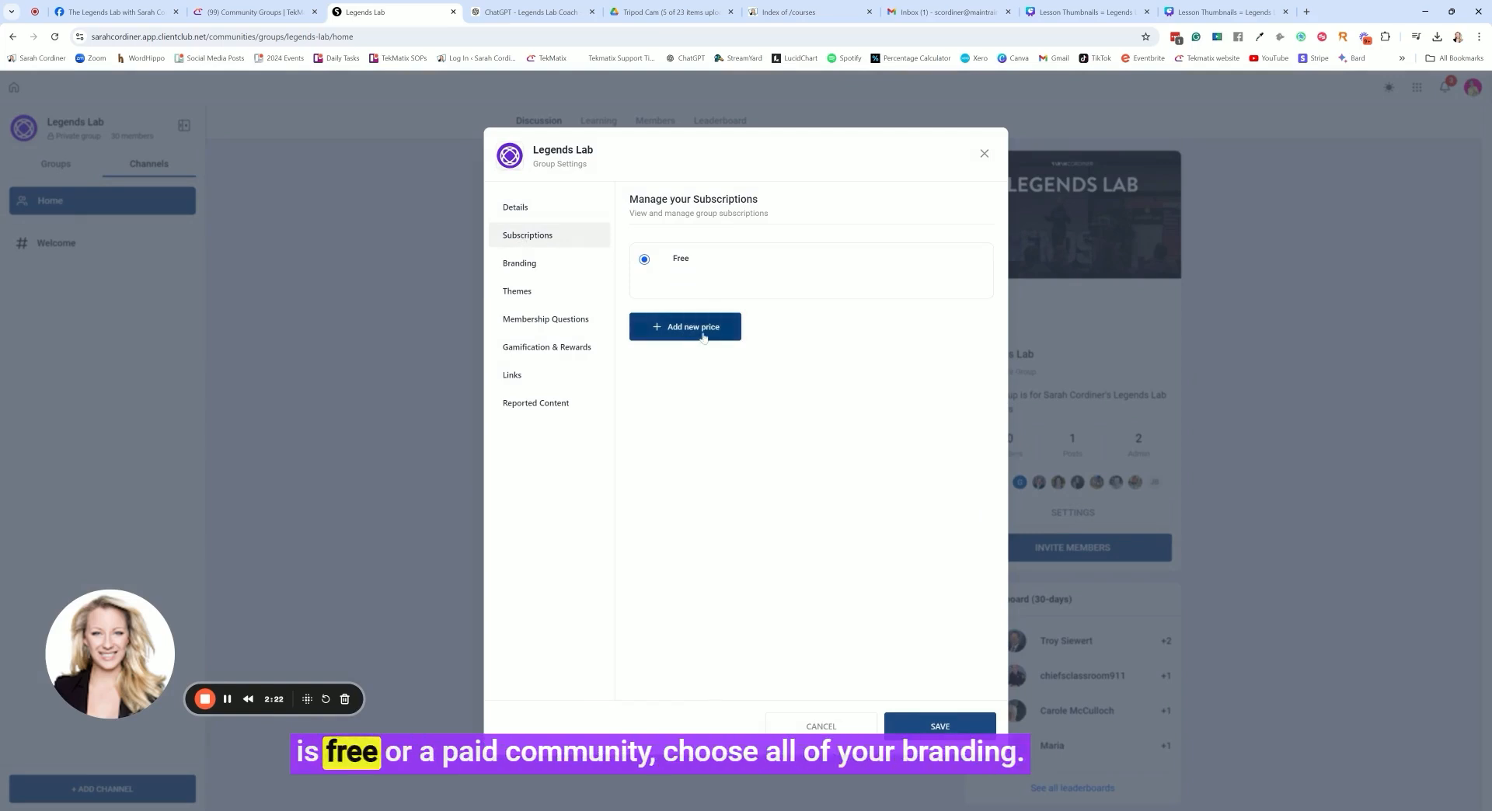
left_click(543, 271)
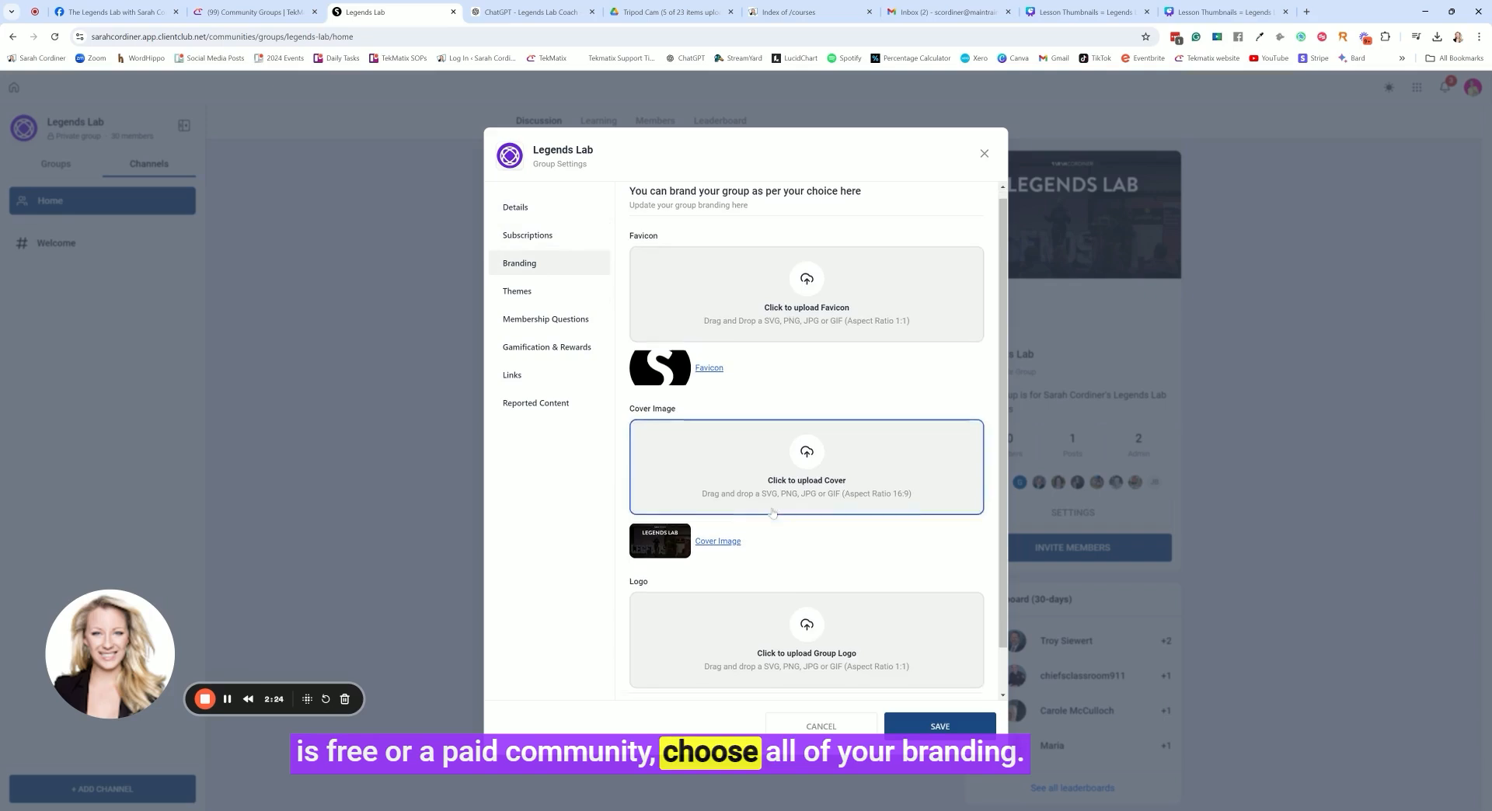
scroll(777, 459, "down", 1)
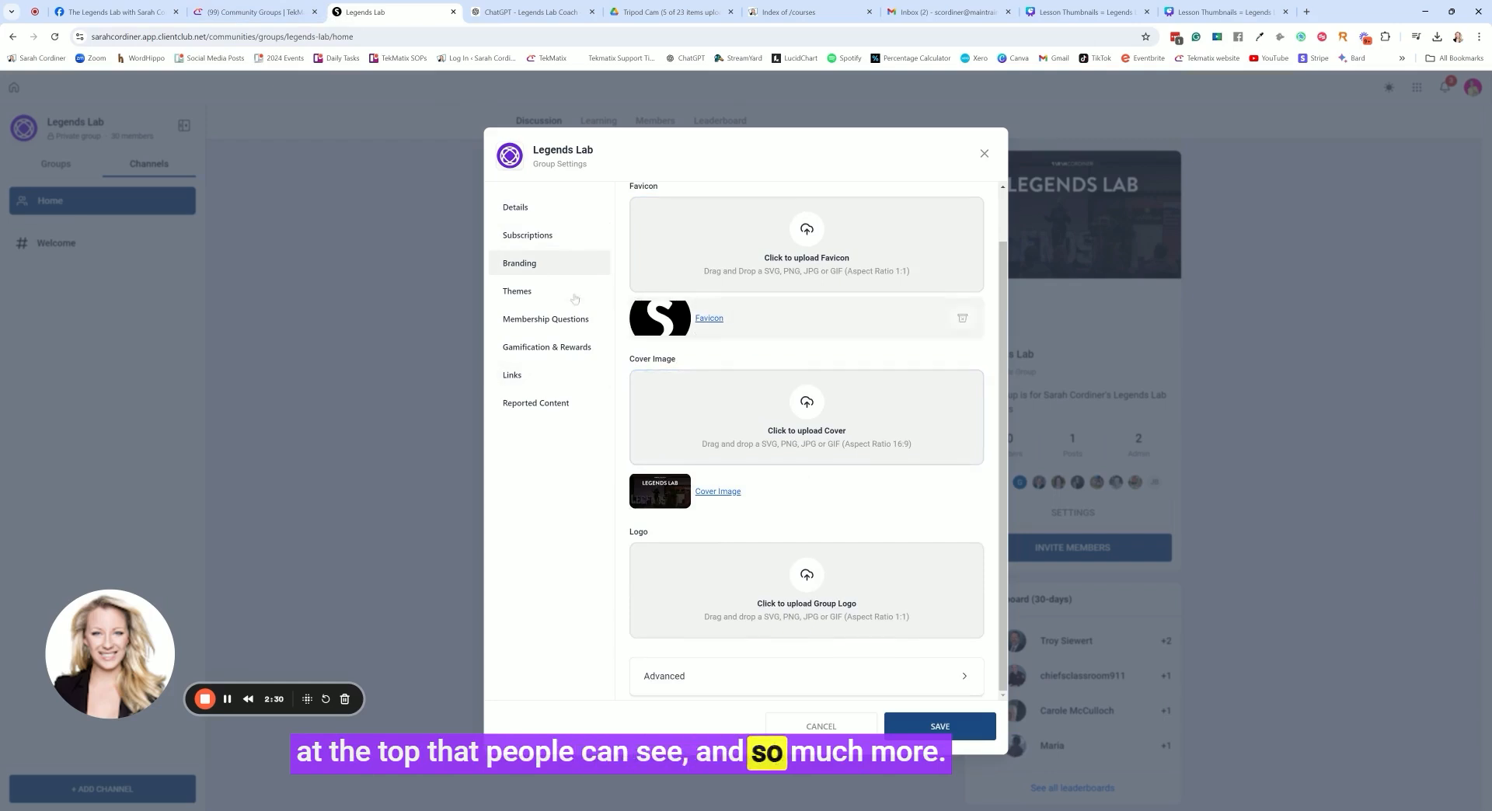
left_click(544, 290)
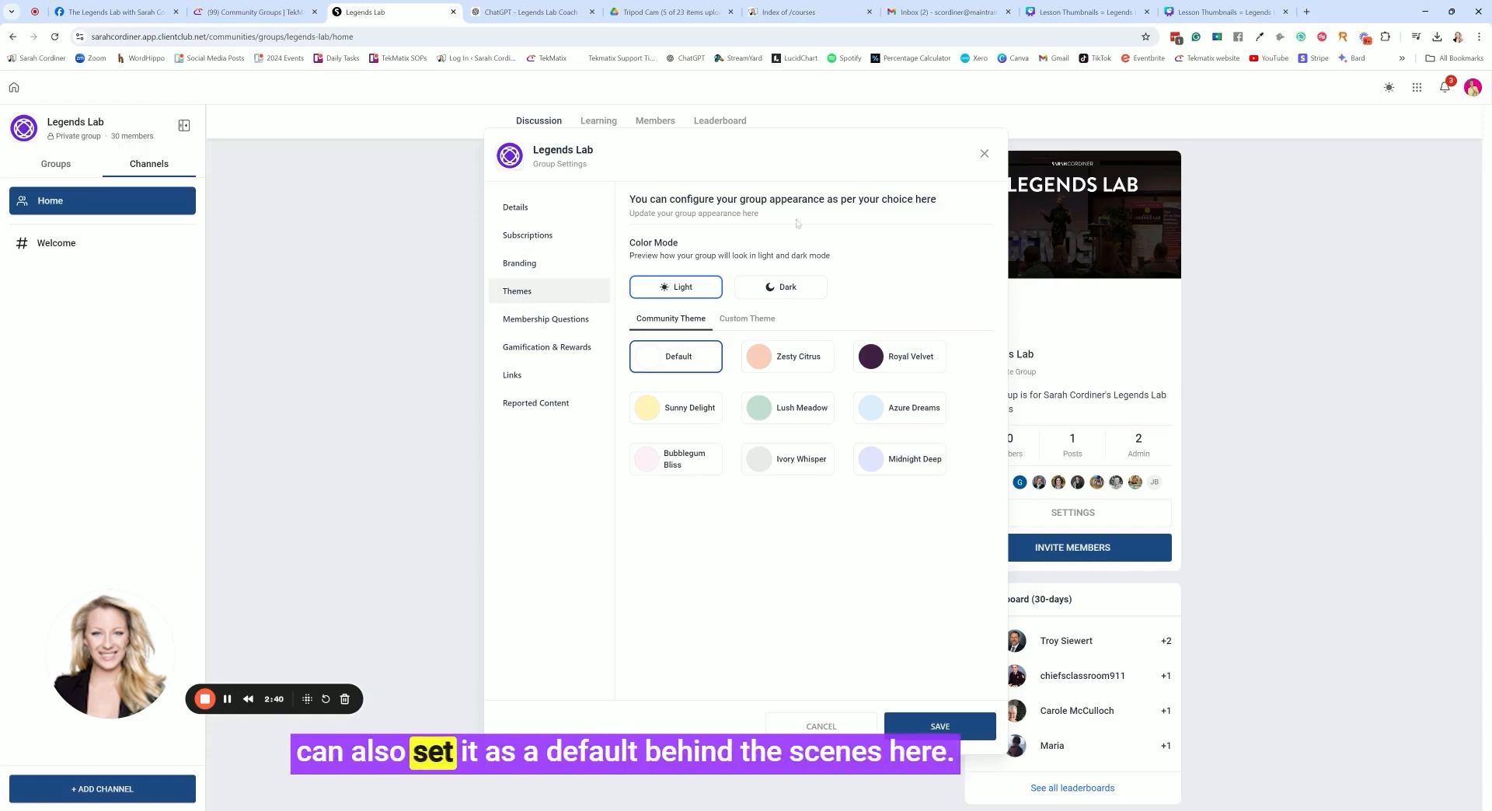
left_click(578, 324)
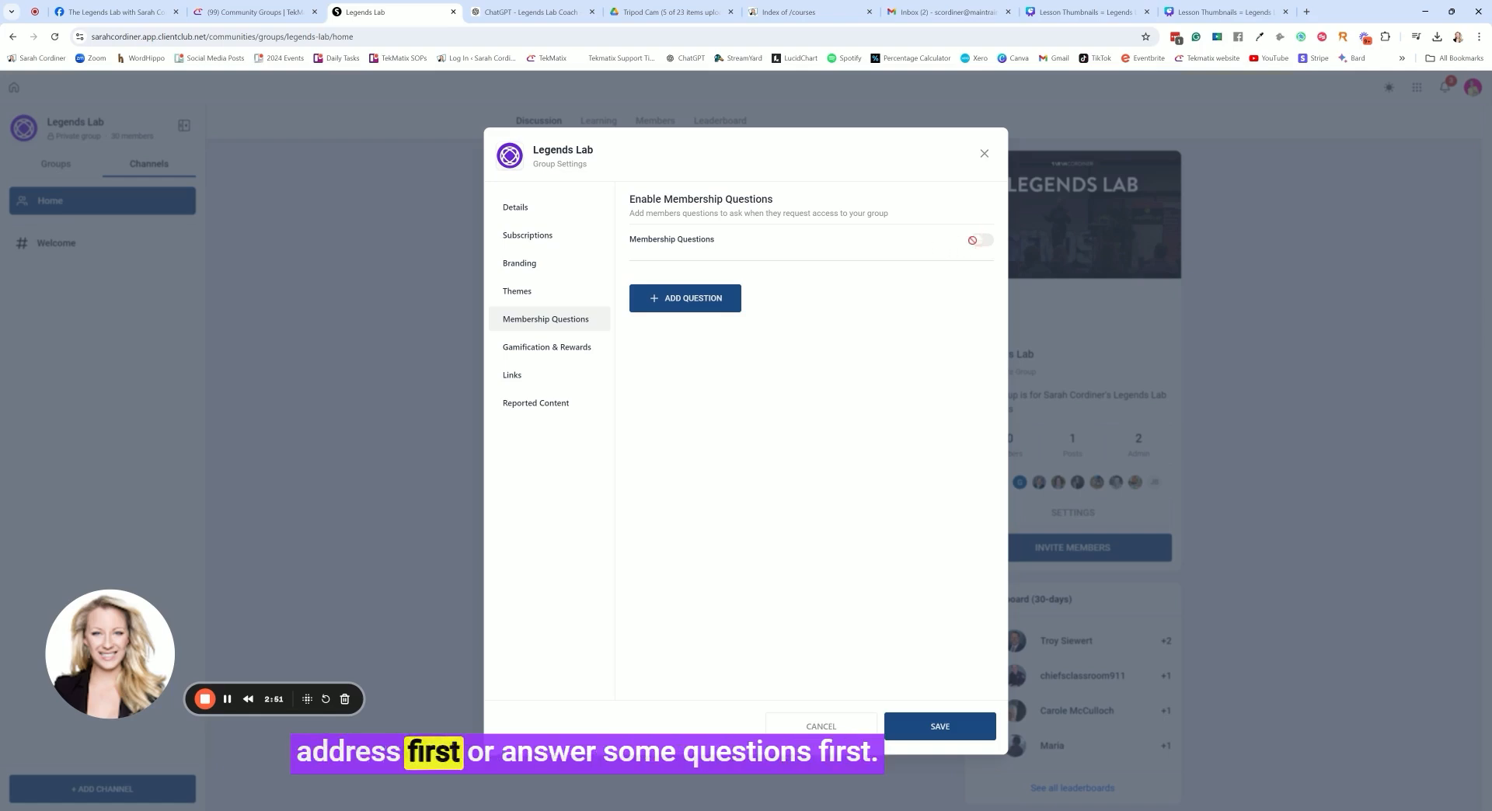
Review the gamification levels, rewards and promotional links in the group settings, and save the settings
left_click(575, 347)
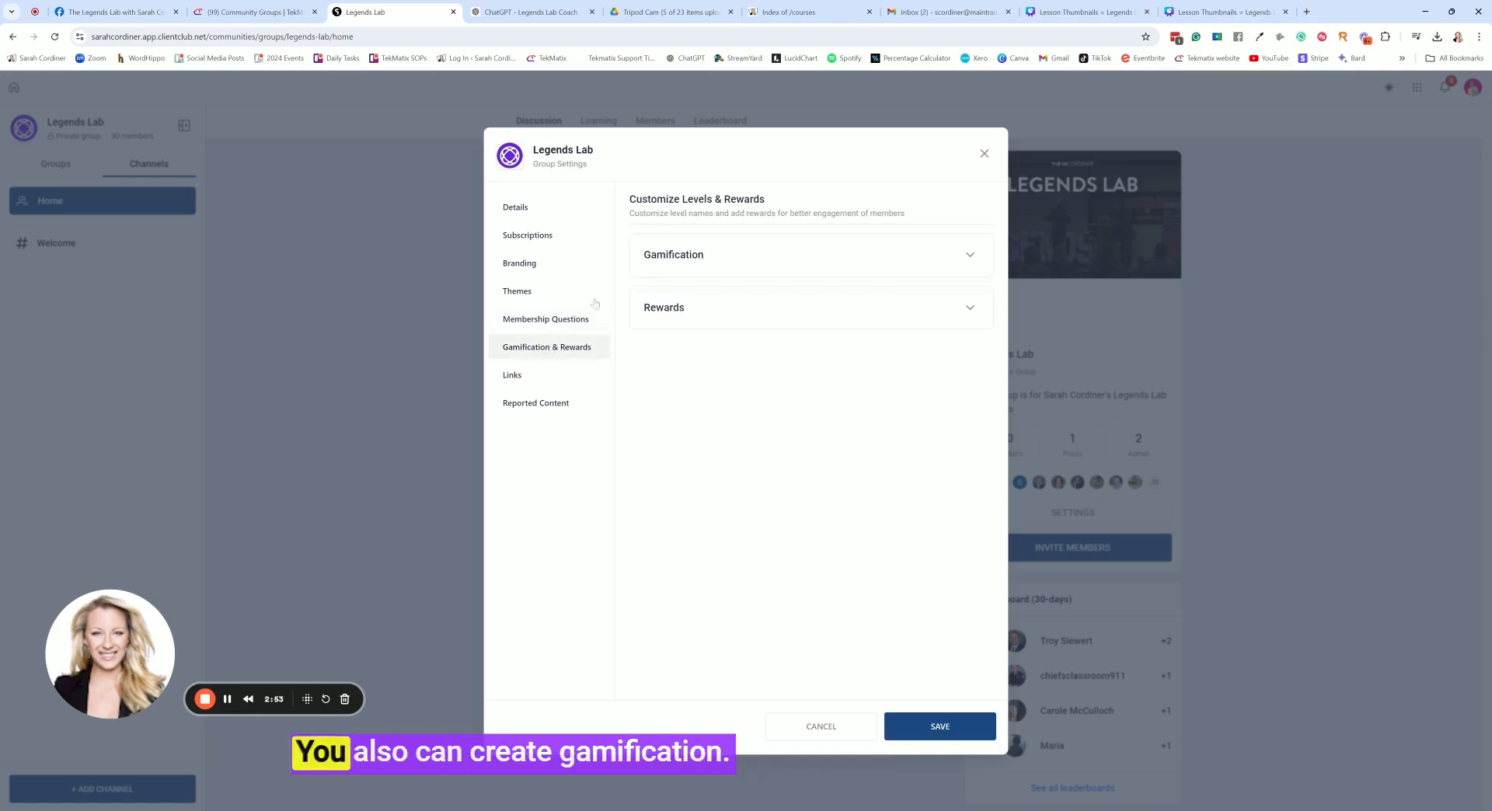
left_click(897, 255)
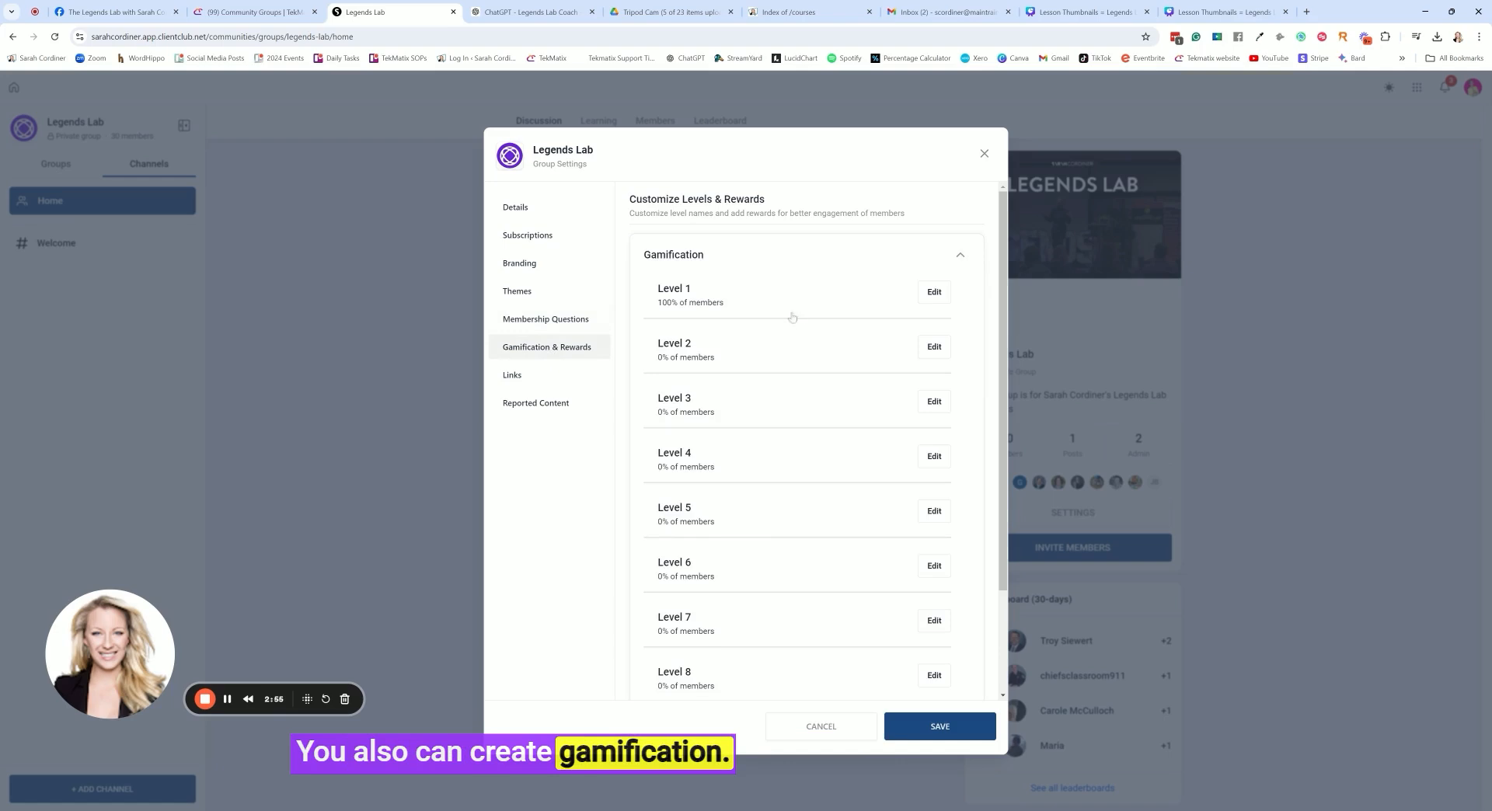
left_click(964, 258)
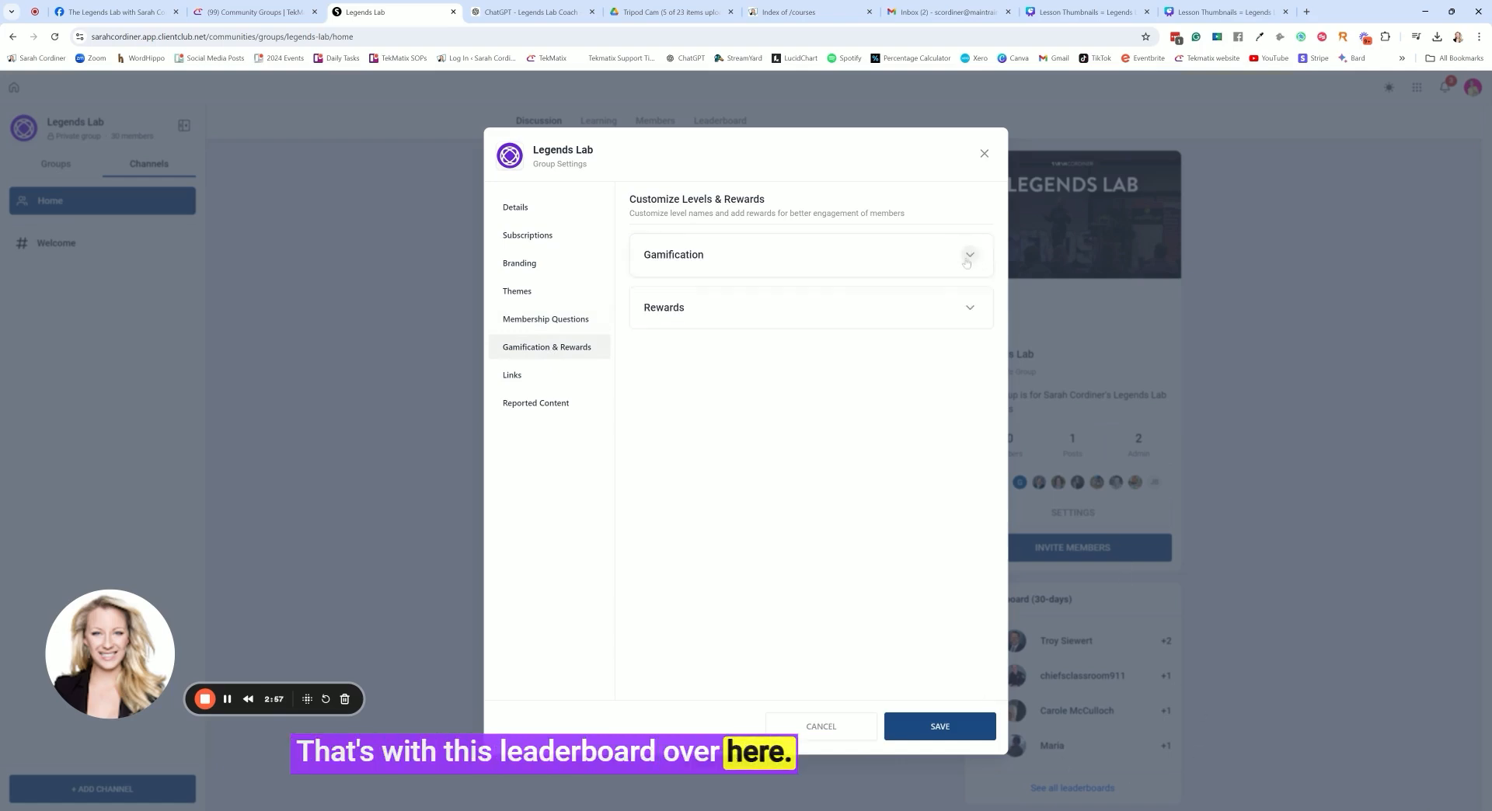
left_click(744, 319)
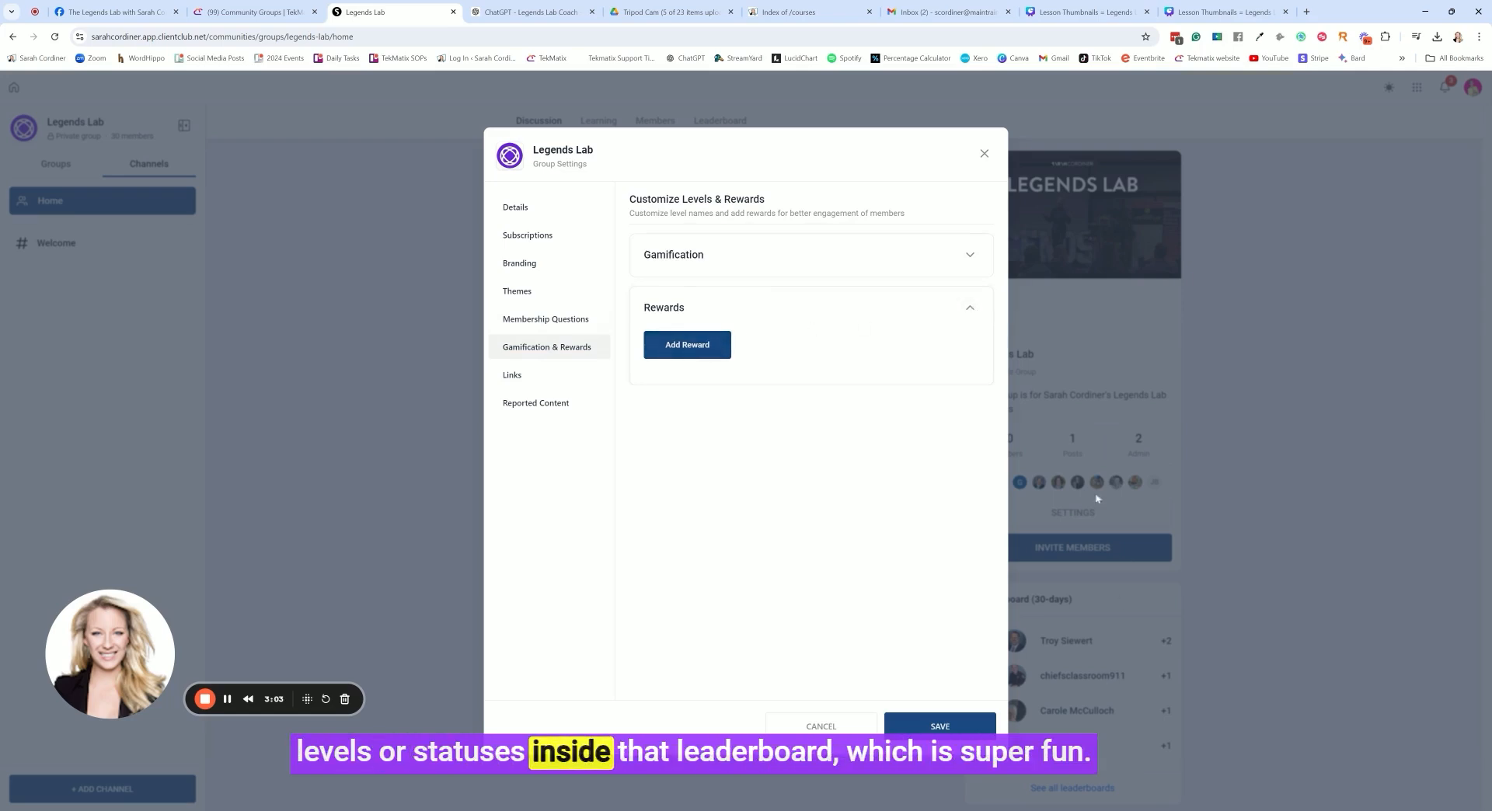
left_click(970, 308)
left_click(539, 378)
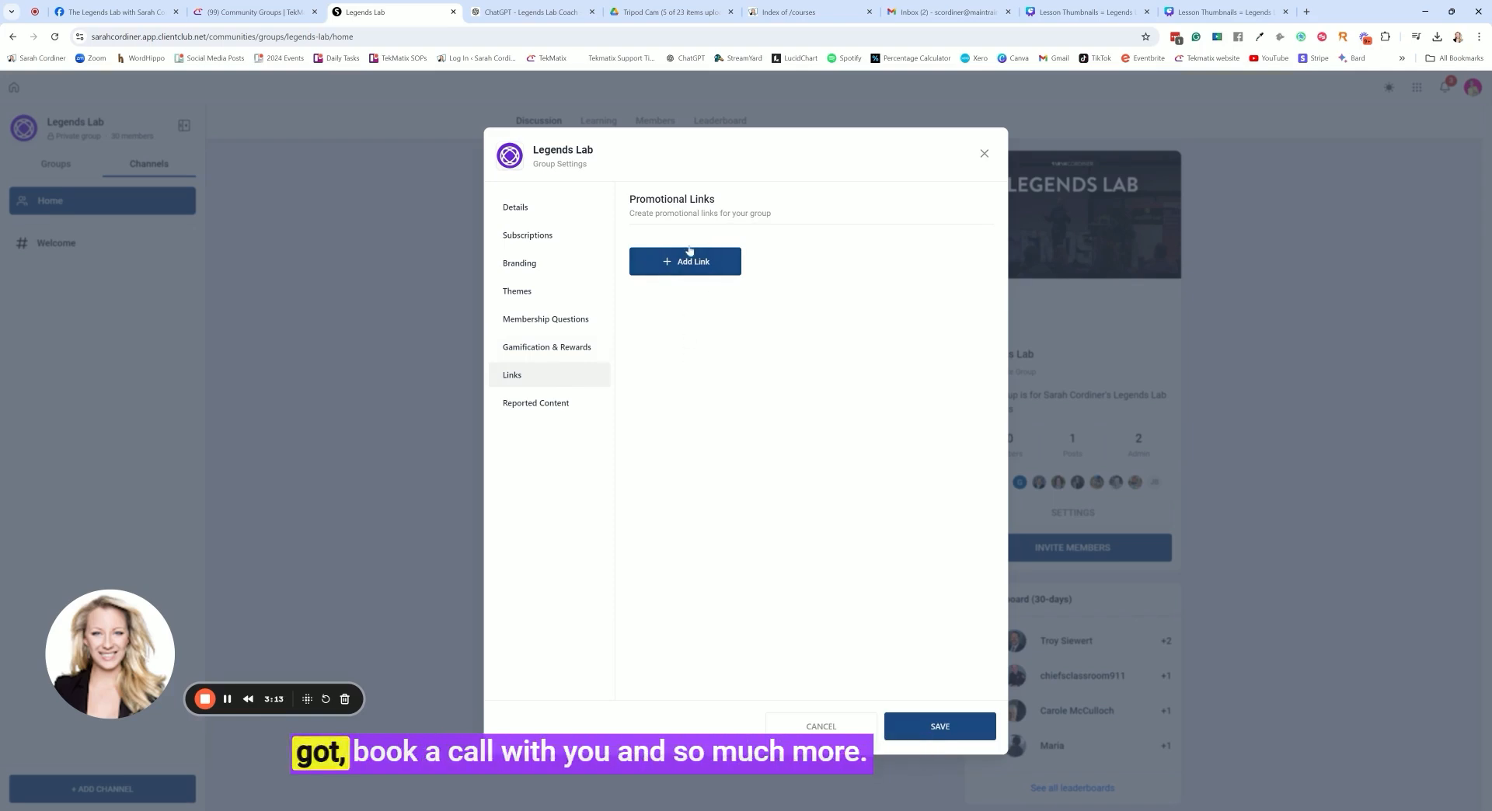
left_click(916, 727)
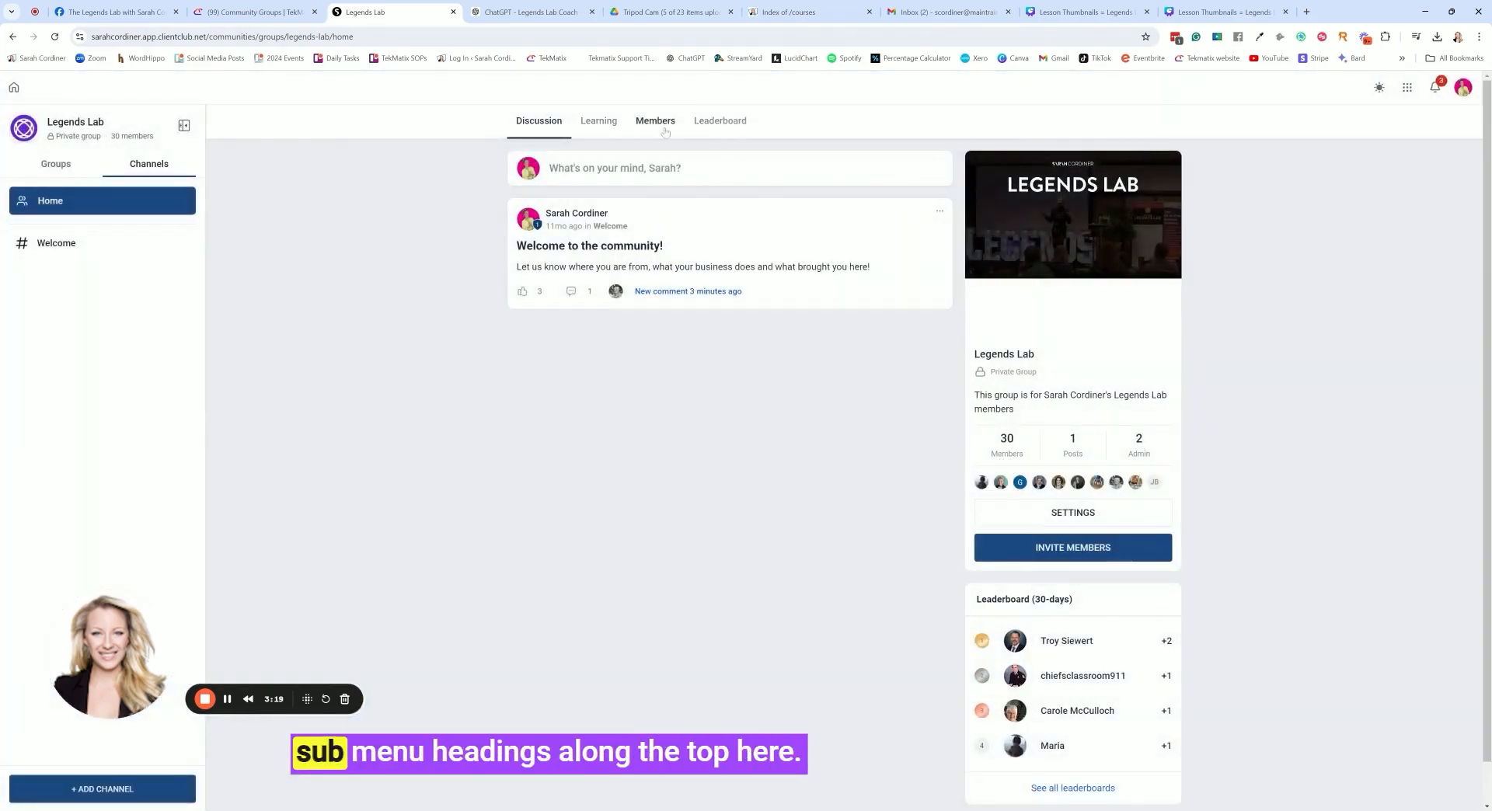
Look through the community's learning courses and compare them with the discussion feed, ending on the courses
left_click(595, 124)
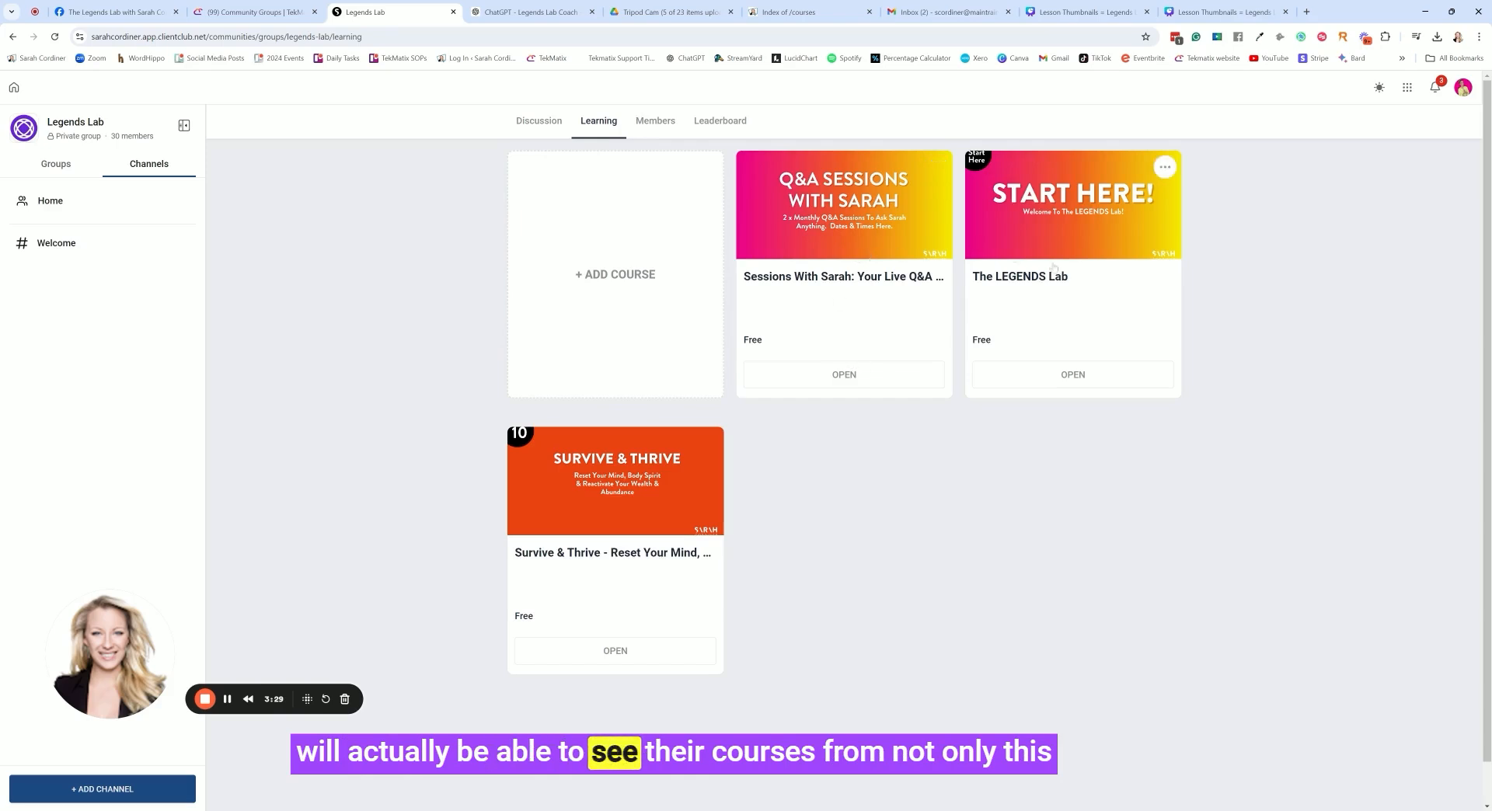
left_click(539, 123)
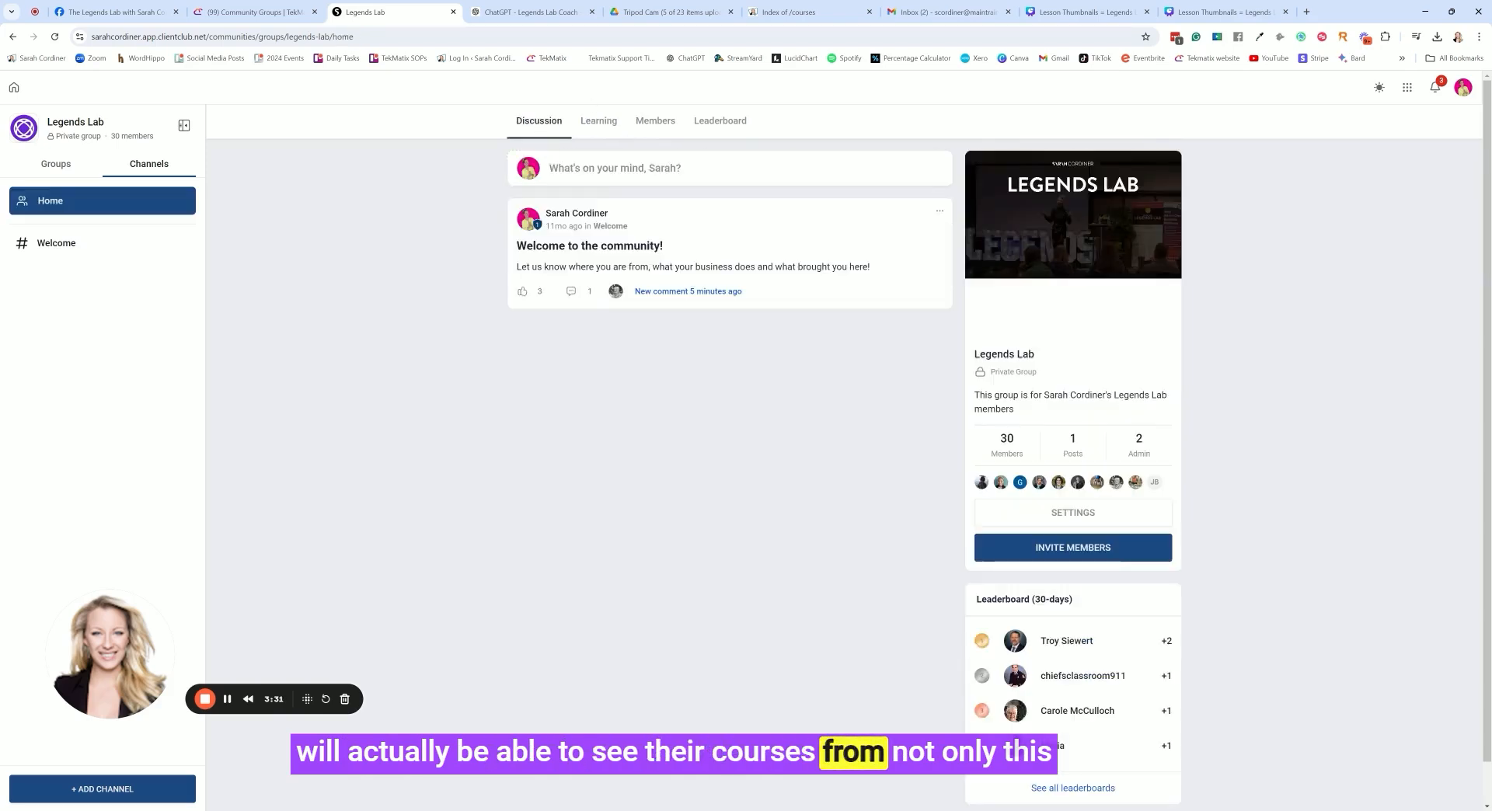
left_click(596, 122)
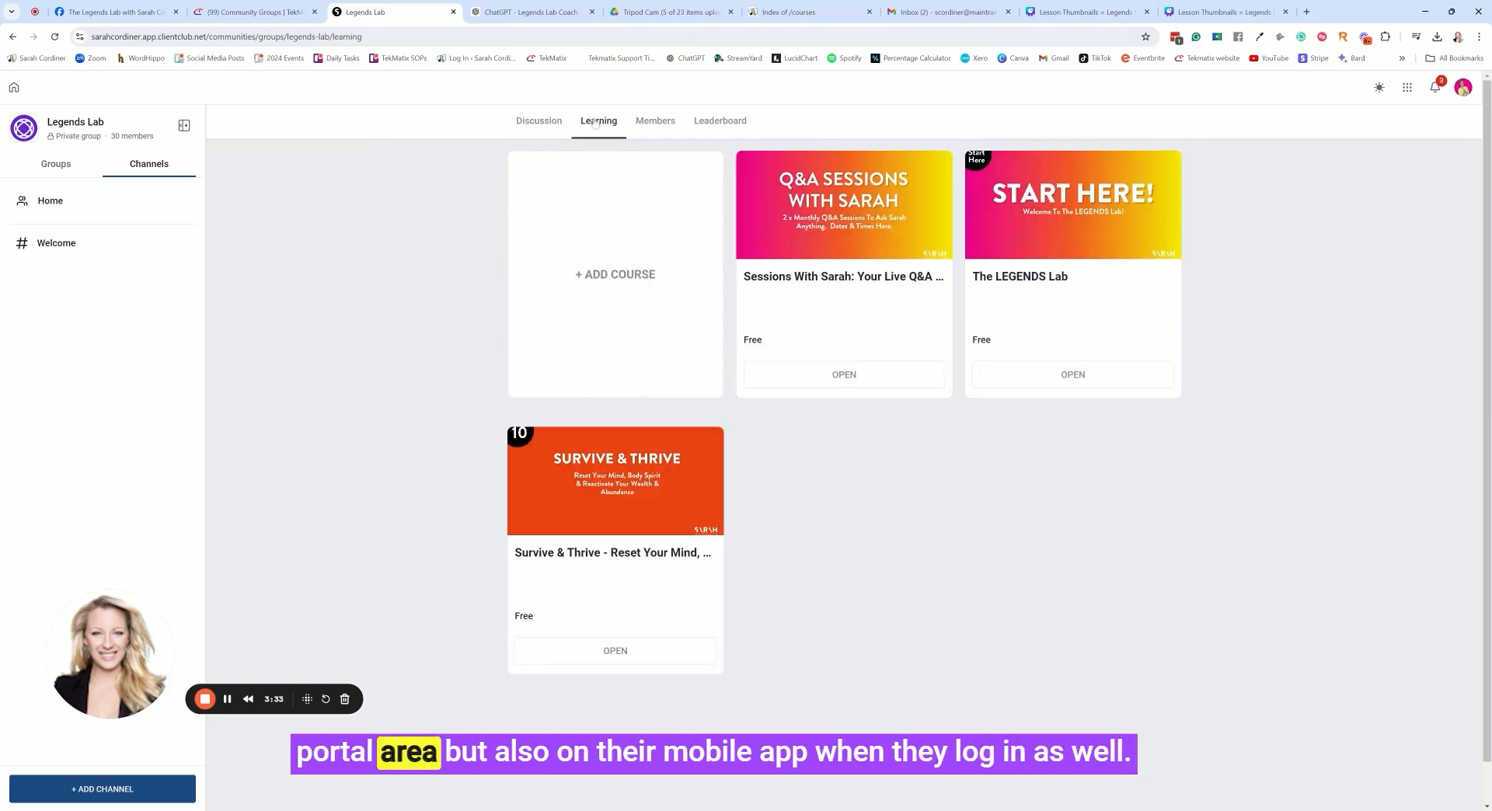
left_click(547, 128)
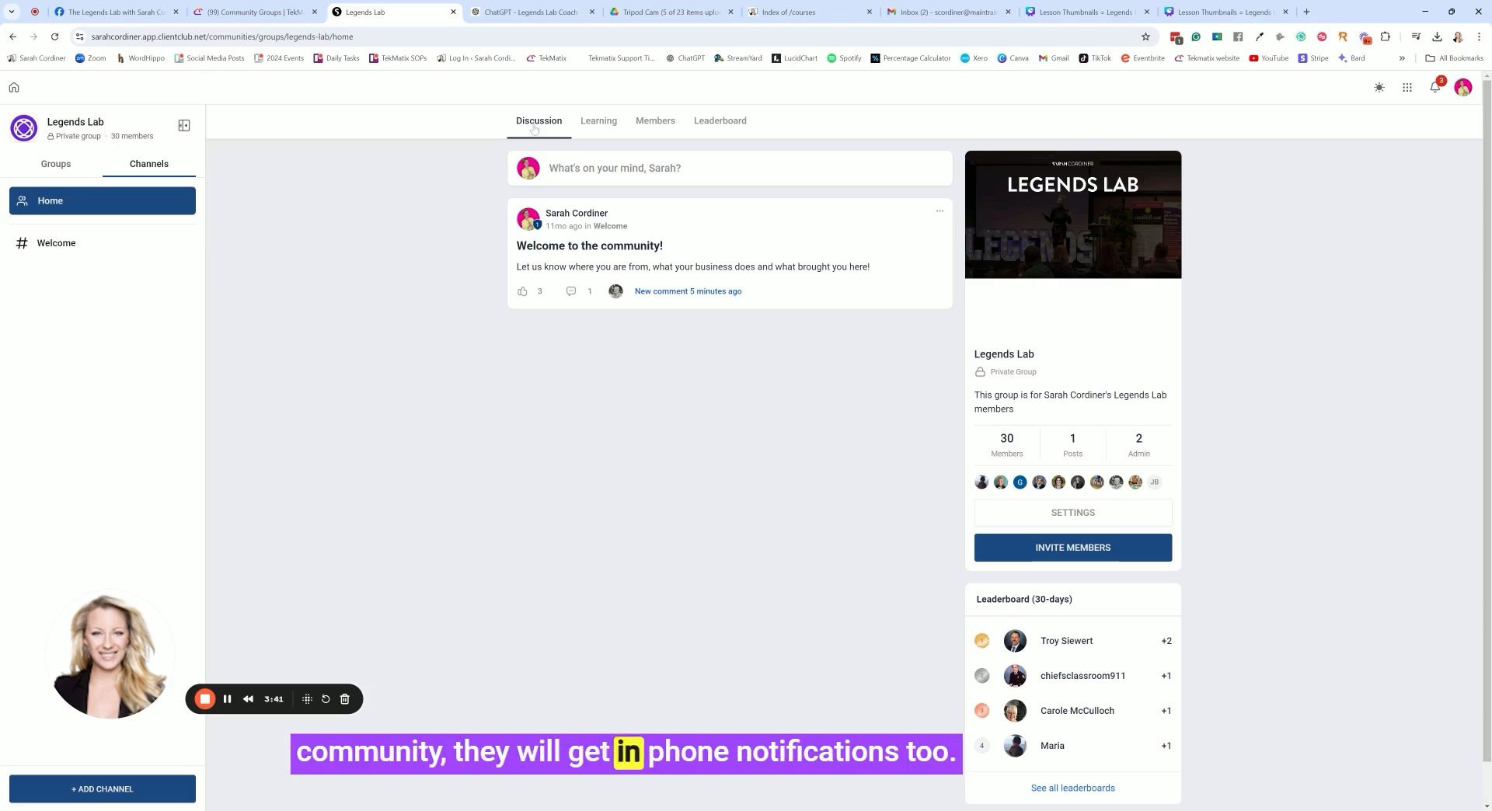
left_click(597, 124)
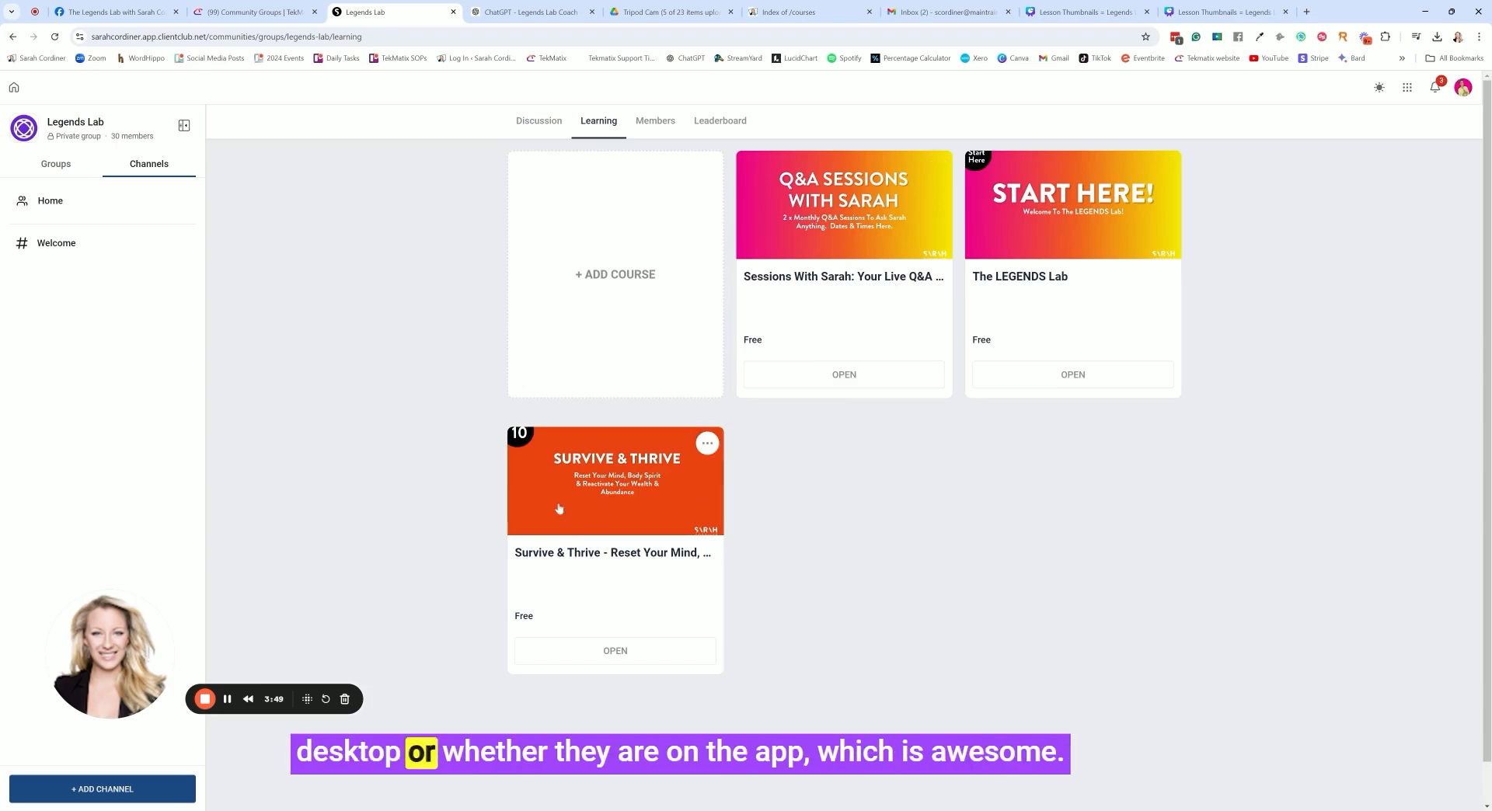
View the community's active members and open the first listed member's profile
left_click(655, 121)
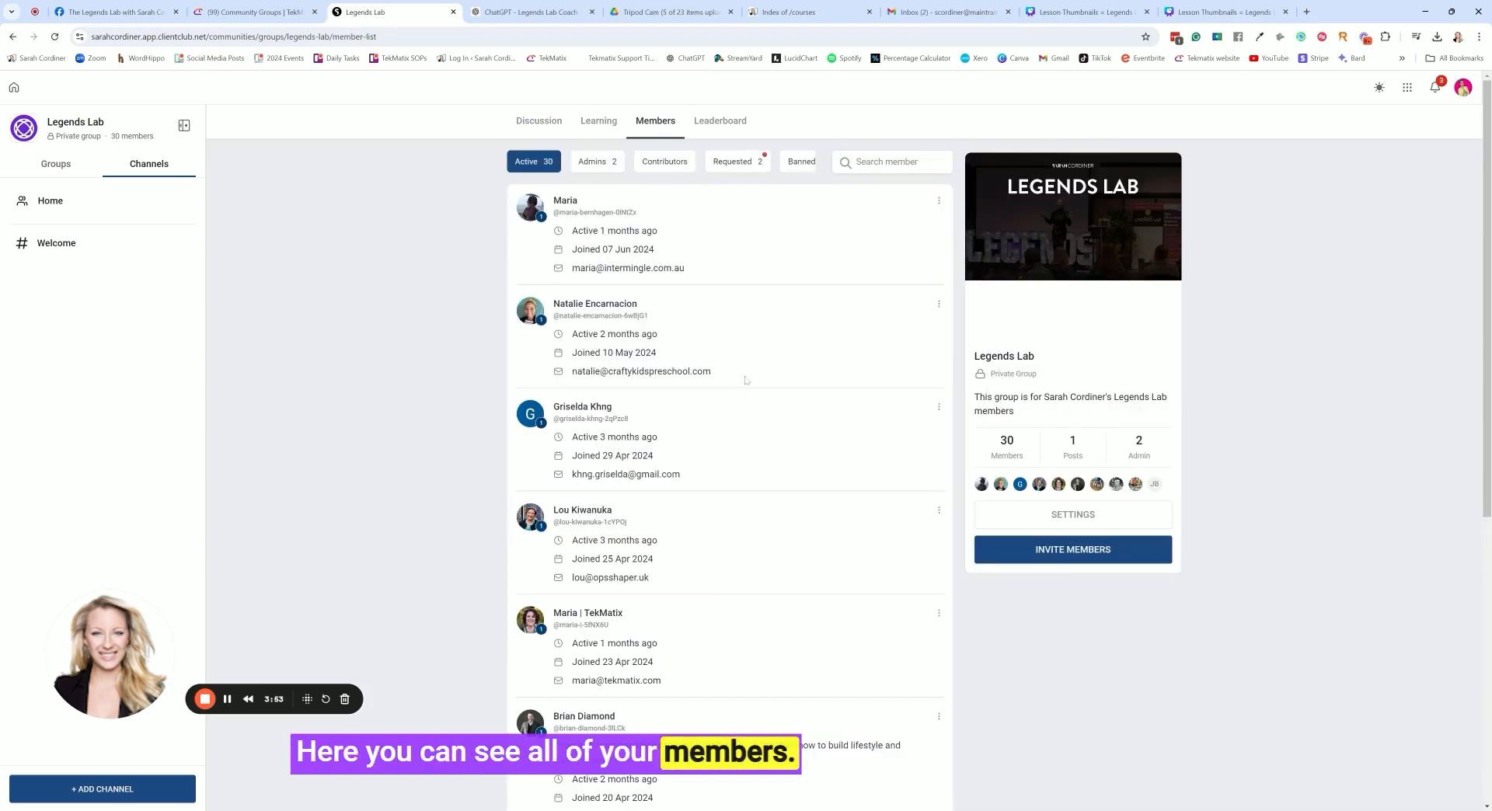
left_click(564, 201)
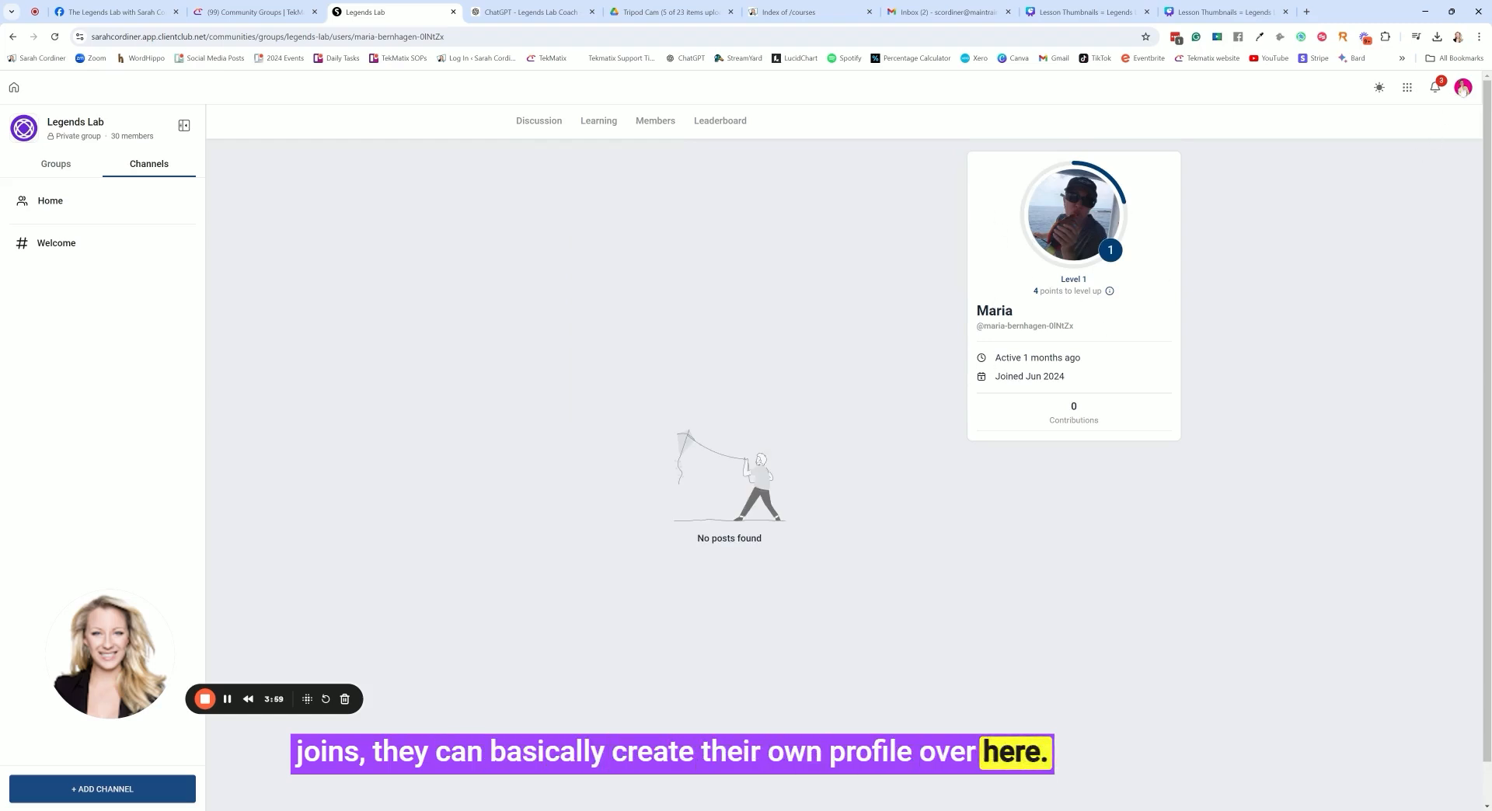
Open the own profile for editing and review the profile, account, social media and certificates settings
left_click(1463, 87)
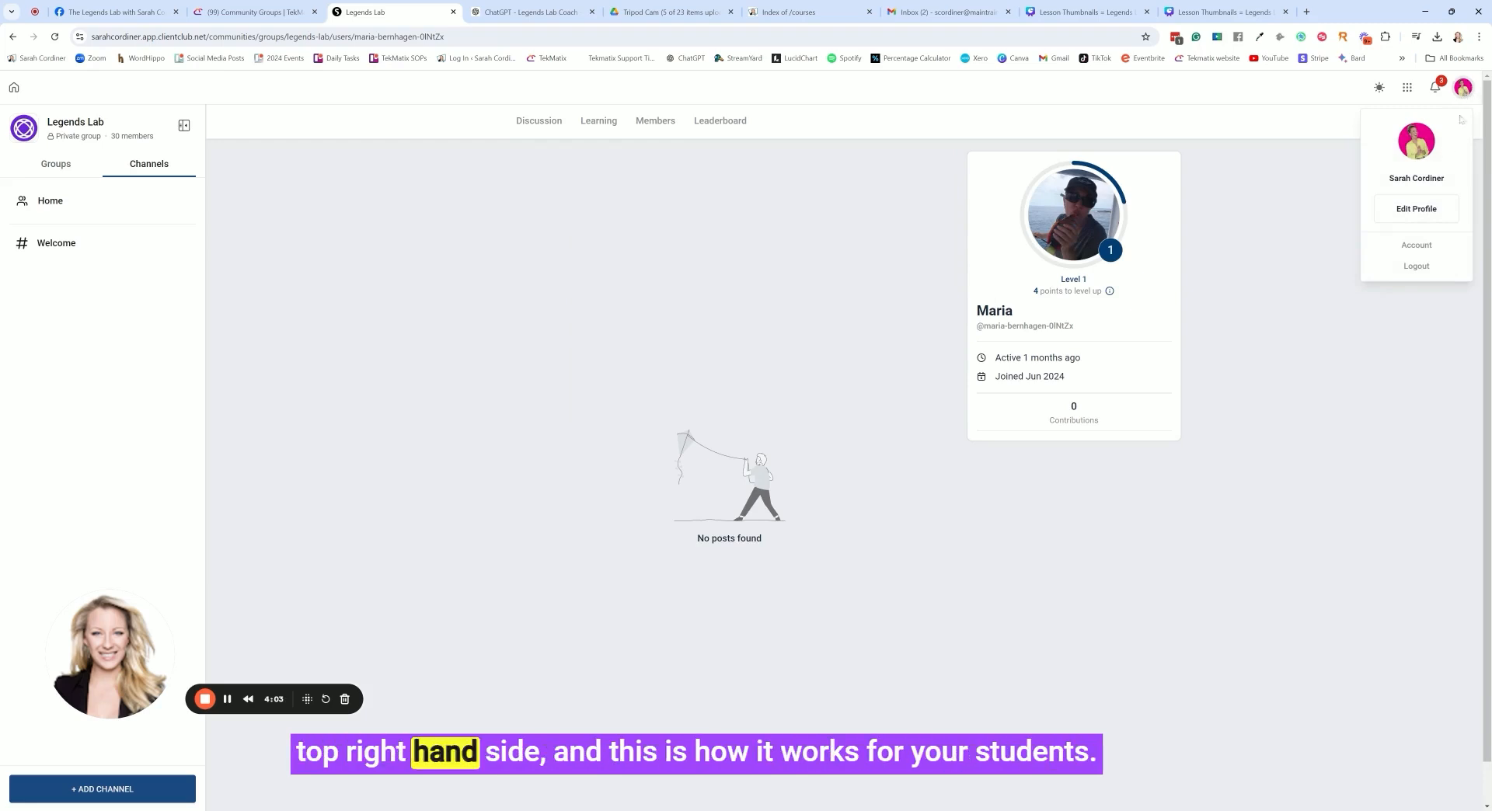
left_click(1416, 208)
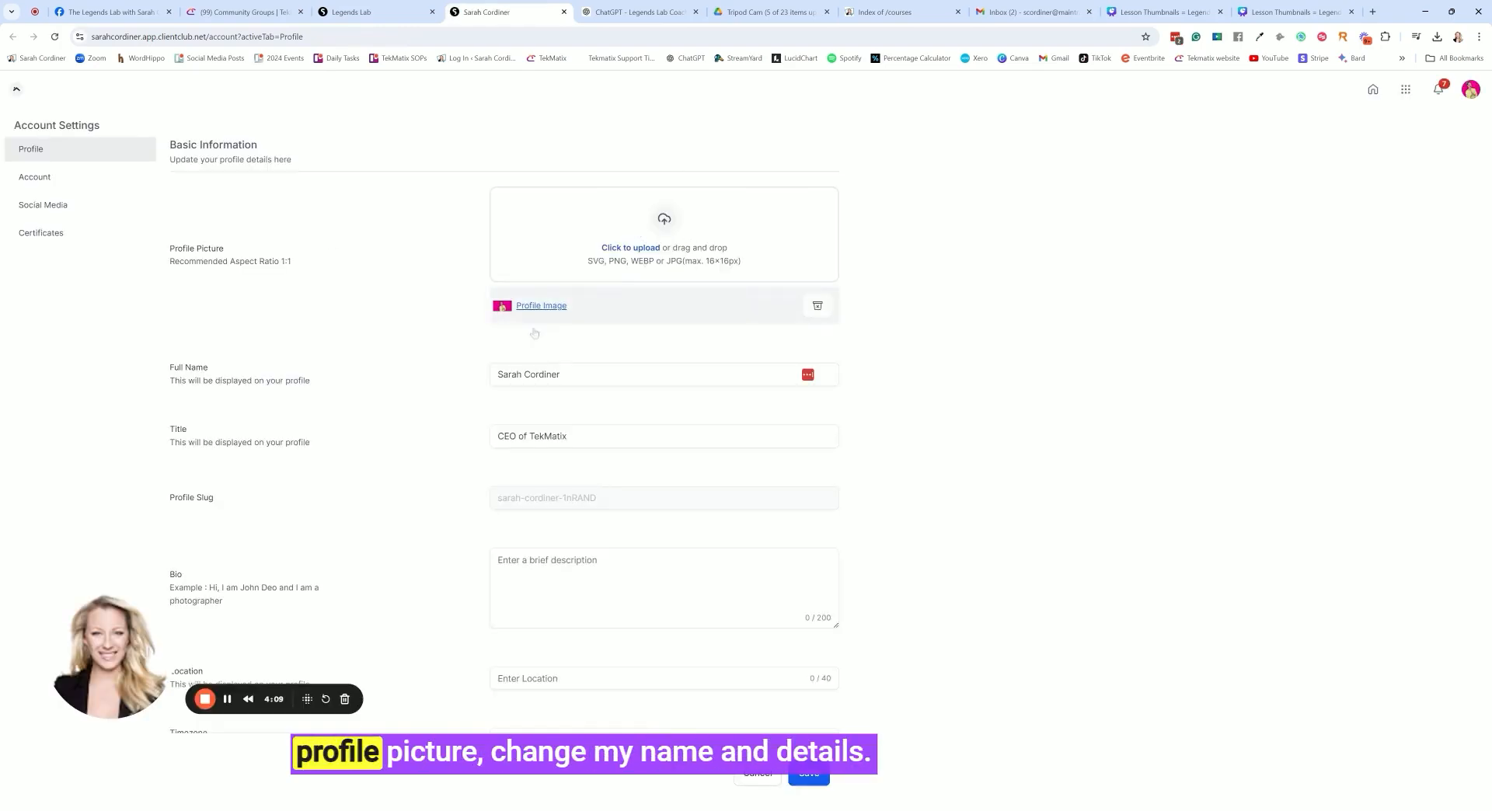
scroll(533, 332, "down", 1)
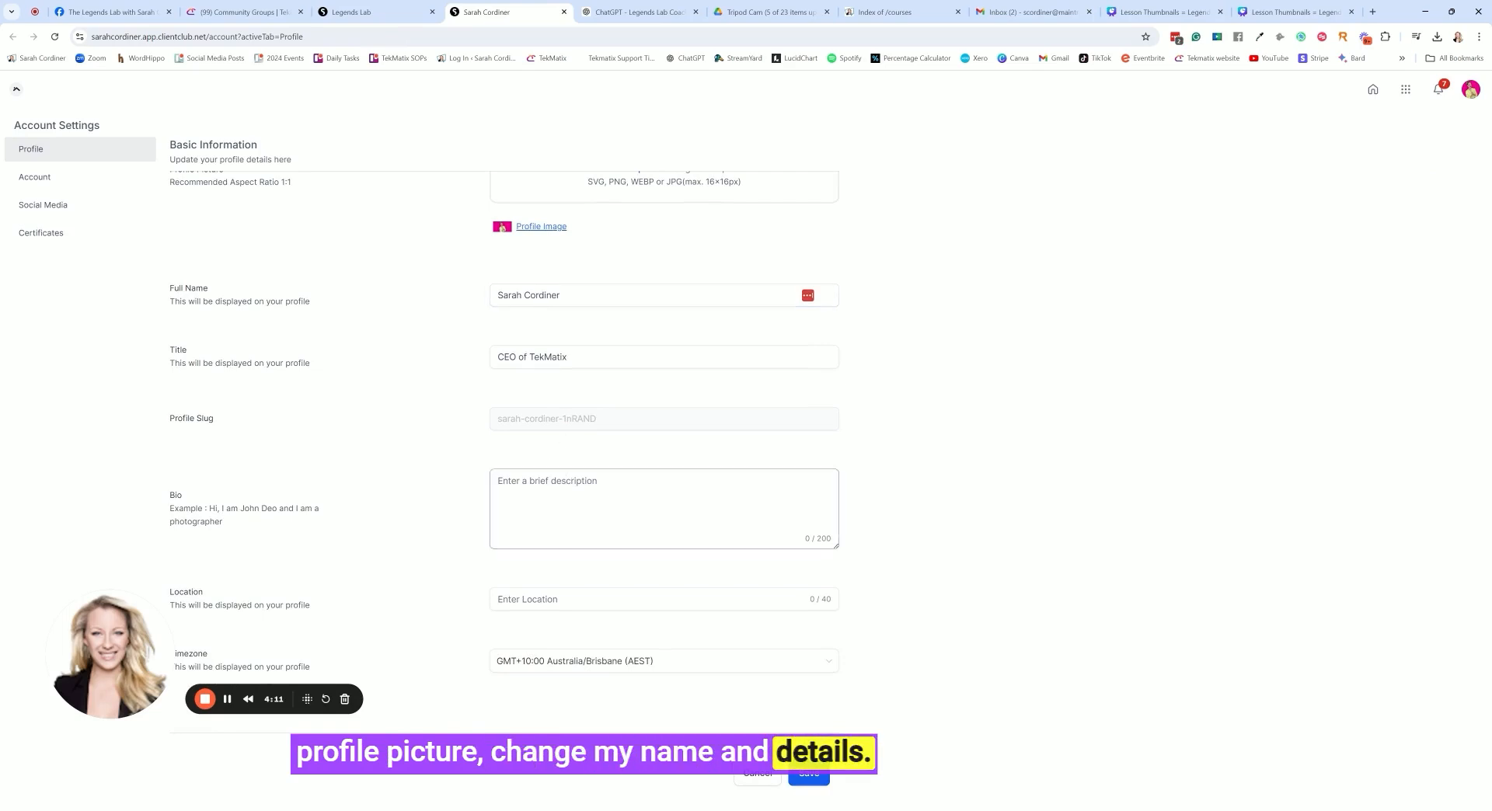
left_click(62, 178)
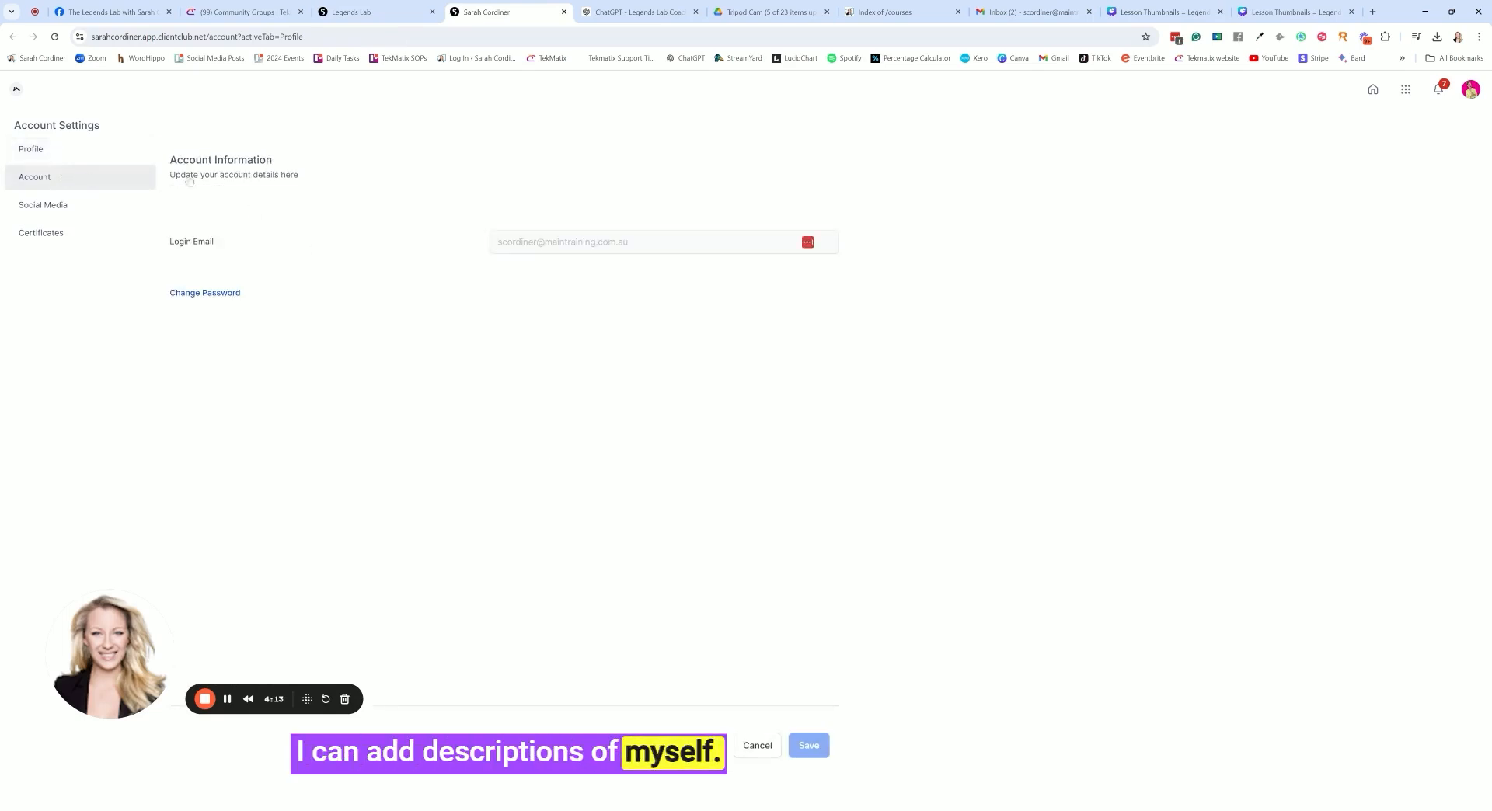
left_click(90, 208)
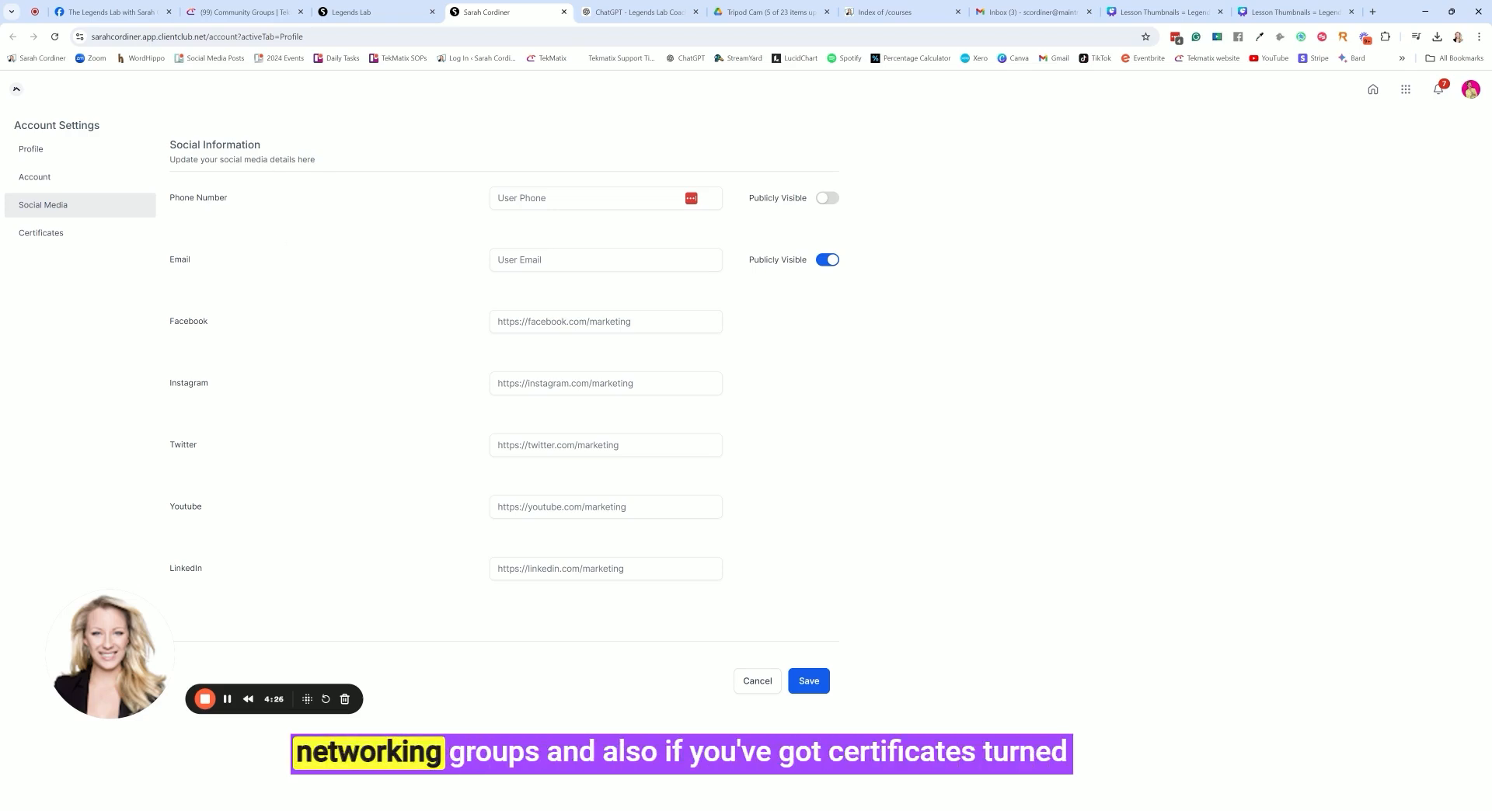
left_click(43, 232)
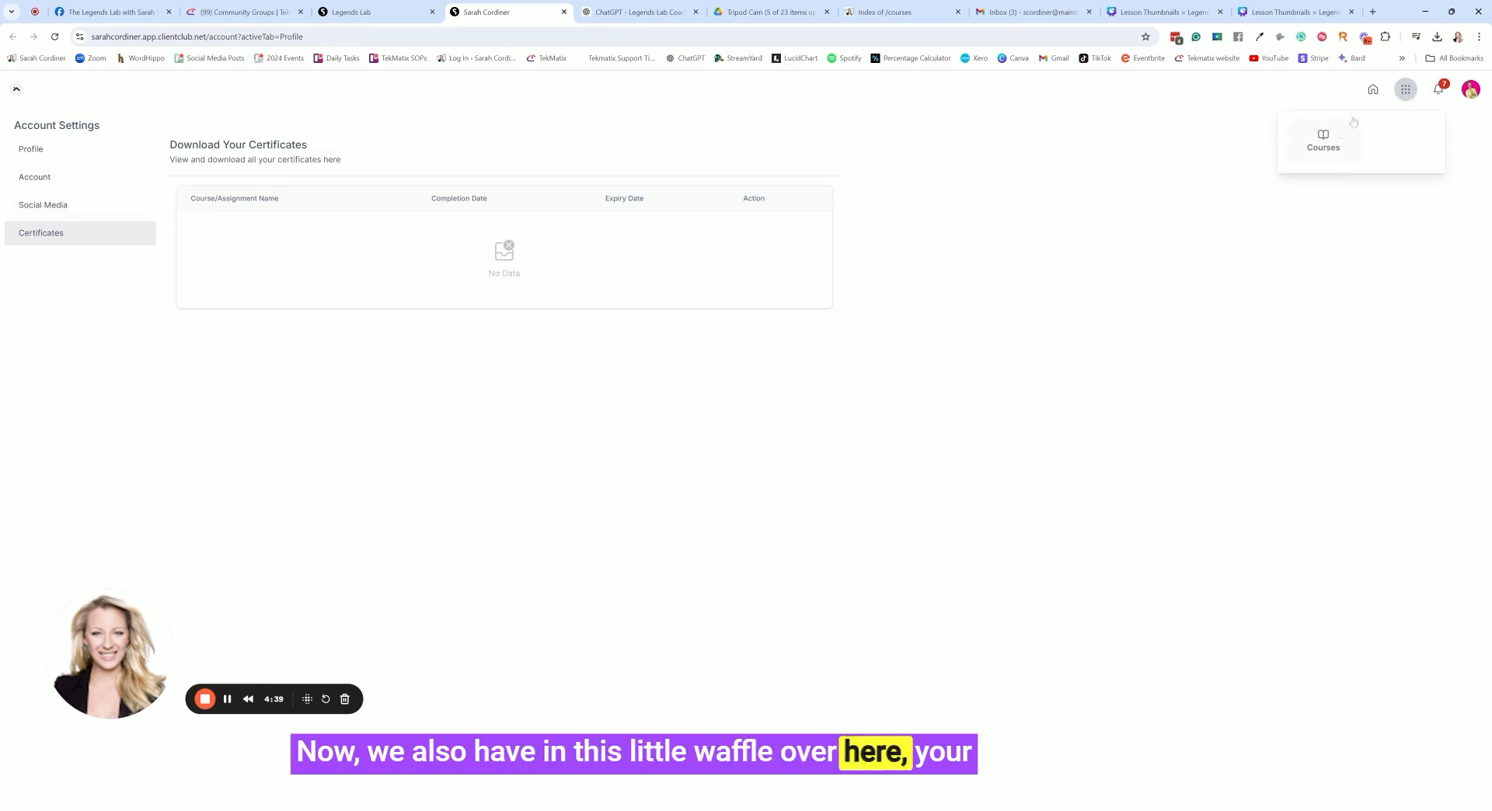
Go from the account settings to the client portal home page and look over its profile and course overview
left_click(16, 90)
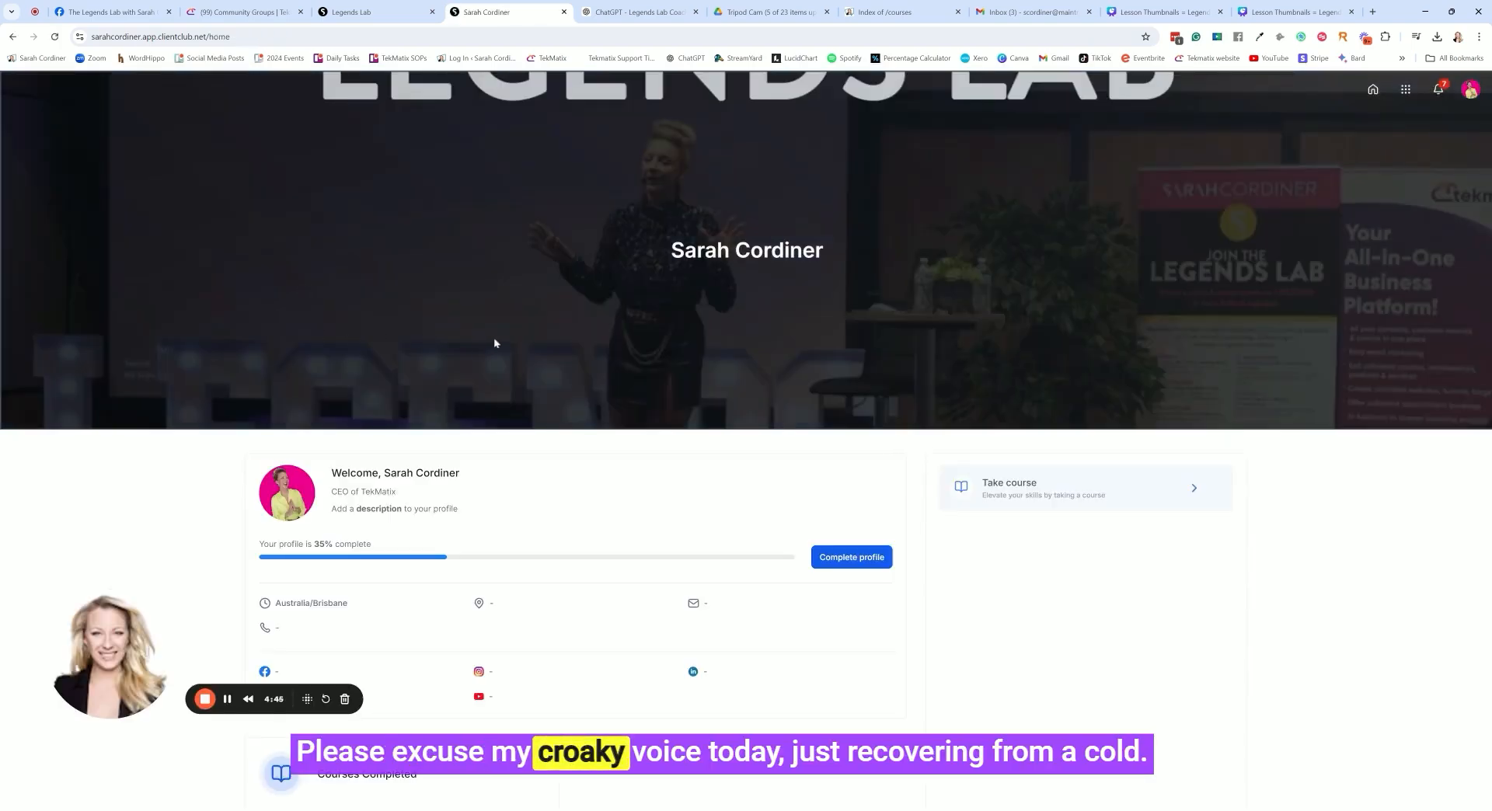
scroll(785, 384, "down", 3)
scroll(673, 379, "up", 3)
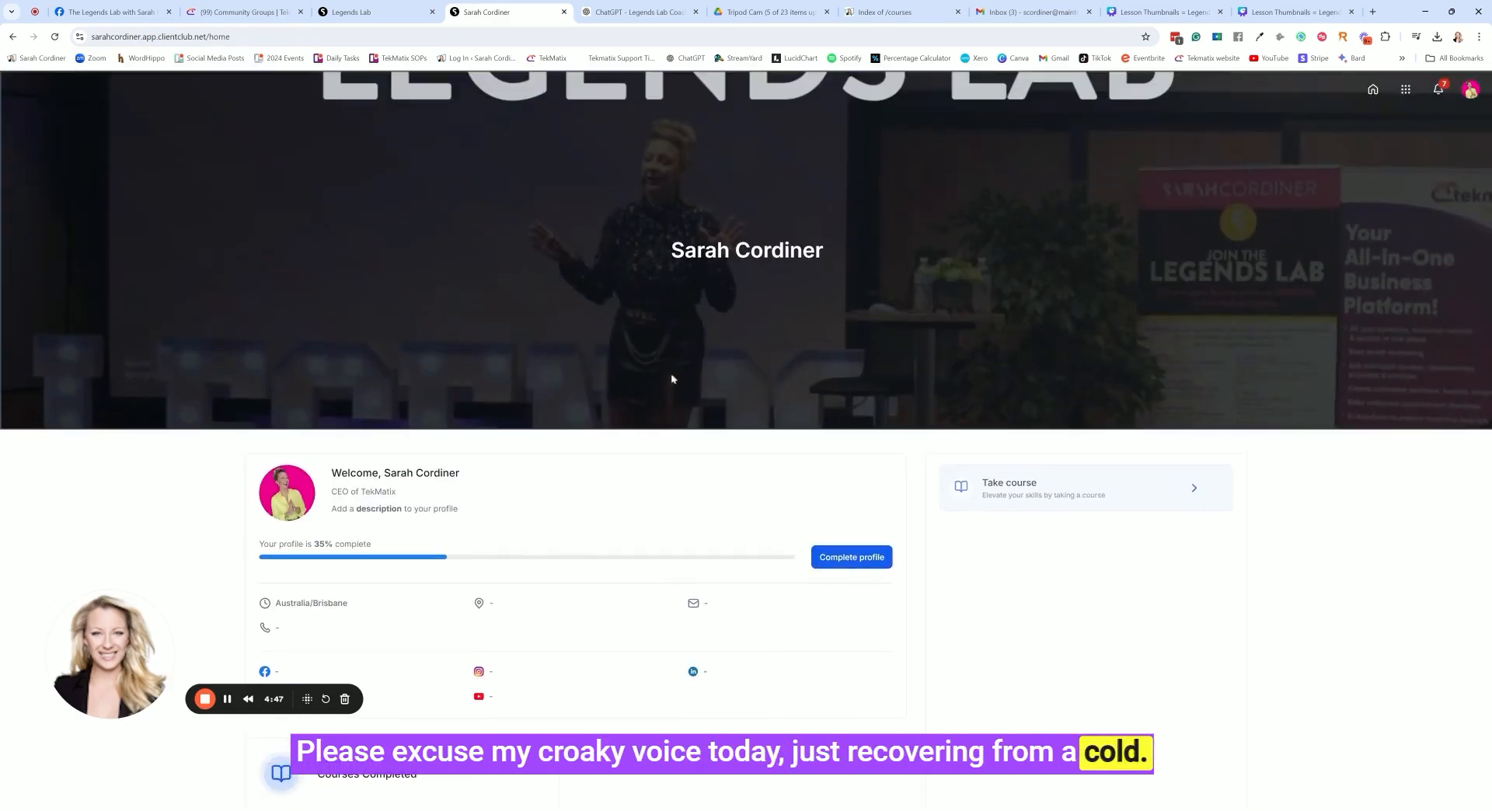
Return from the client portal home to the Legends Lab group, viewing its leaderboard and discussion feed
left_click(1372, 88)
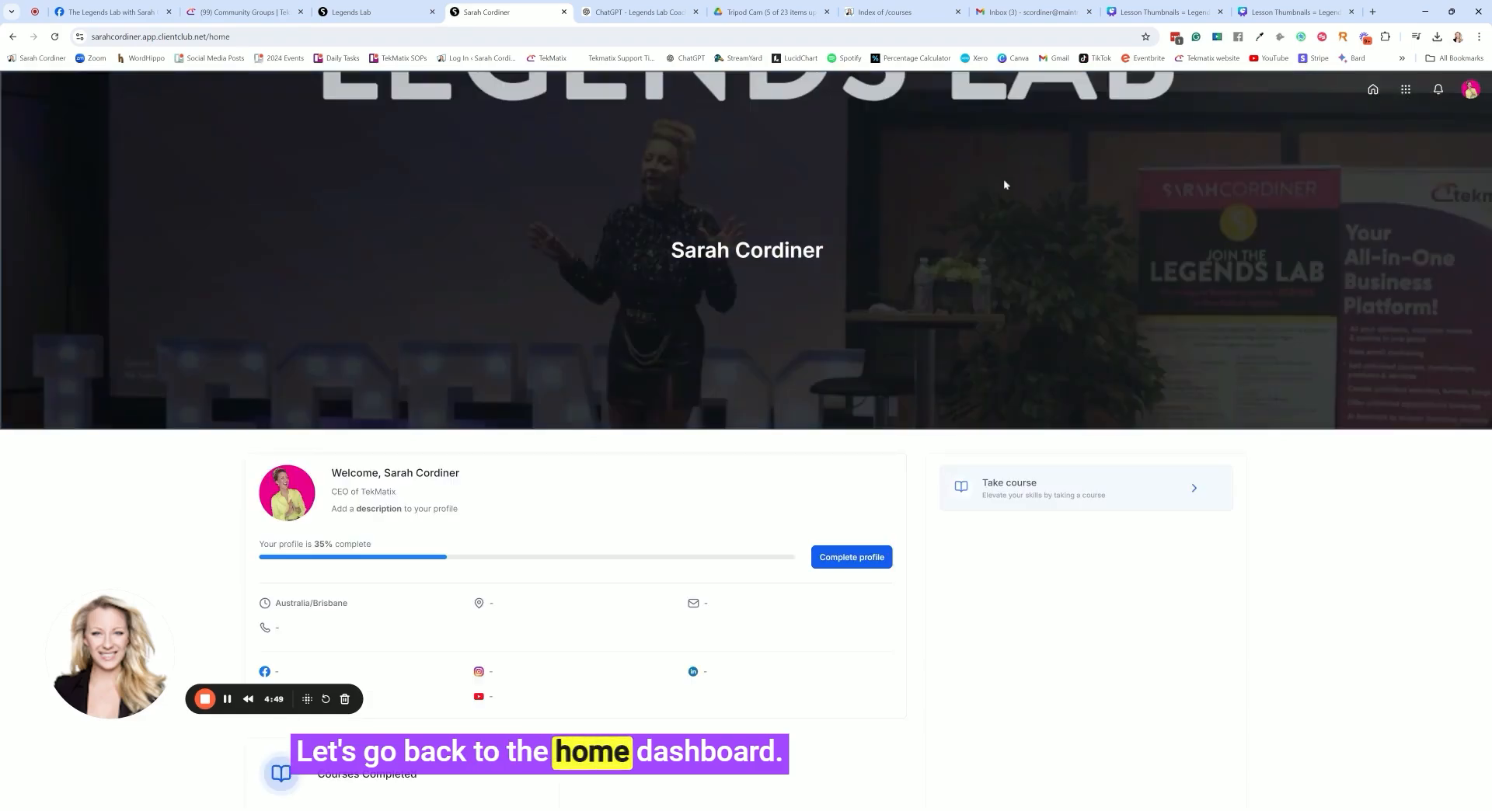
scroll(651, 343, "down", 2)
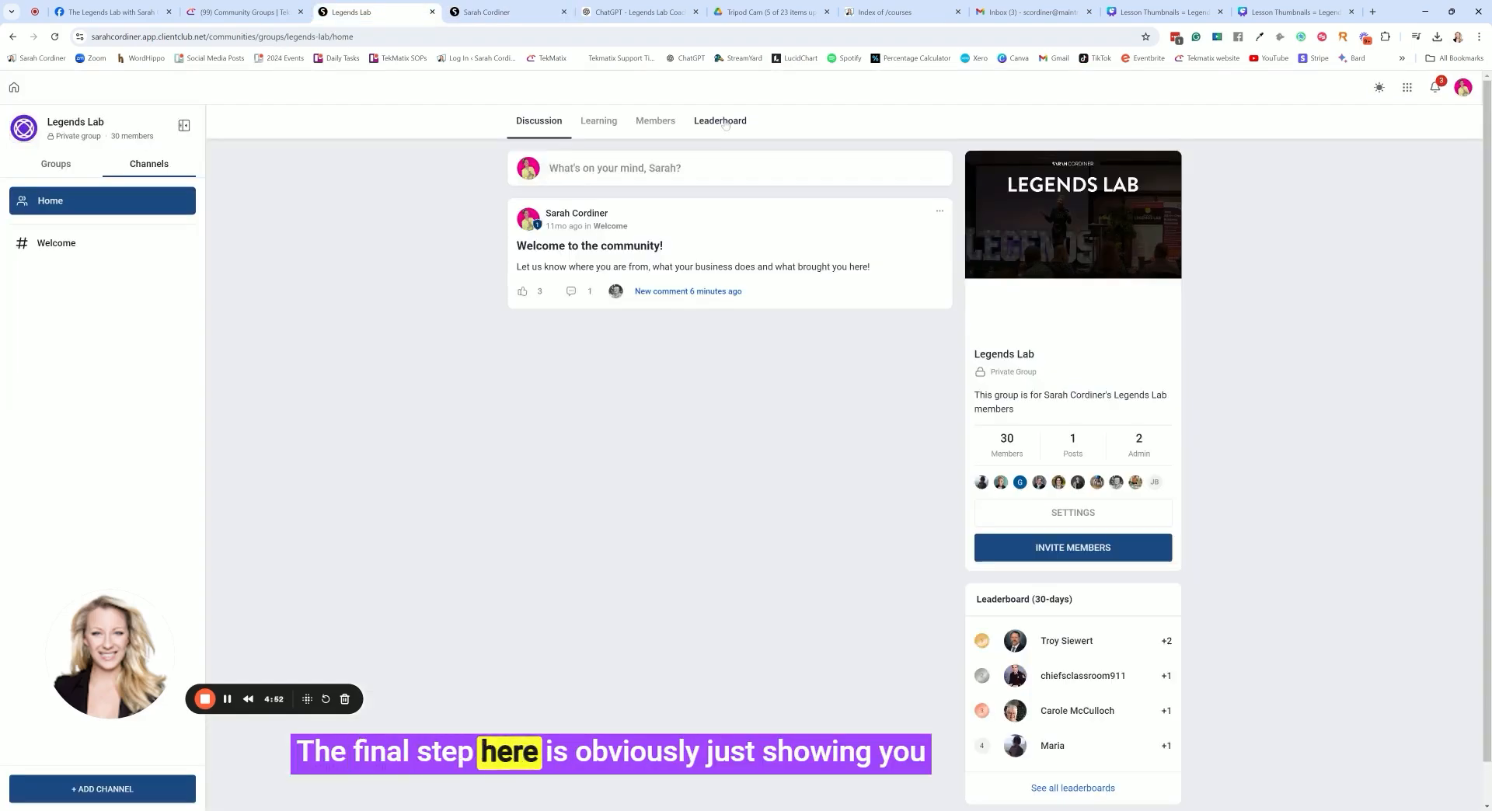
left_click(721, 122)
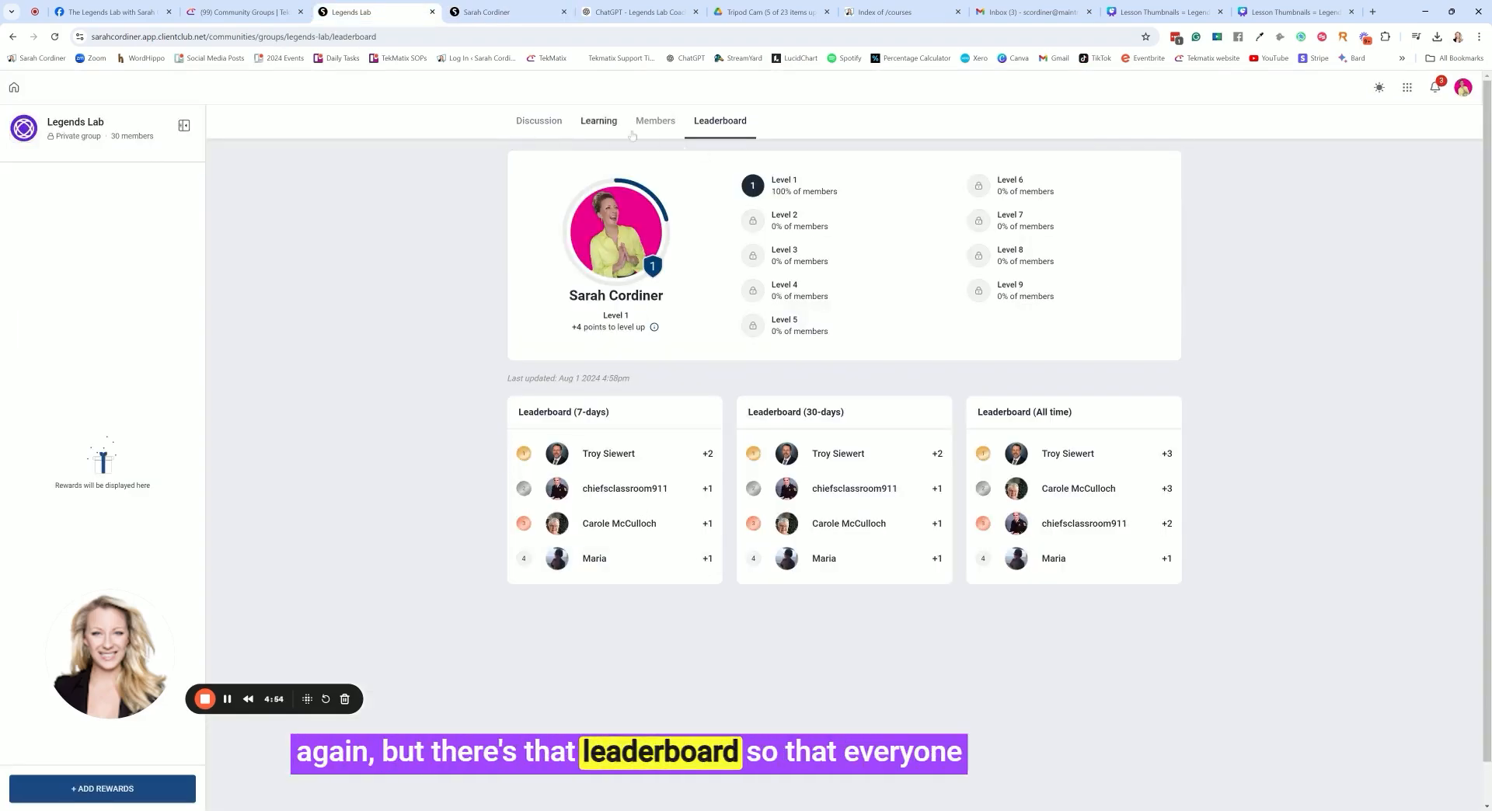
left_click(539, 121)
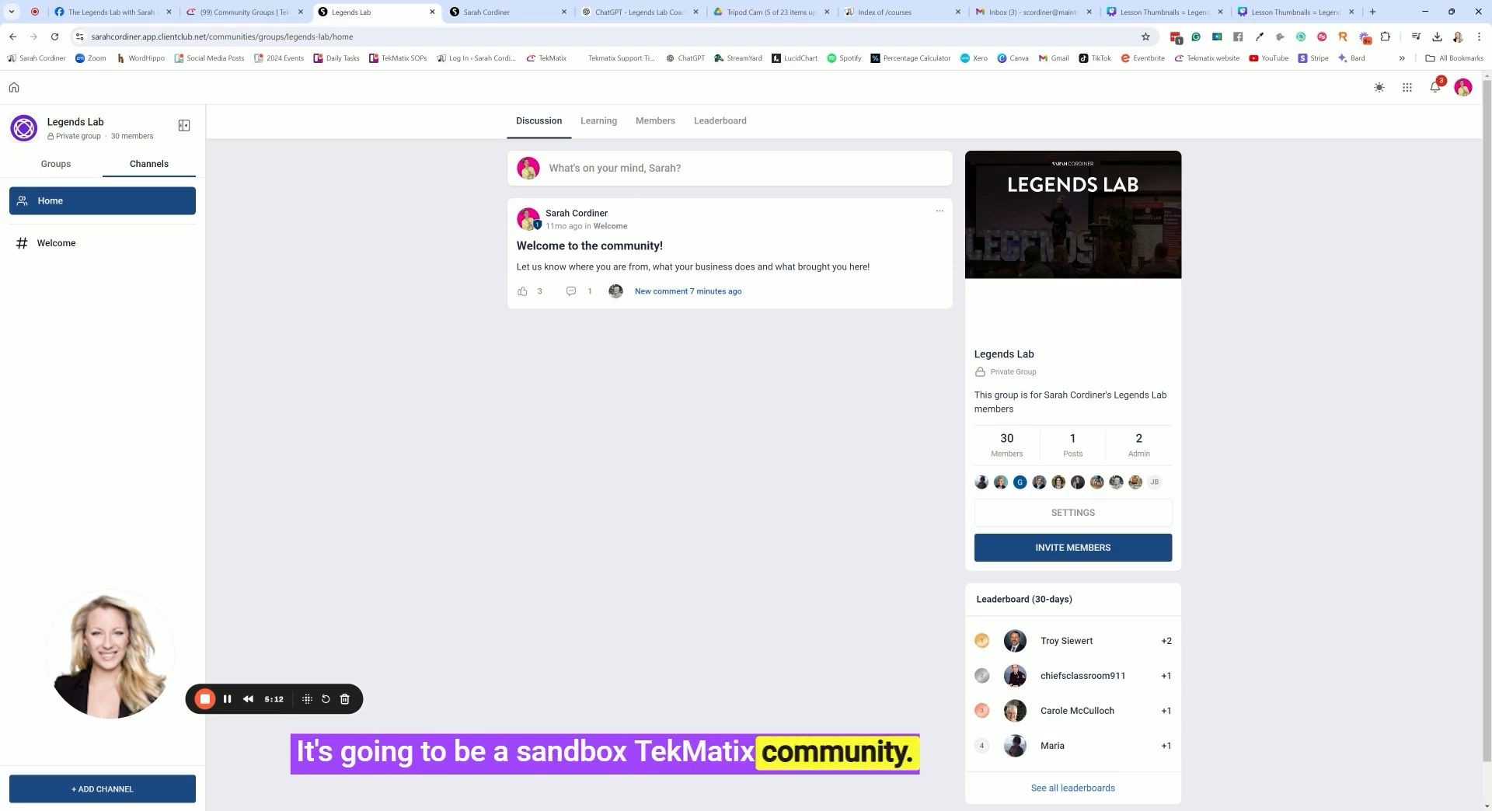
Switch to TekMatix's Community Groups page and view the support widget's help article library and live chat, closing the widget when done
left_click(216, 10)
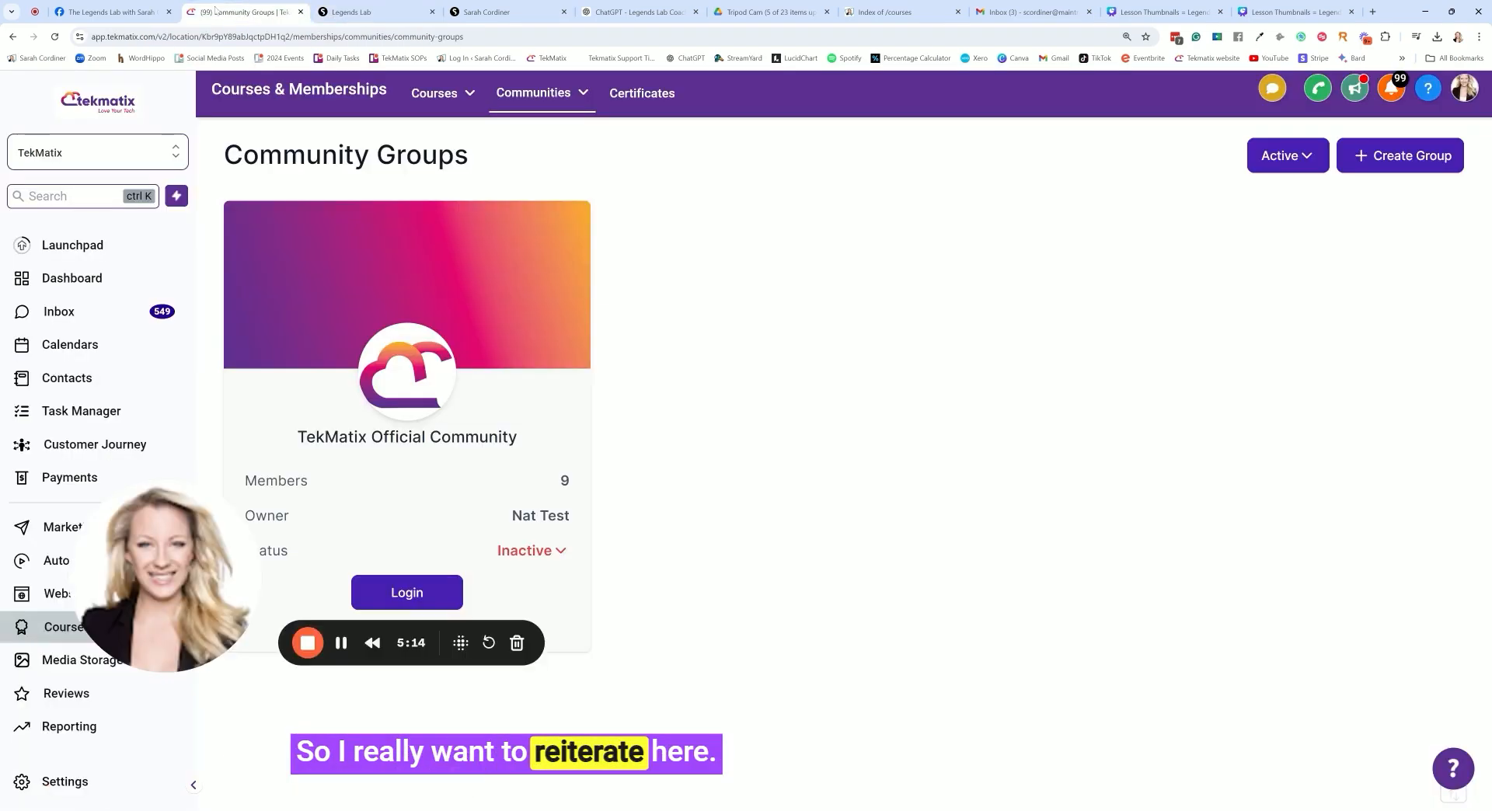
left_click_drag(164, 644, 113, 769)
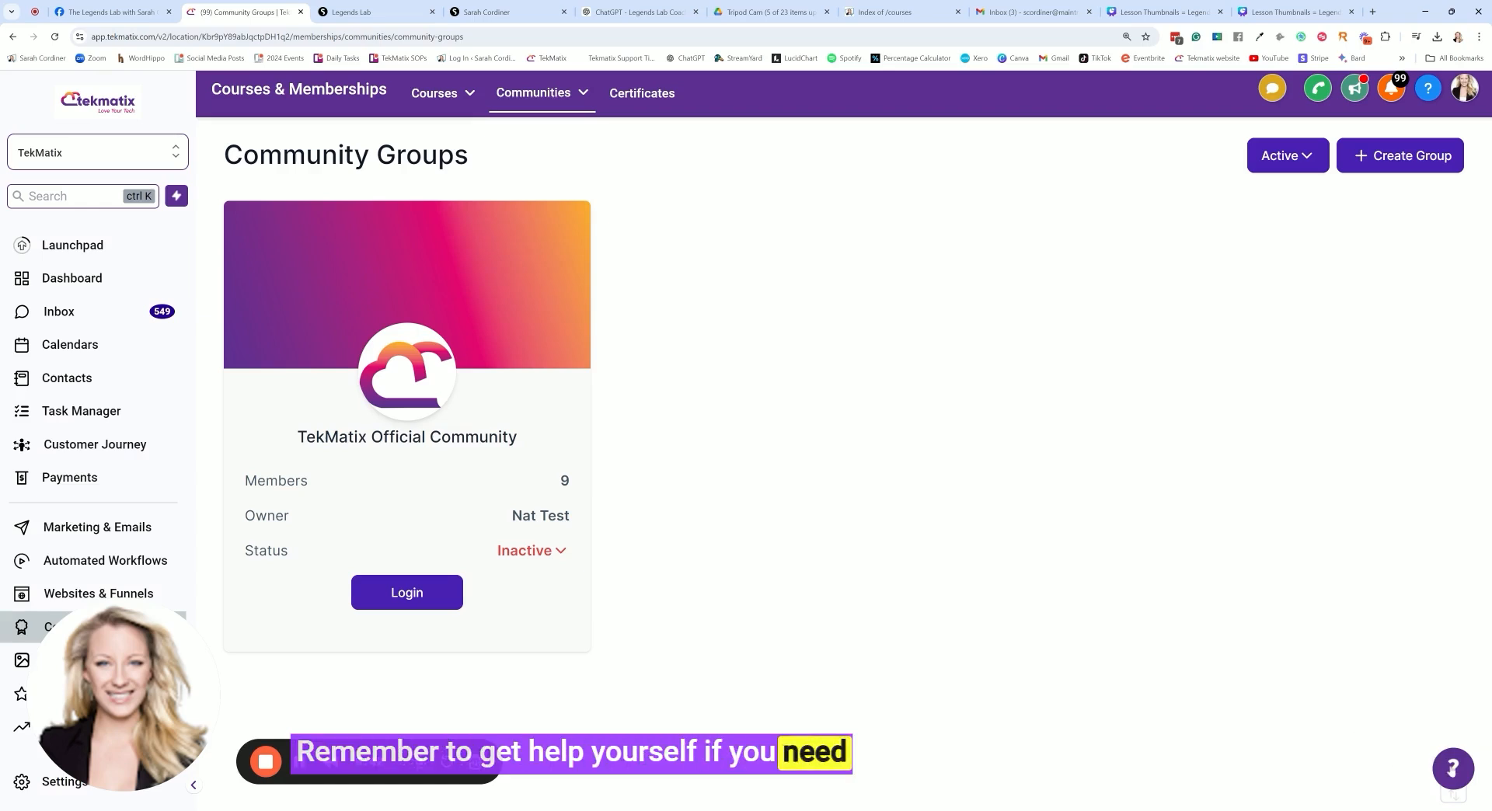
left_click(1454, 769)
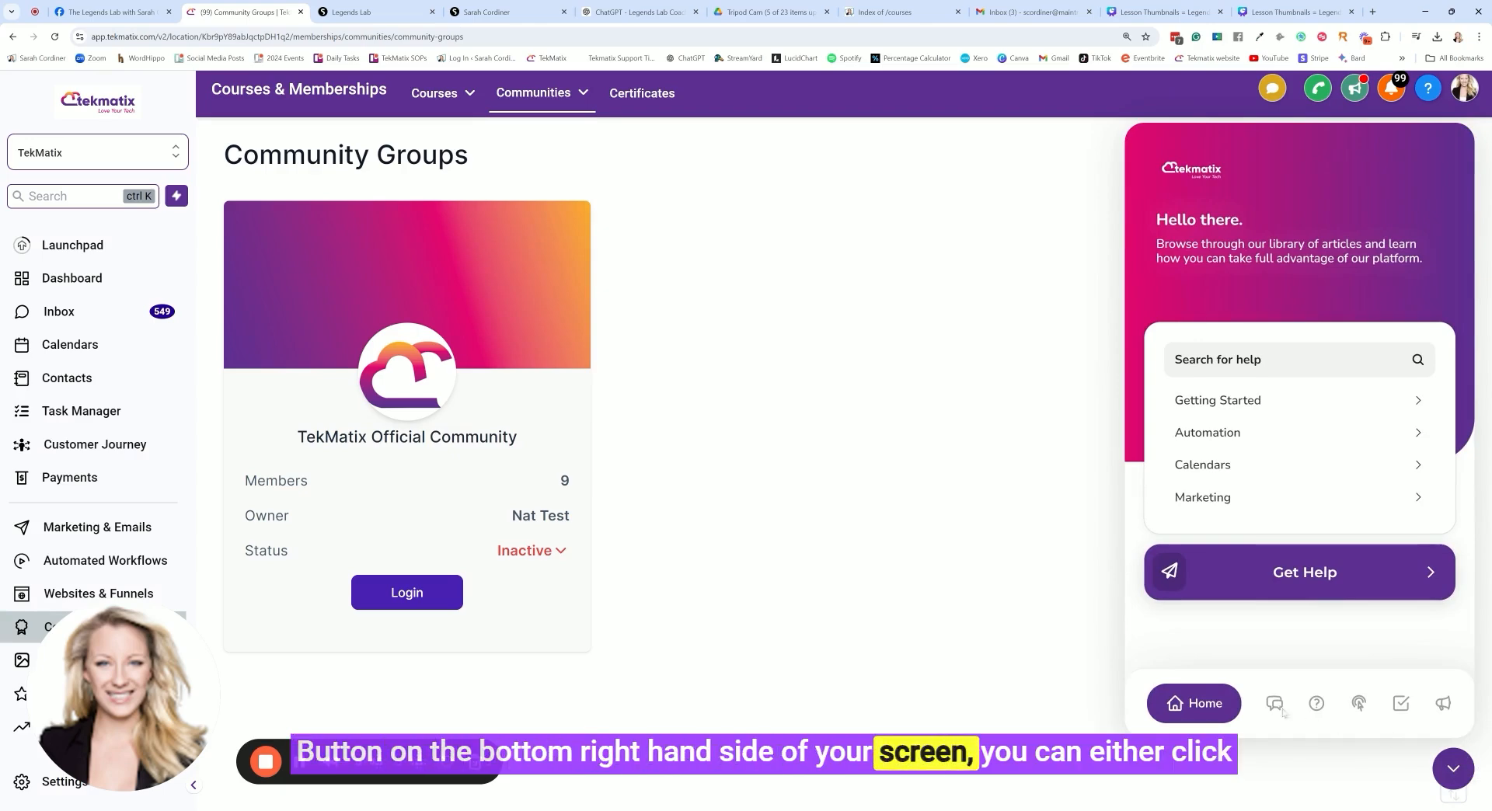
left_click(1321, 704)
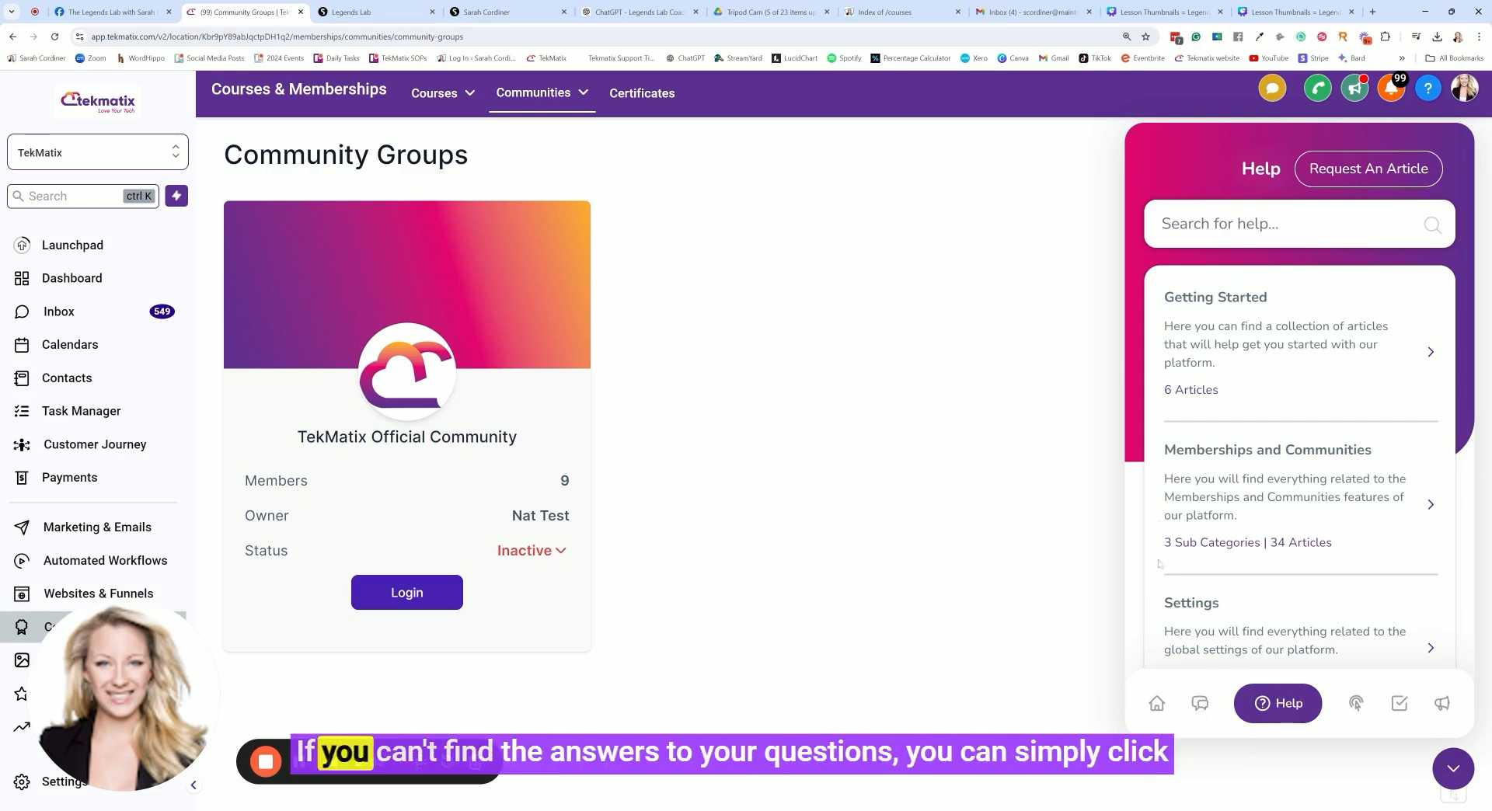
left_click(1199, 708)
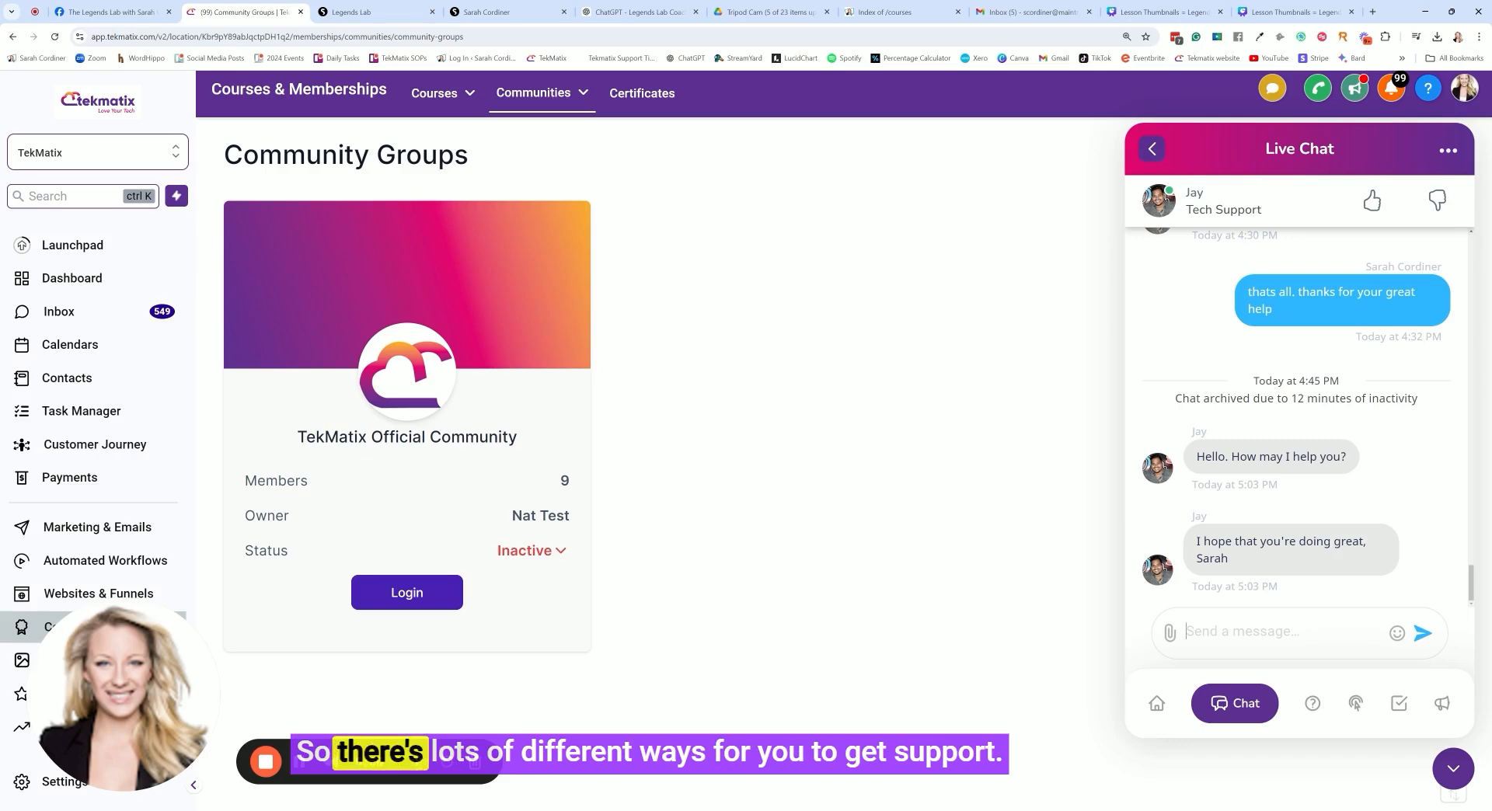
left_click(1453, 768)
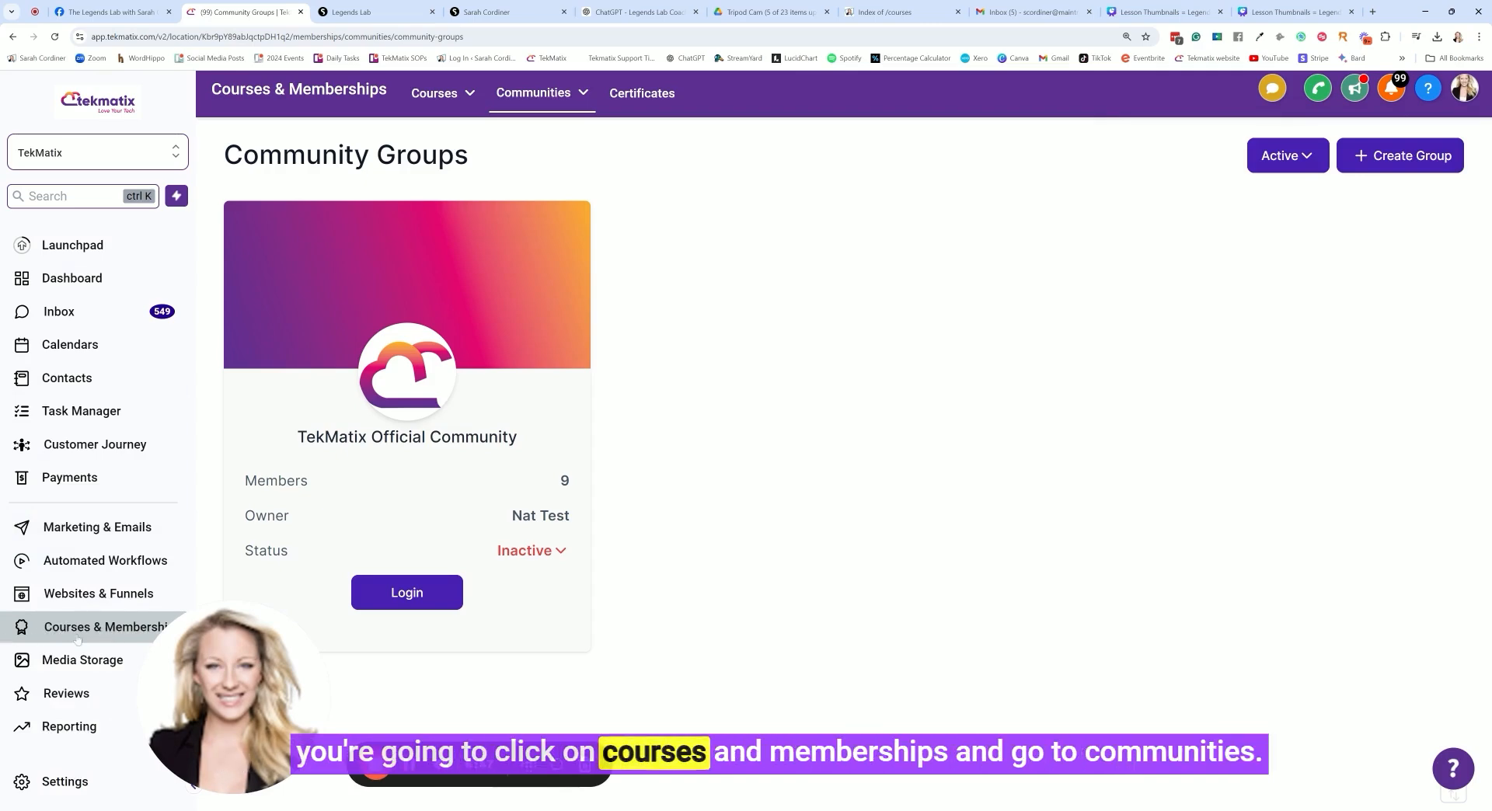
Start creating a new community group and name it "Tekmatix - Test Community"
left_click(536, 97)
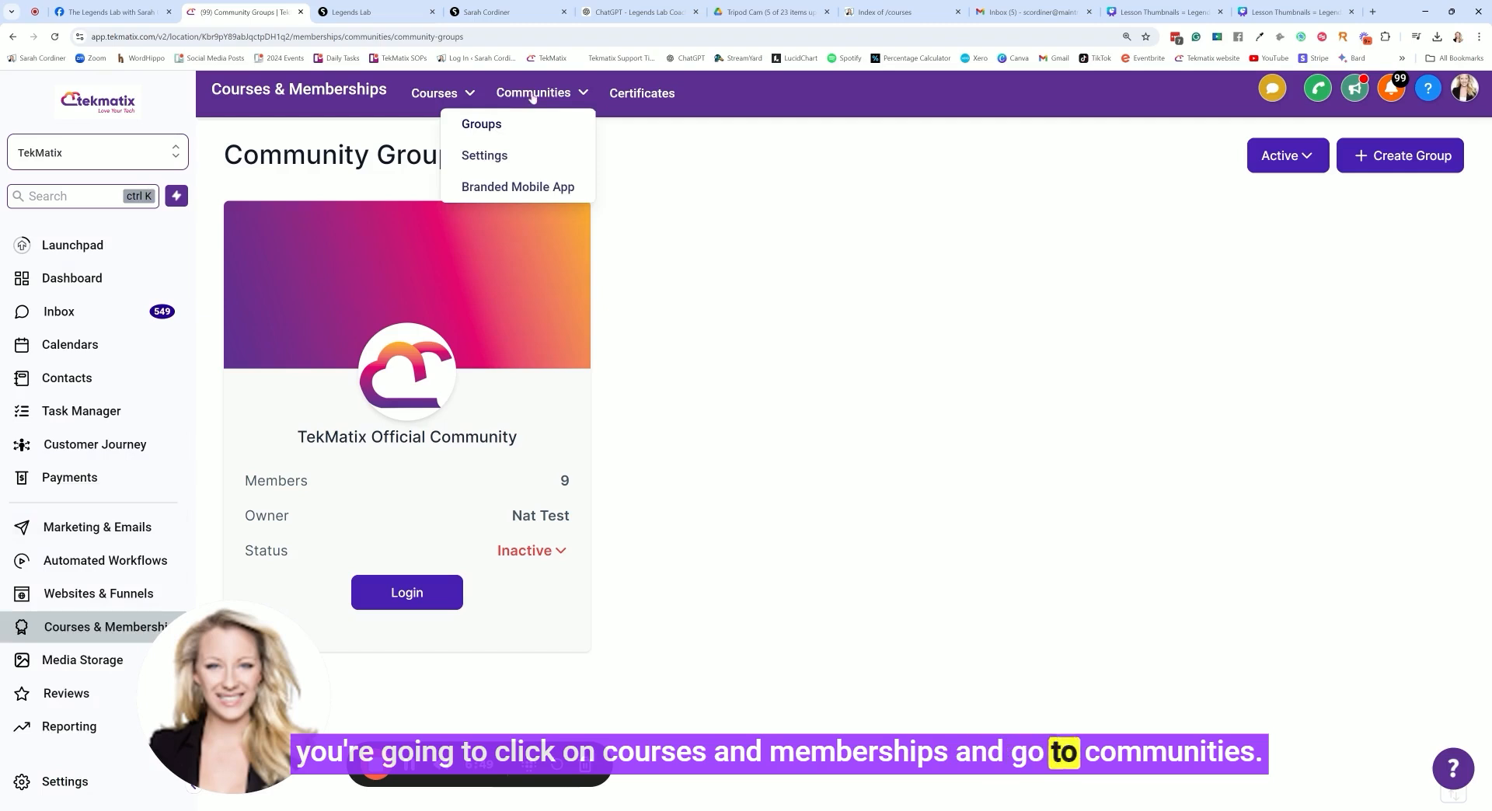
left_click(1383, 161)
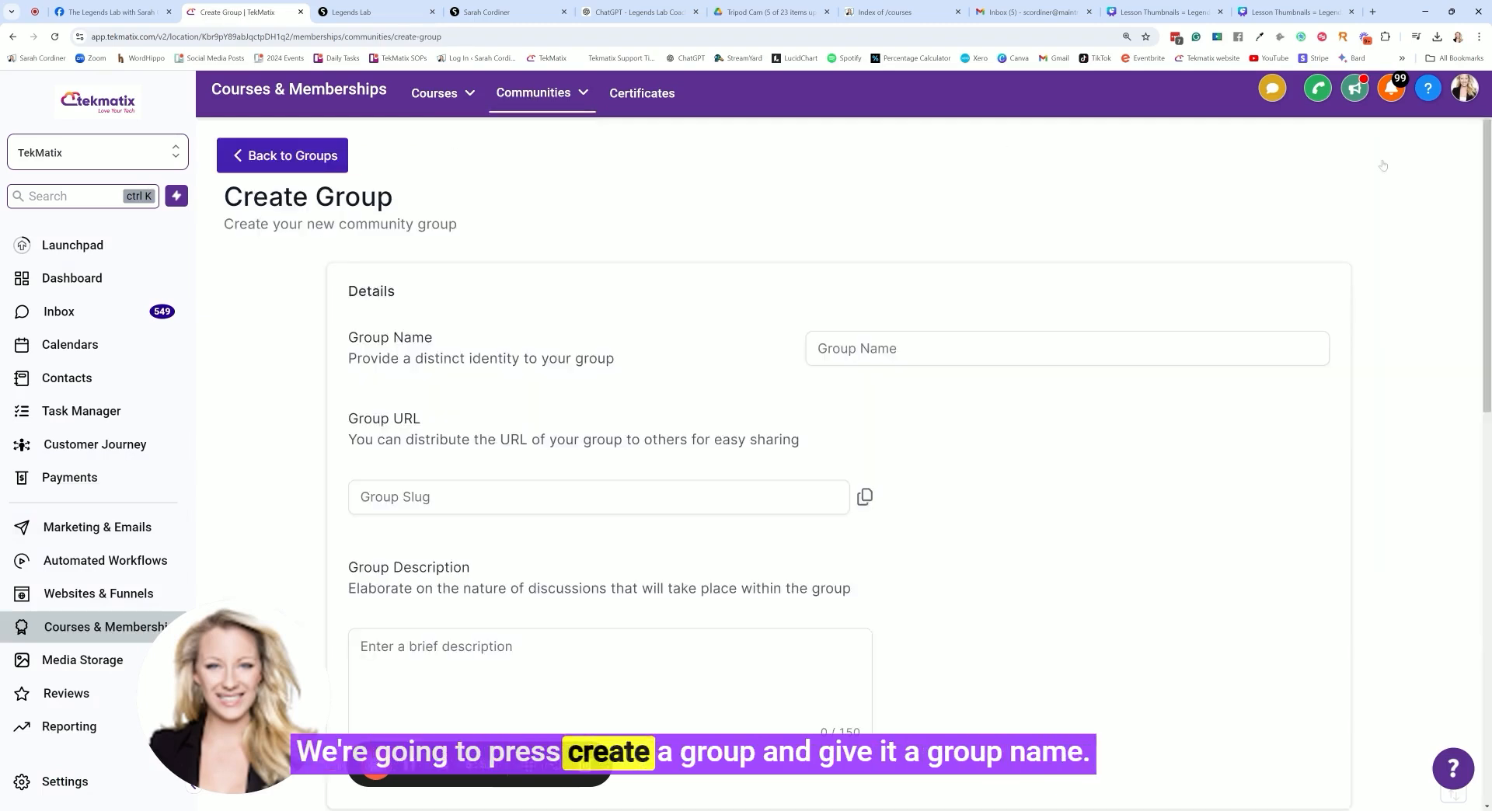
scroll(883, 281, "down", 1)
left_click(872, 234)
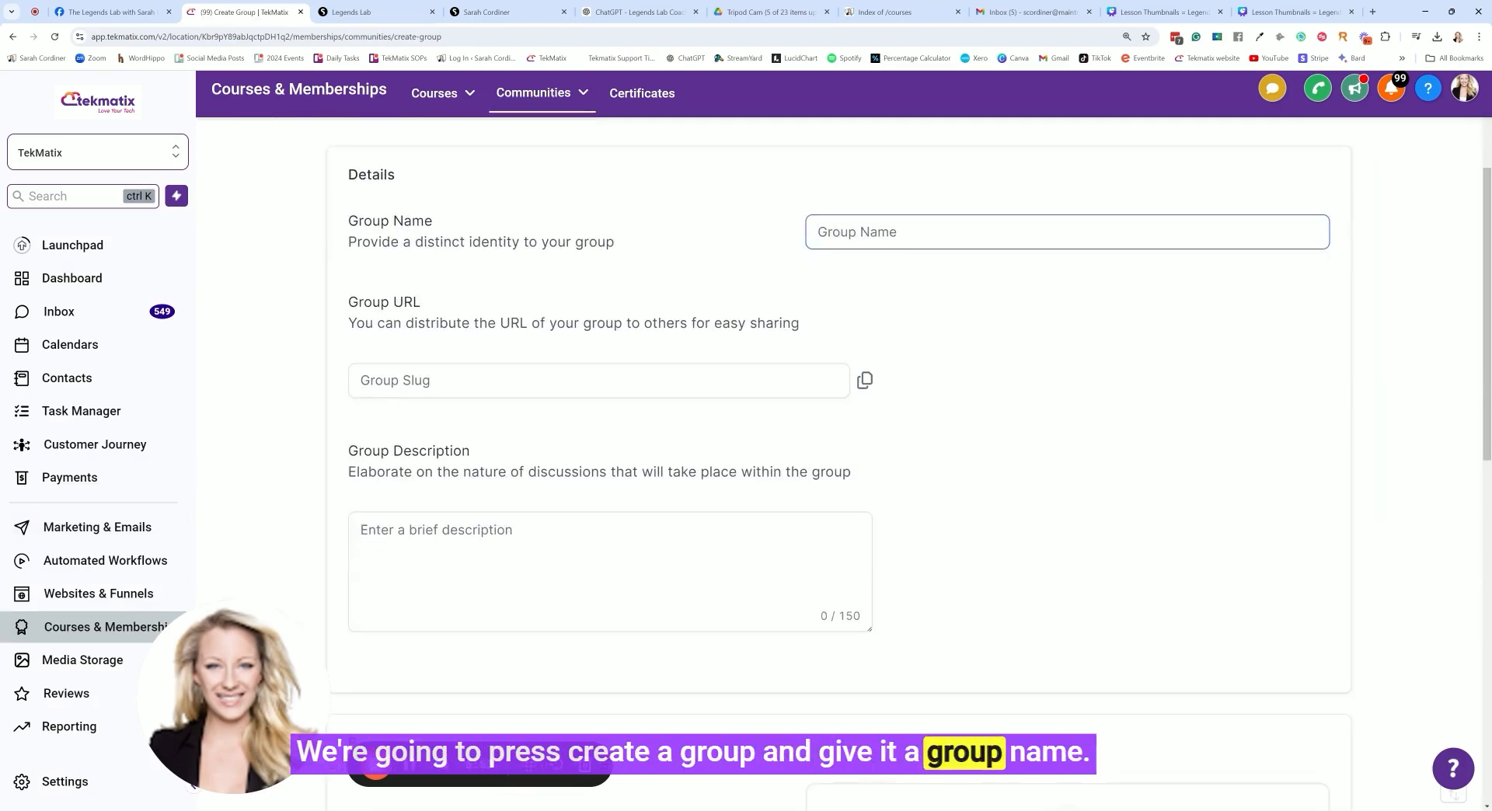
type("Tekmatix - Sand")
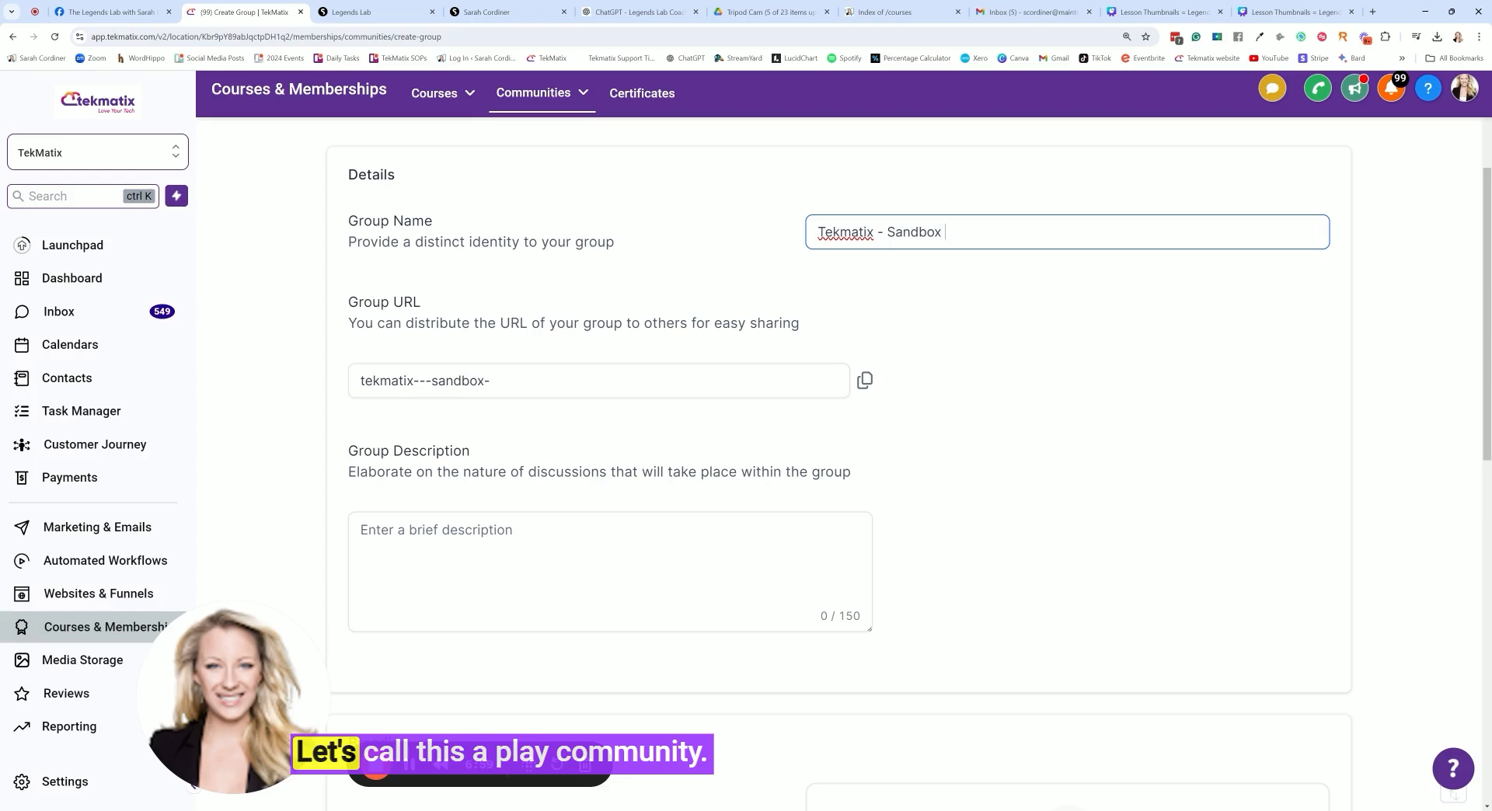
type("box")
key("BackSpace")
key("BackSpace")
key("BackSpace")
key("BackSpace")
key("BackSpace")
key("BackSpace")
key("BackSpace")
key("BackSpace")
type("Test Community")
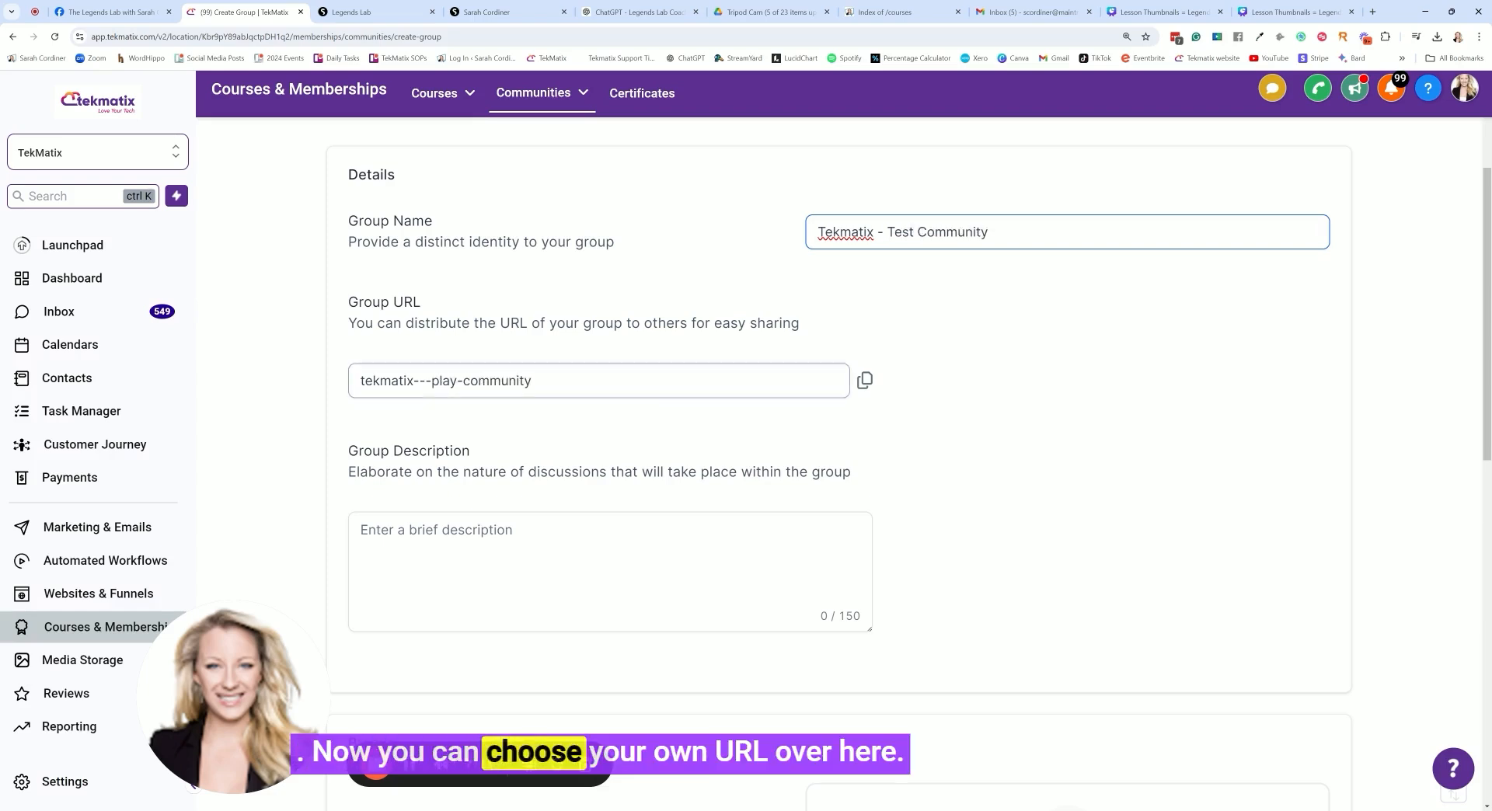
Set the group URL to tekmatix-test and describe it as a TEST community for Tekmatix users to 'have a play' in, NOT SUPPORT
left_click(516, 381)
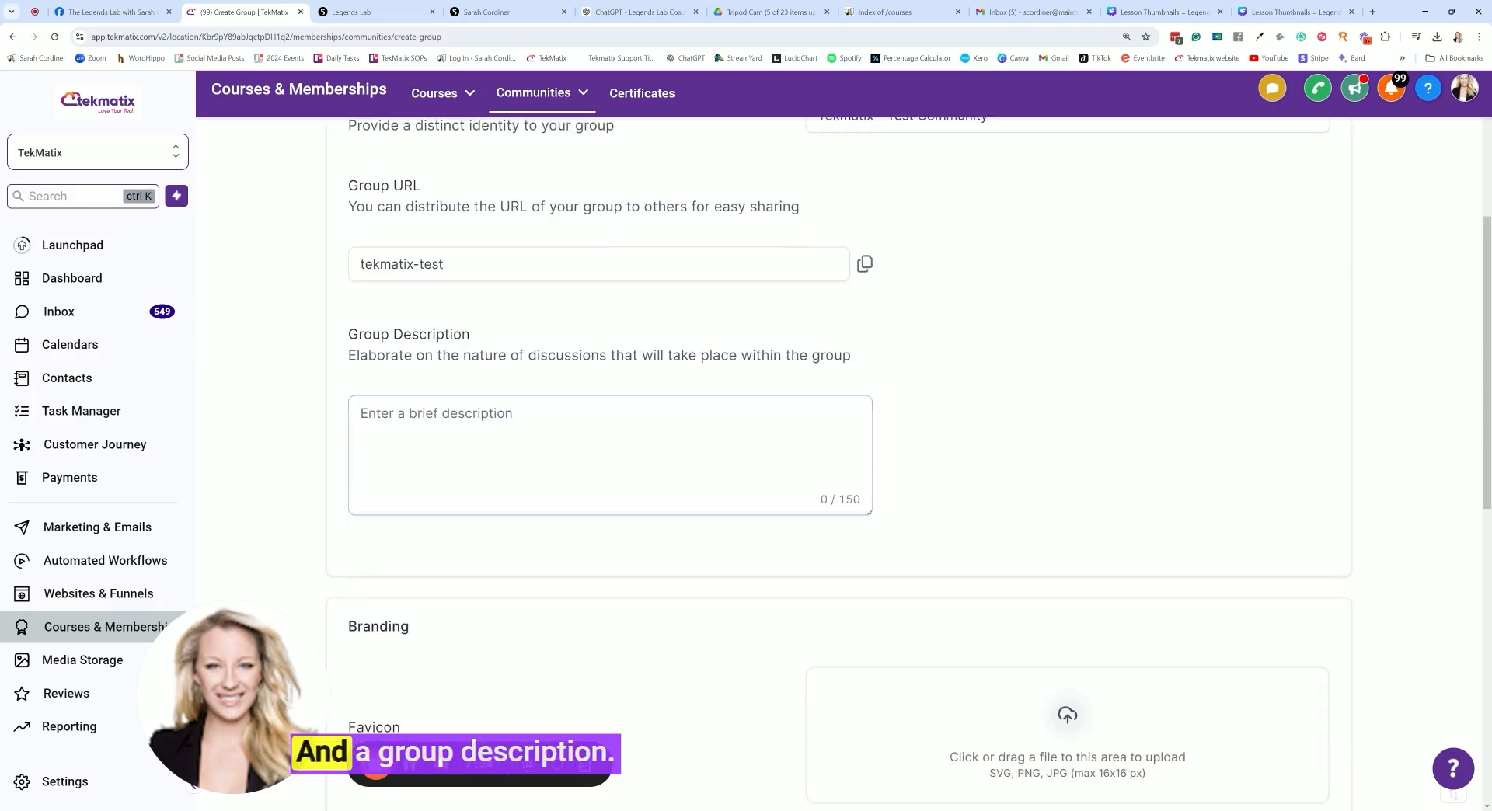
left_click(362, 472)
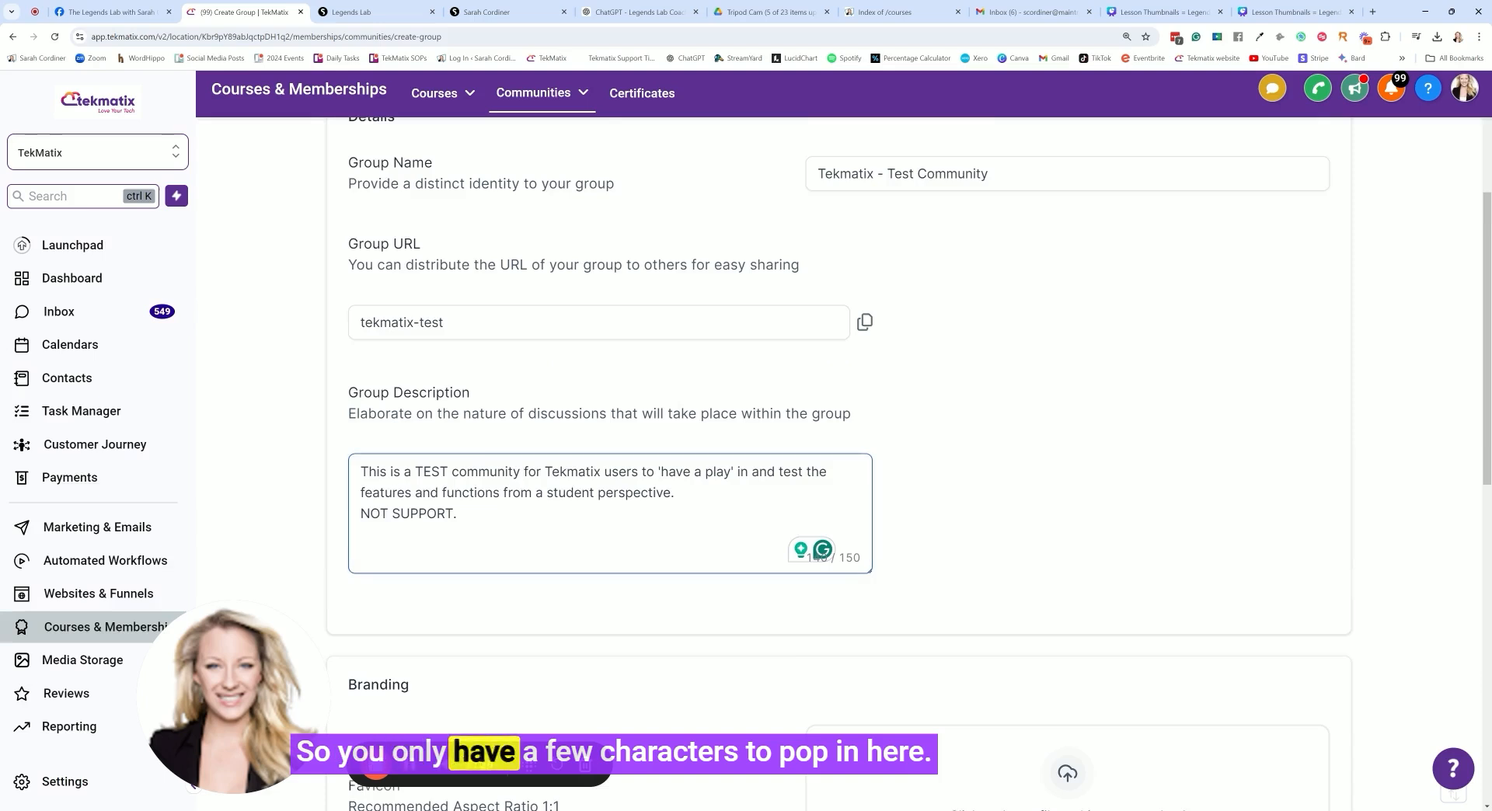
scroll(508, 487, "down", 4)
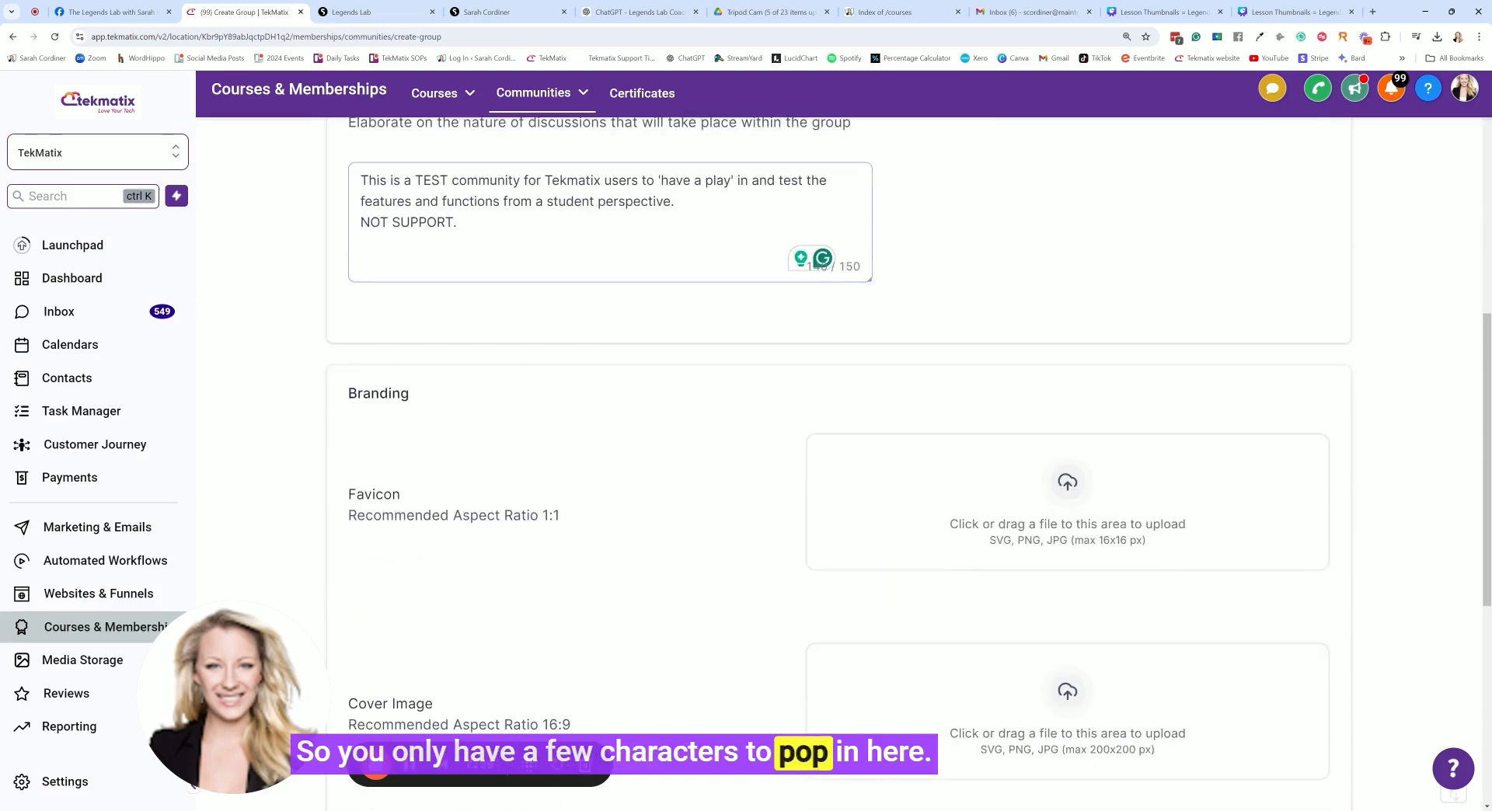
Check the required favicon dimensions in the group's branding section
scroll(508, 487, "down", 1)
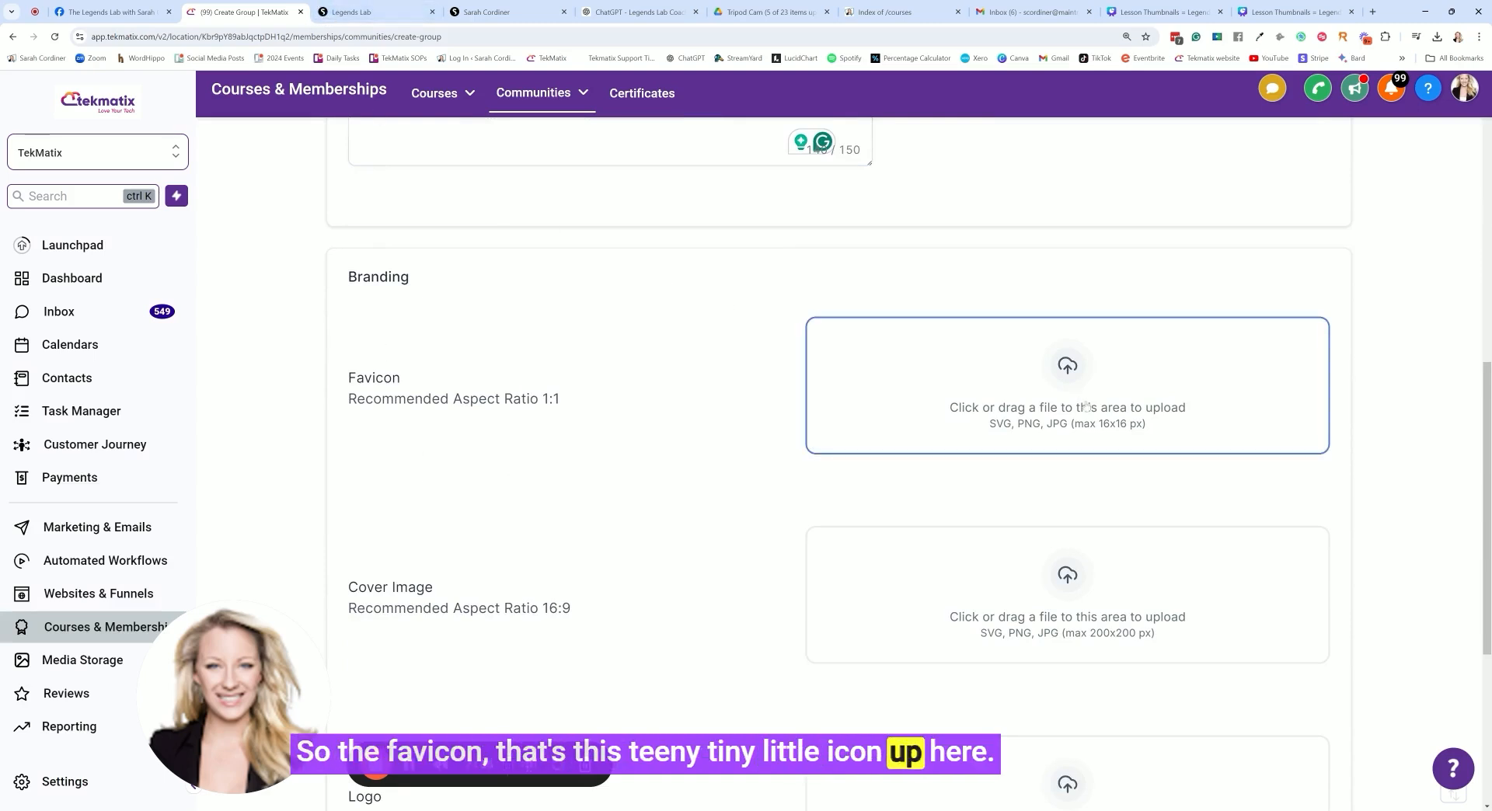
left_click_drag(1091, 431, 1102, 436)
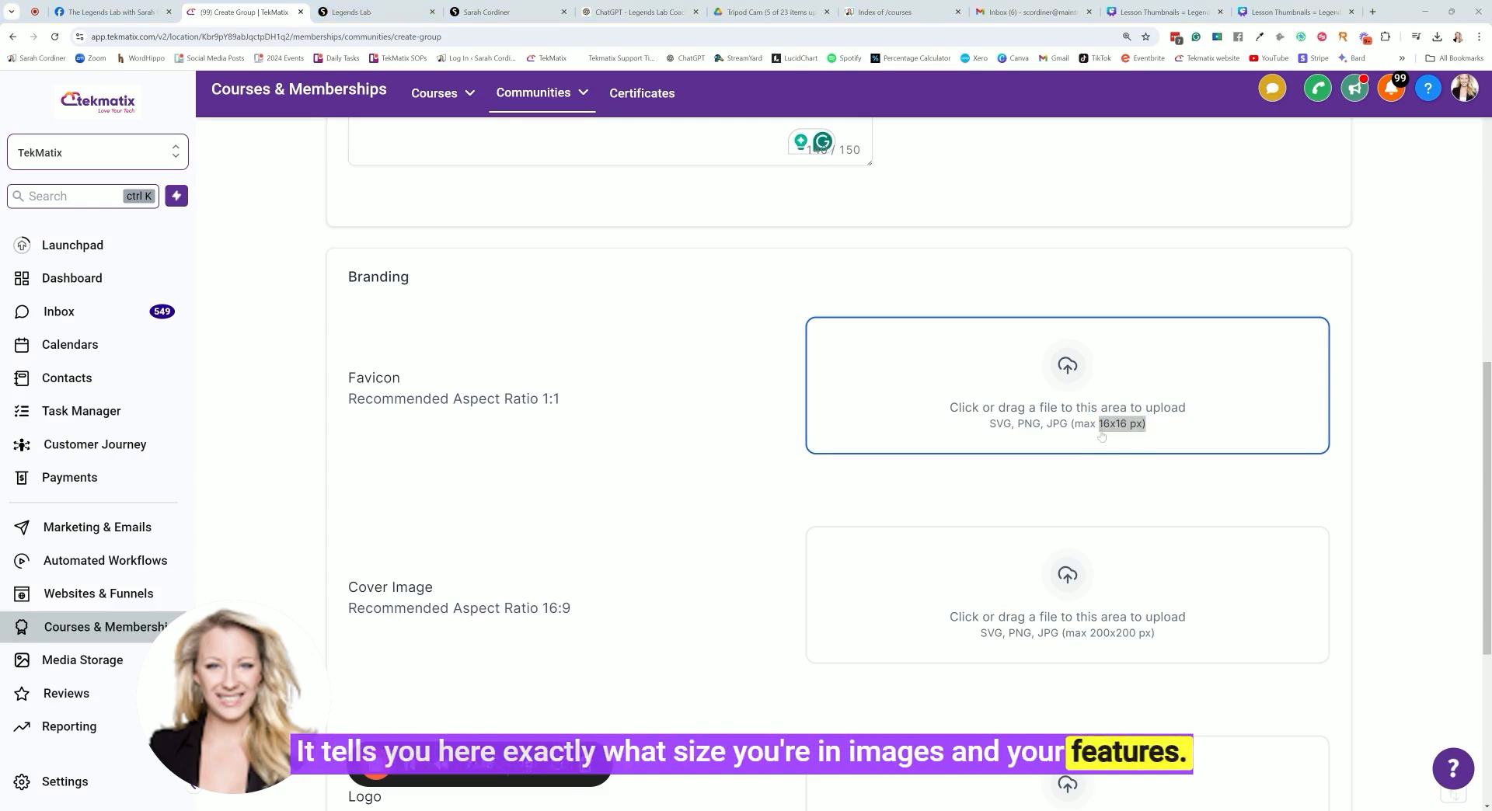
key("Escape")
left_click(663, 459)
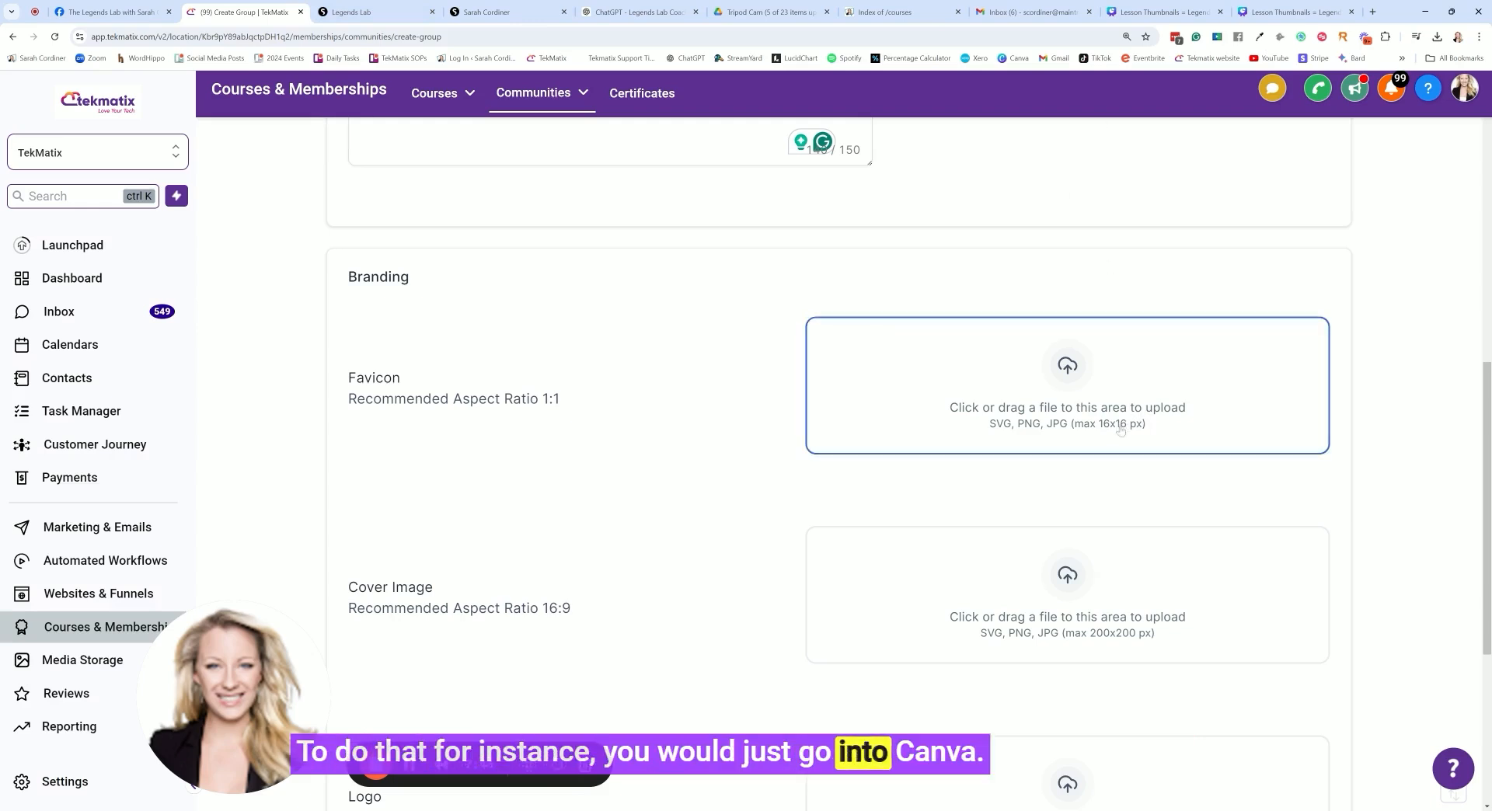
Switch to Canva and create a new custom-size design of 40 × 40 px for the favicon
left_click(1162, 12)
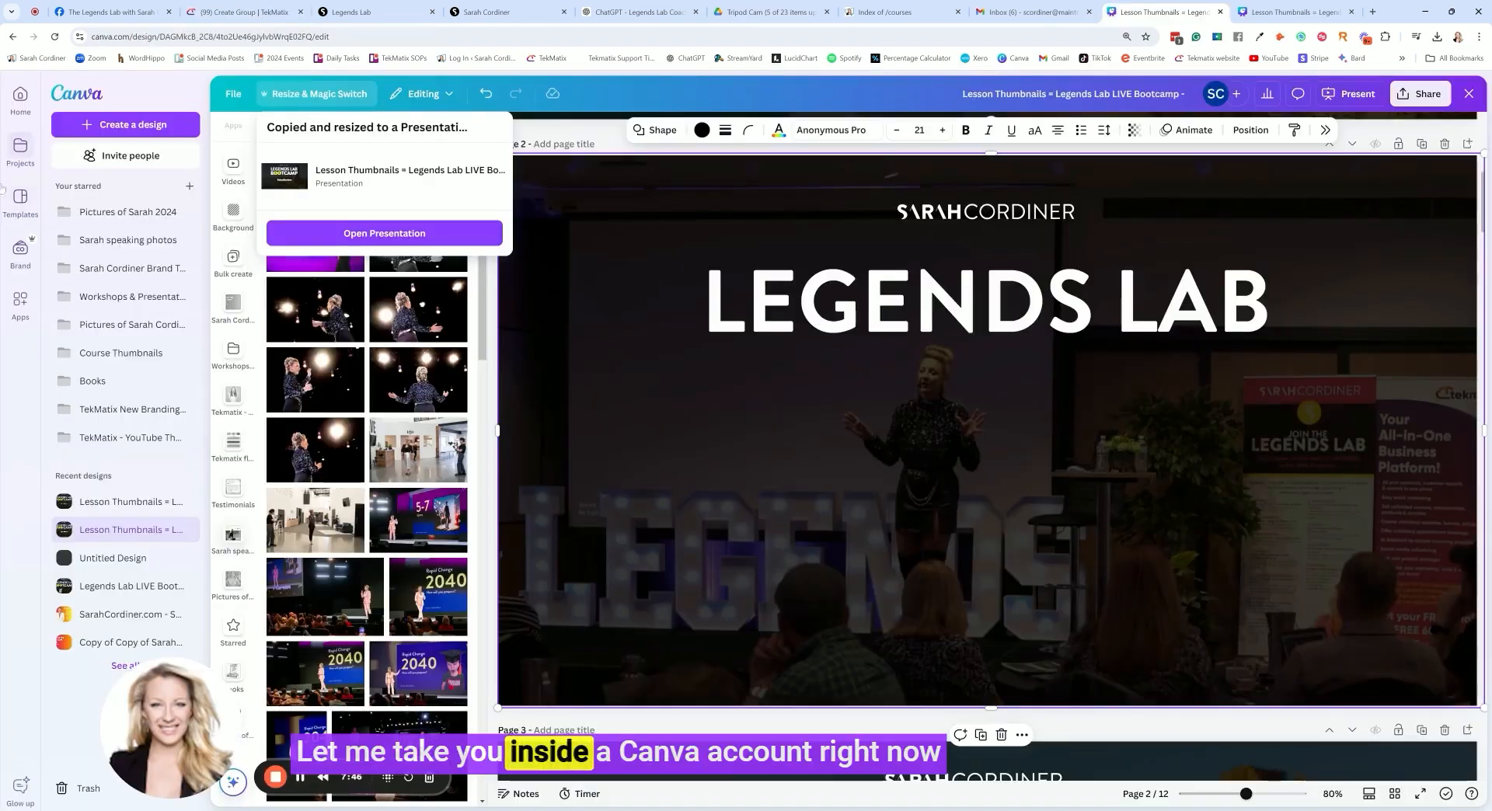
left_click(84, 94)
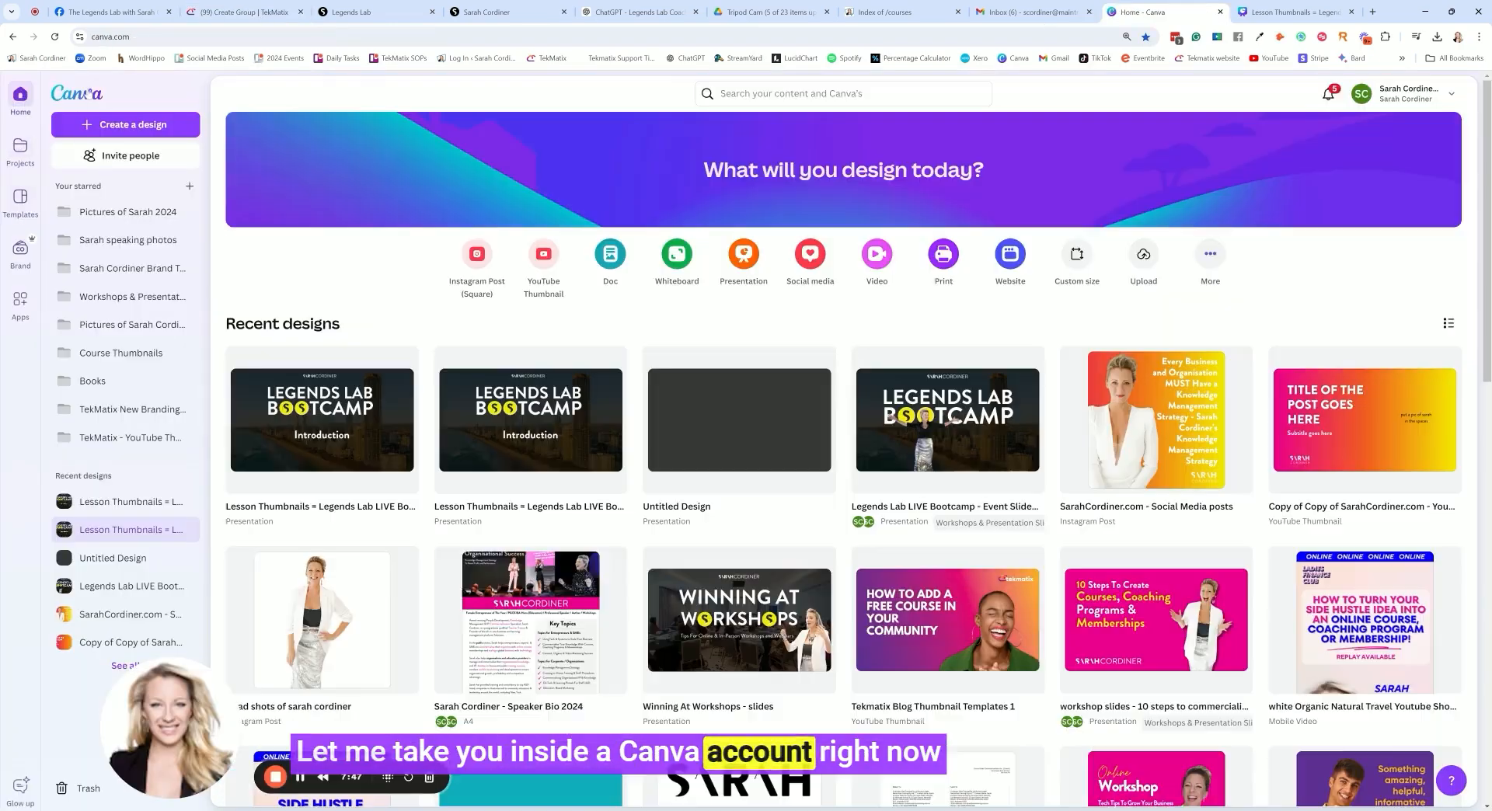
left_click(229, 7)
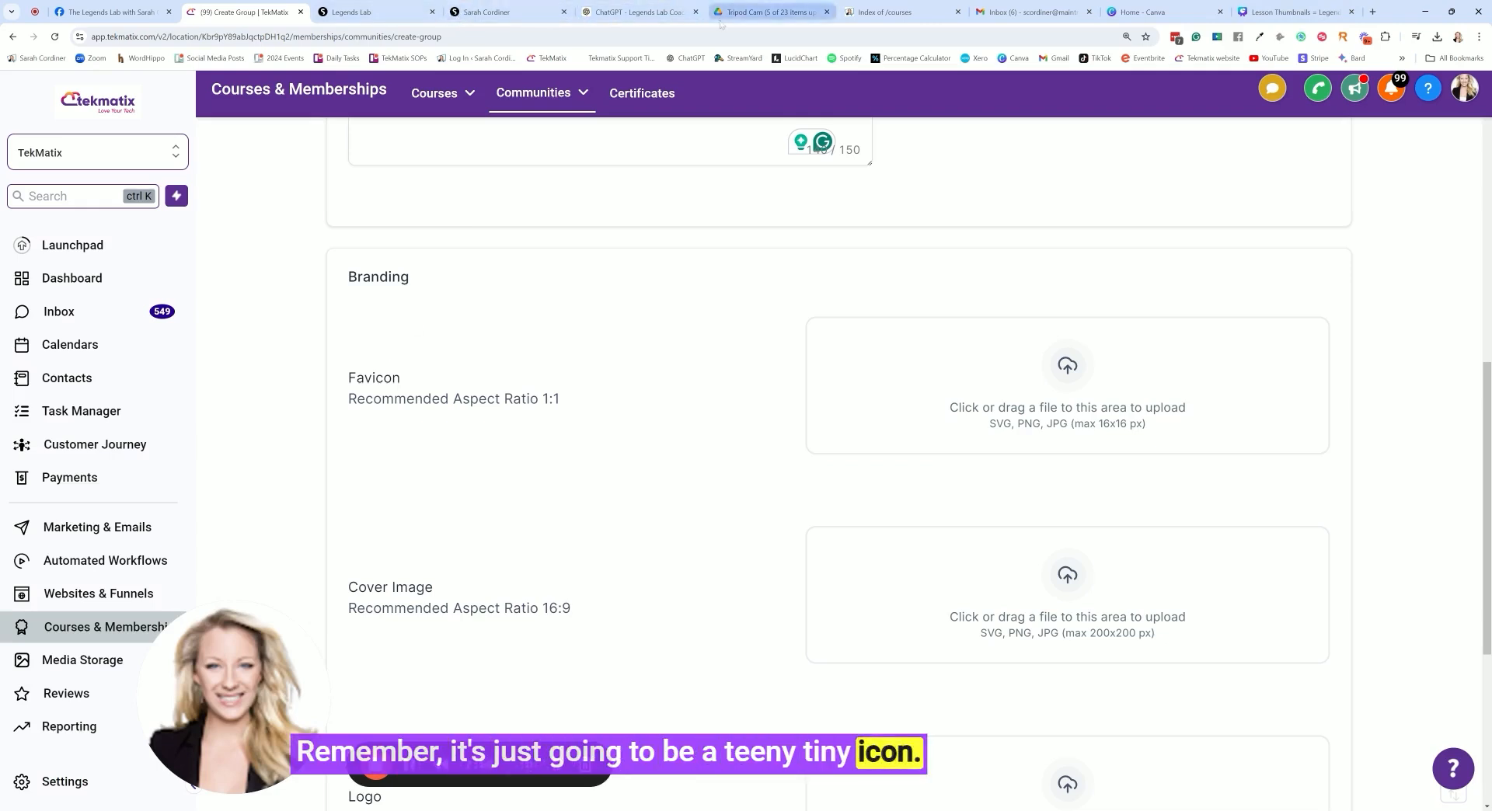
left_click(1139, 14)
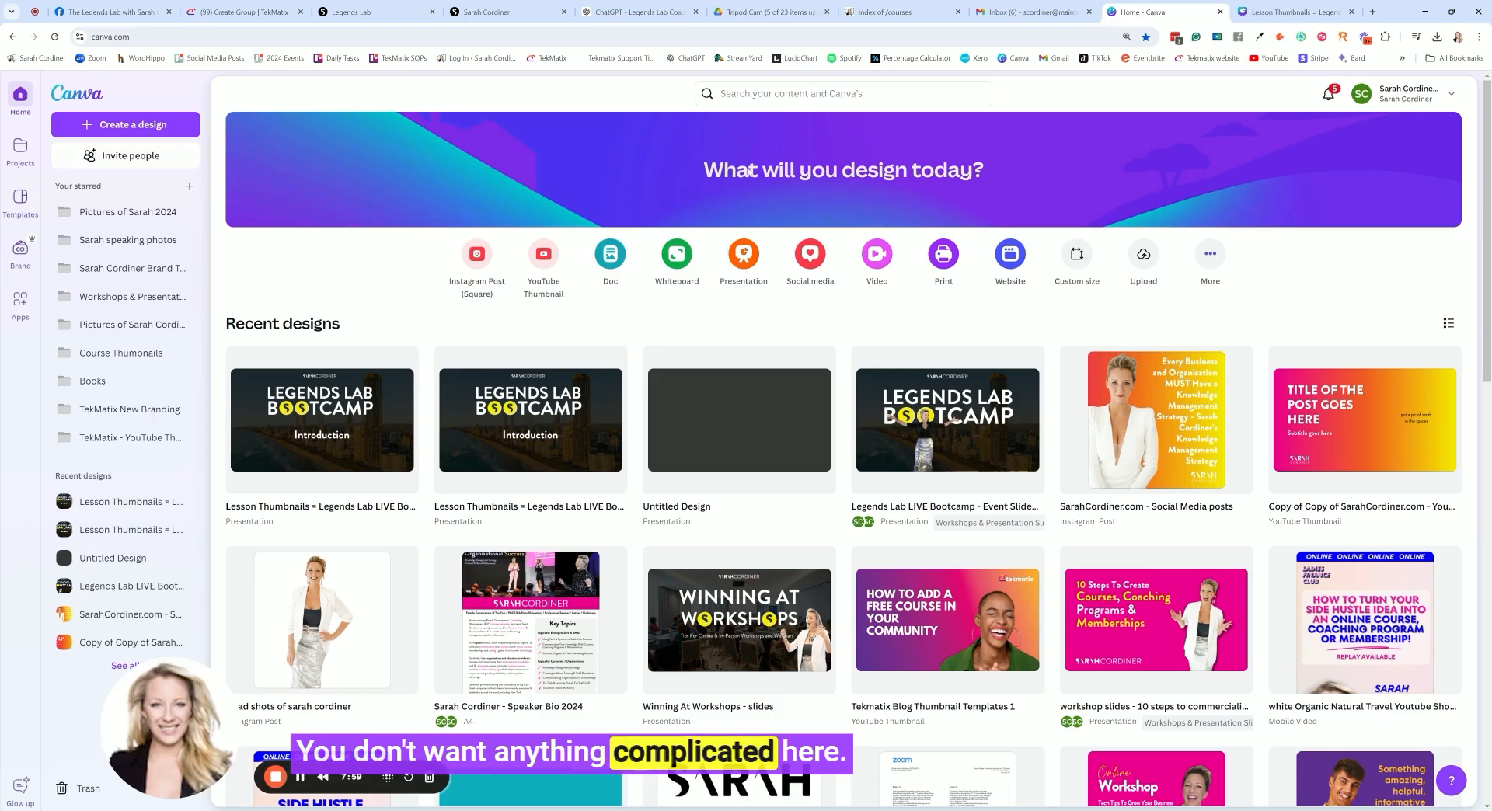
left_click(1080, 259)
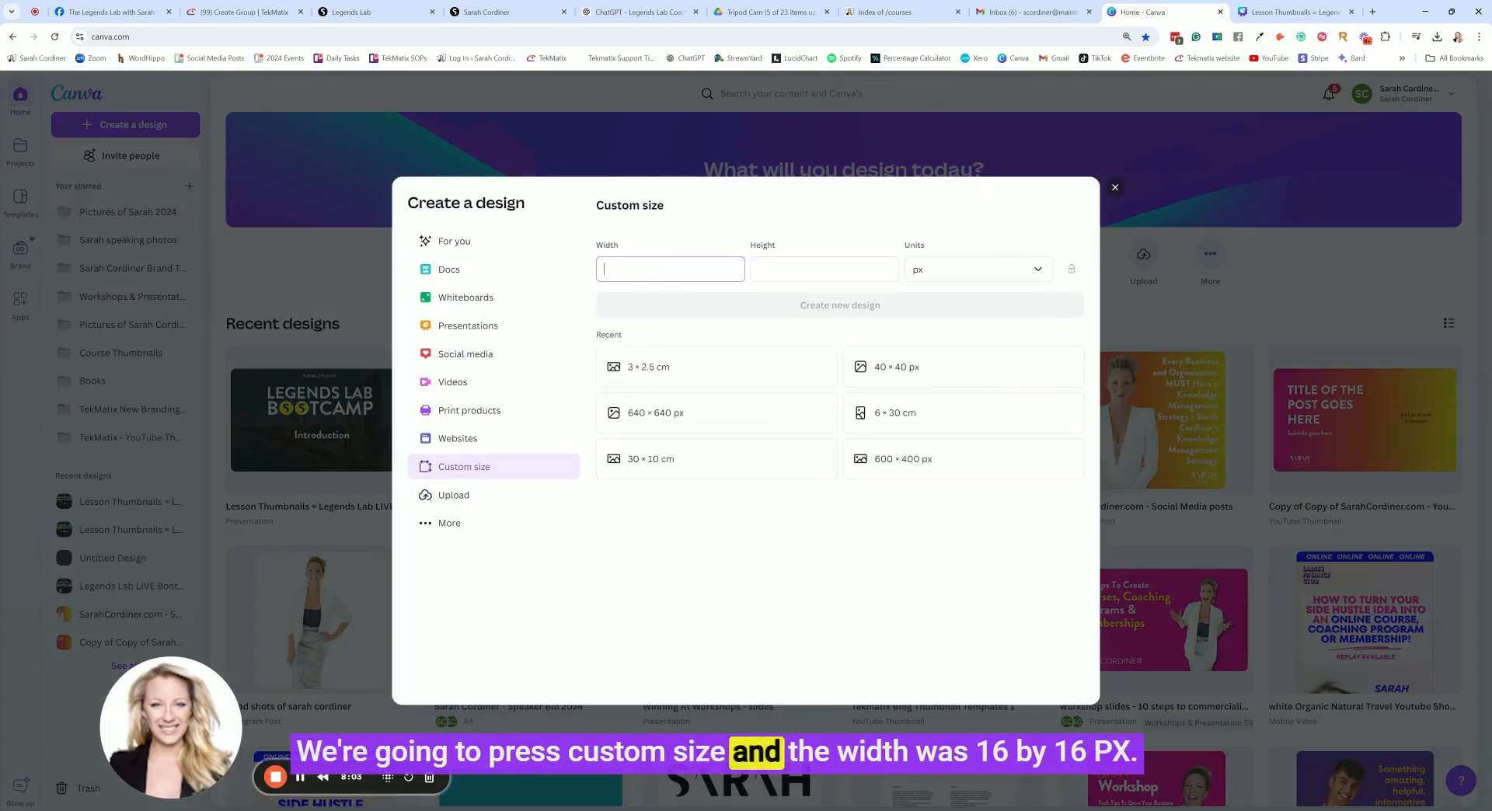
key("Tab")
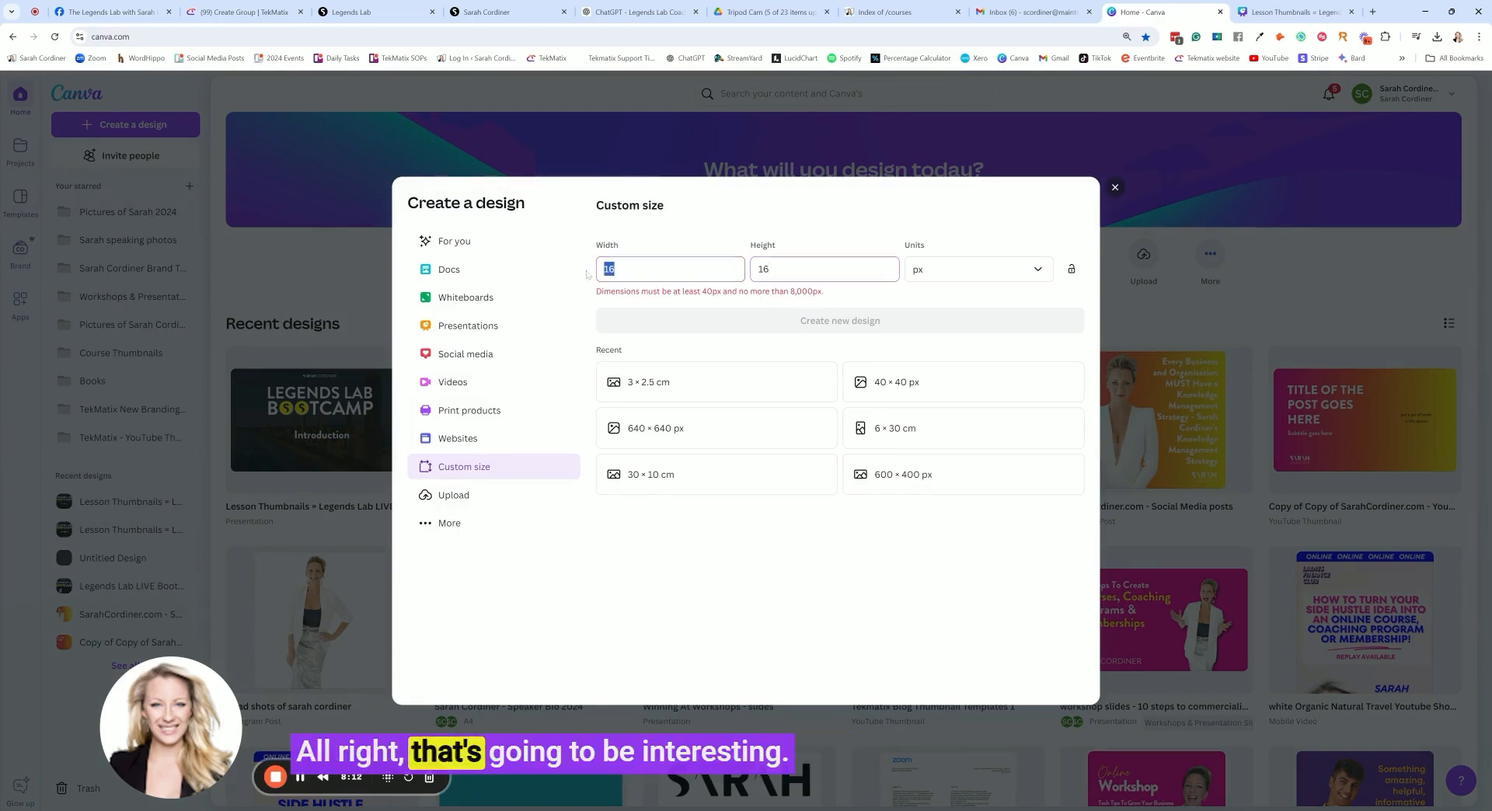
type("40")
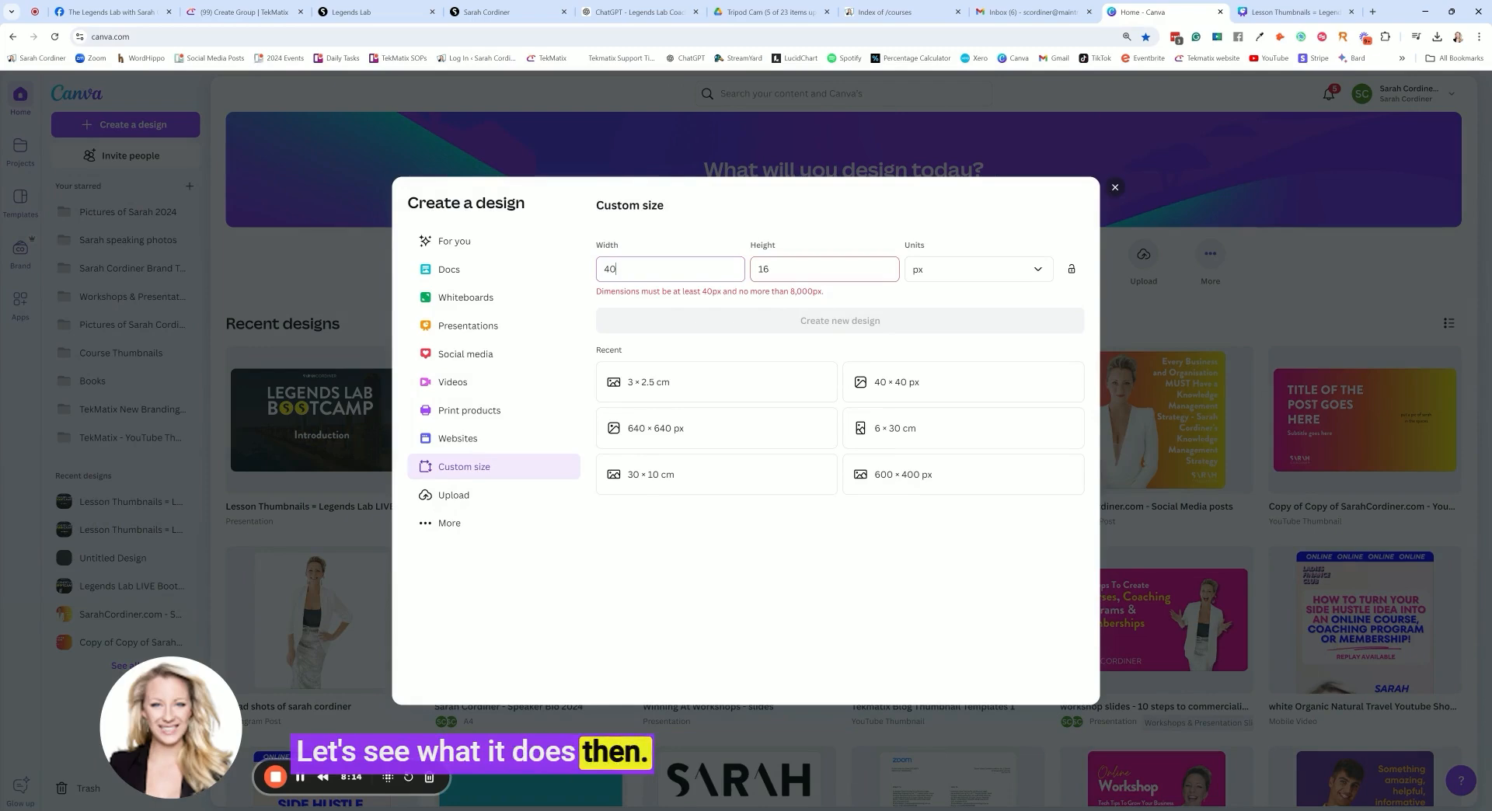
type("40")
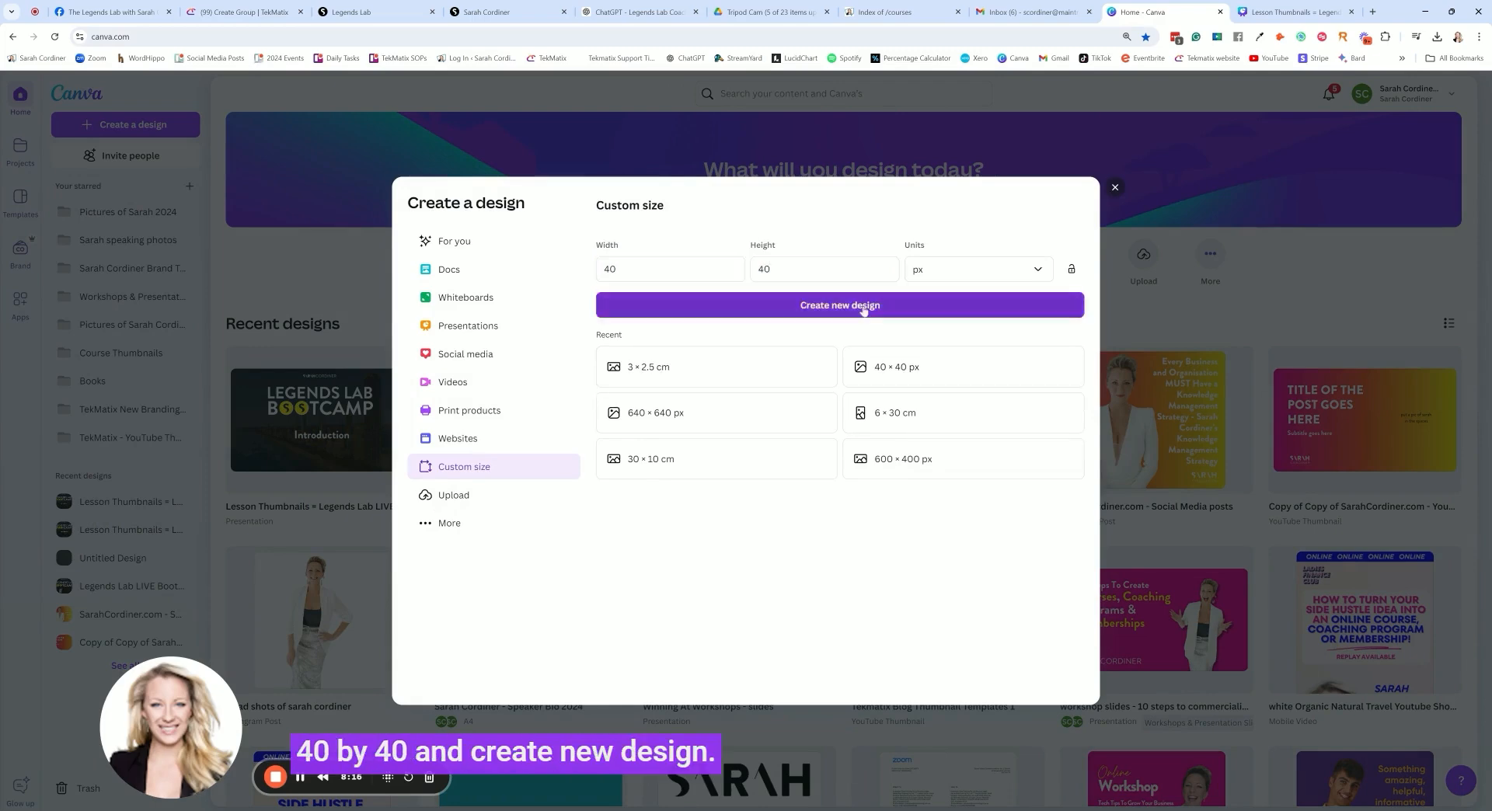
left_click(840, 320)
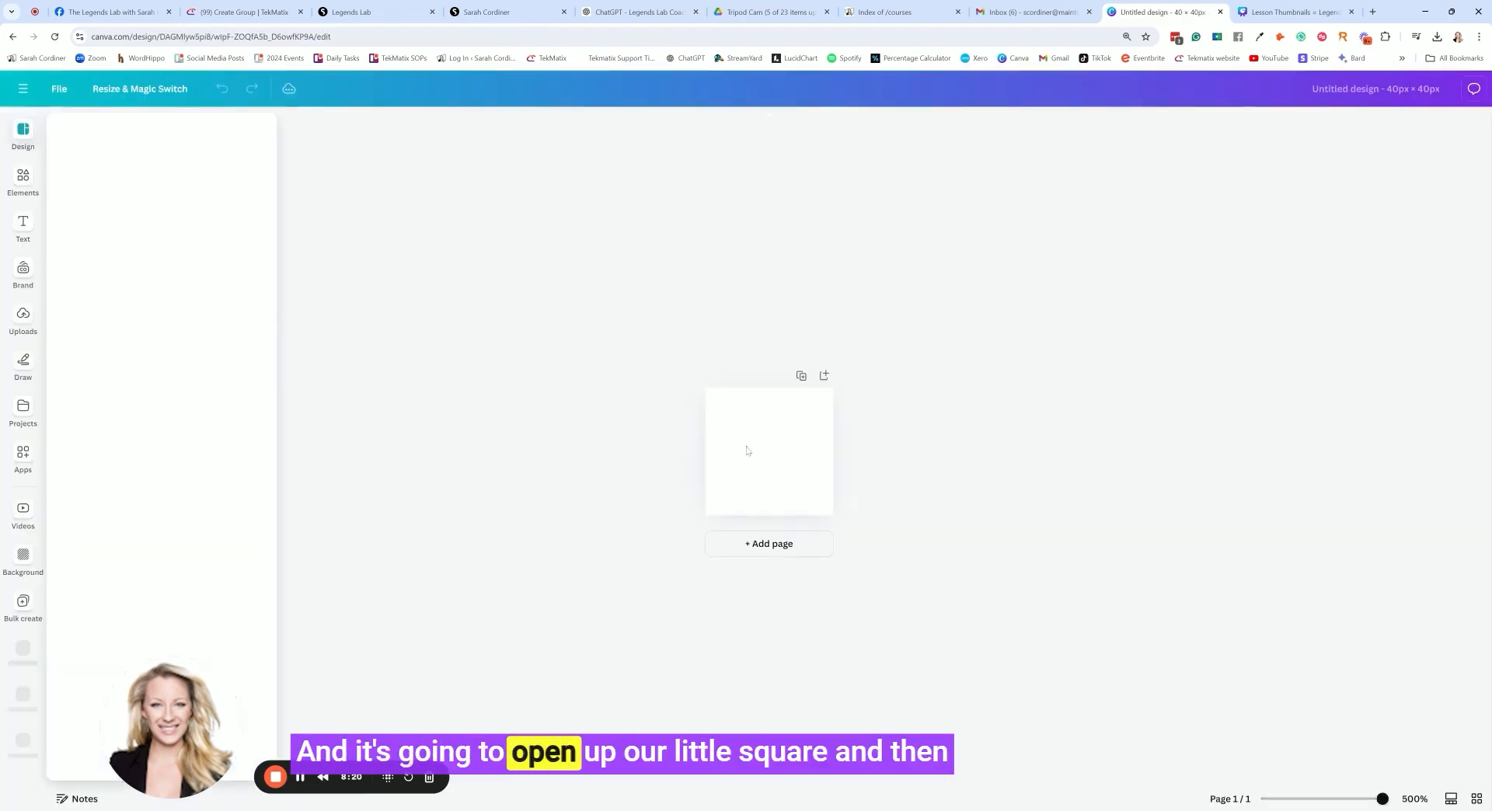
Switch the design to the TekMatix brand kit and add its gradient cloud logo to the page
left_click(23, 272)
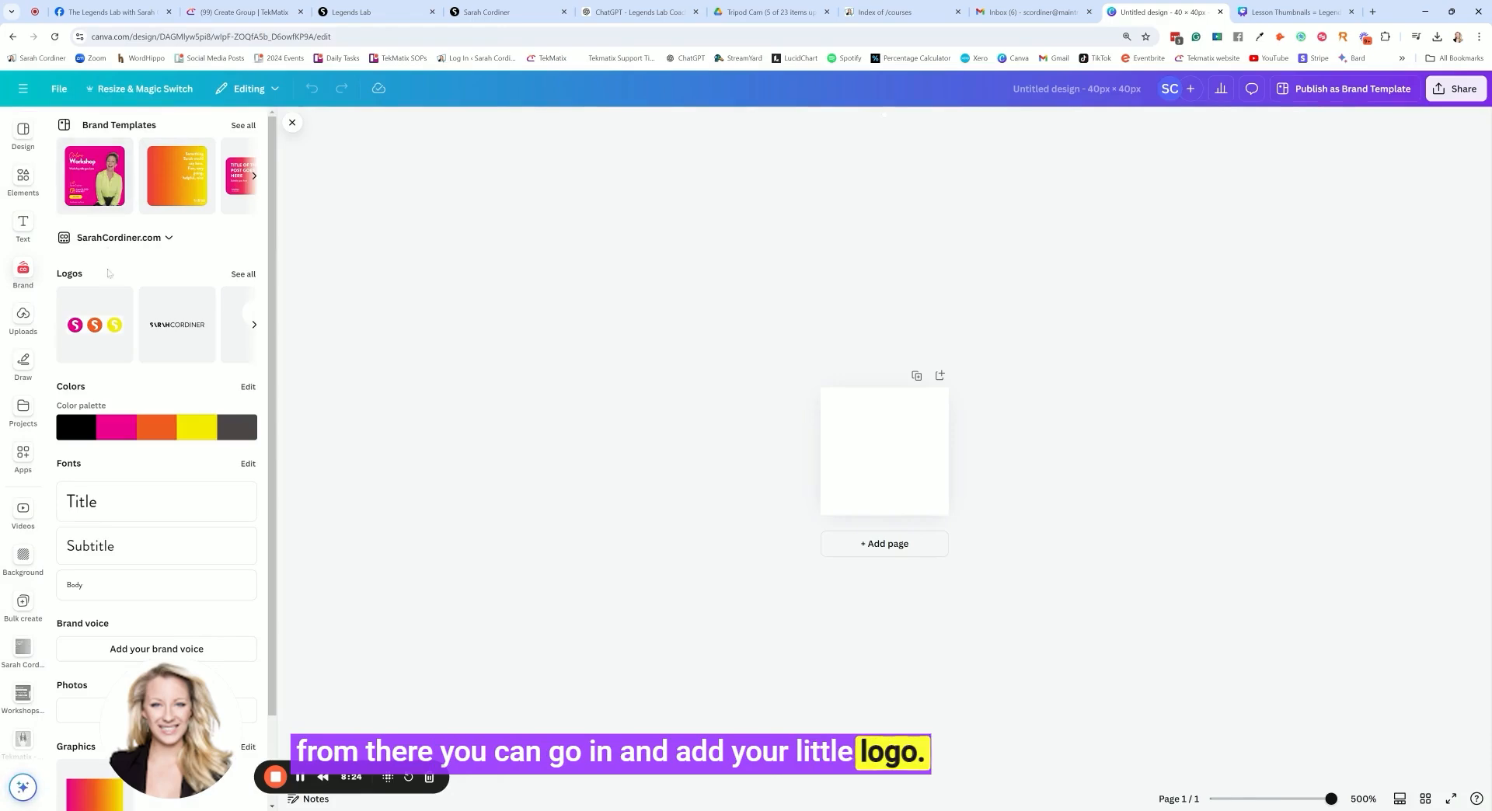
left_click(168, 238)
left_click(801, 387)
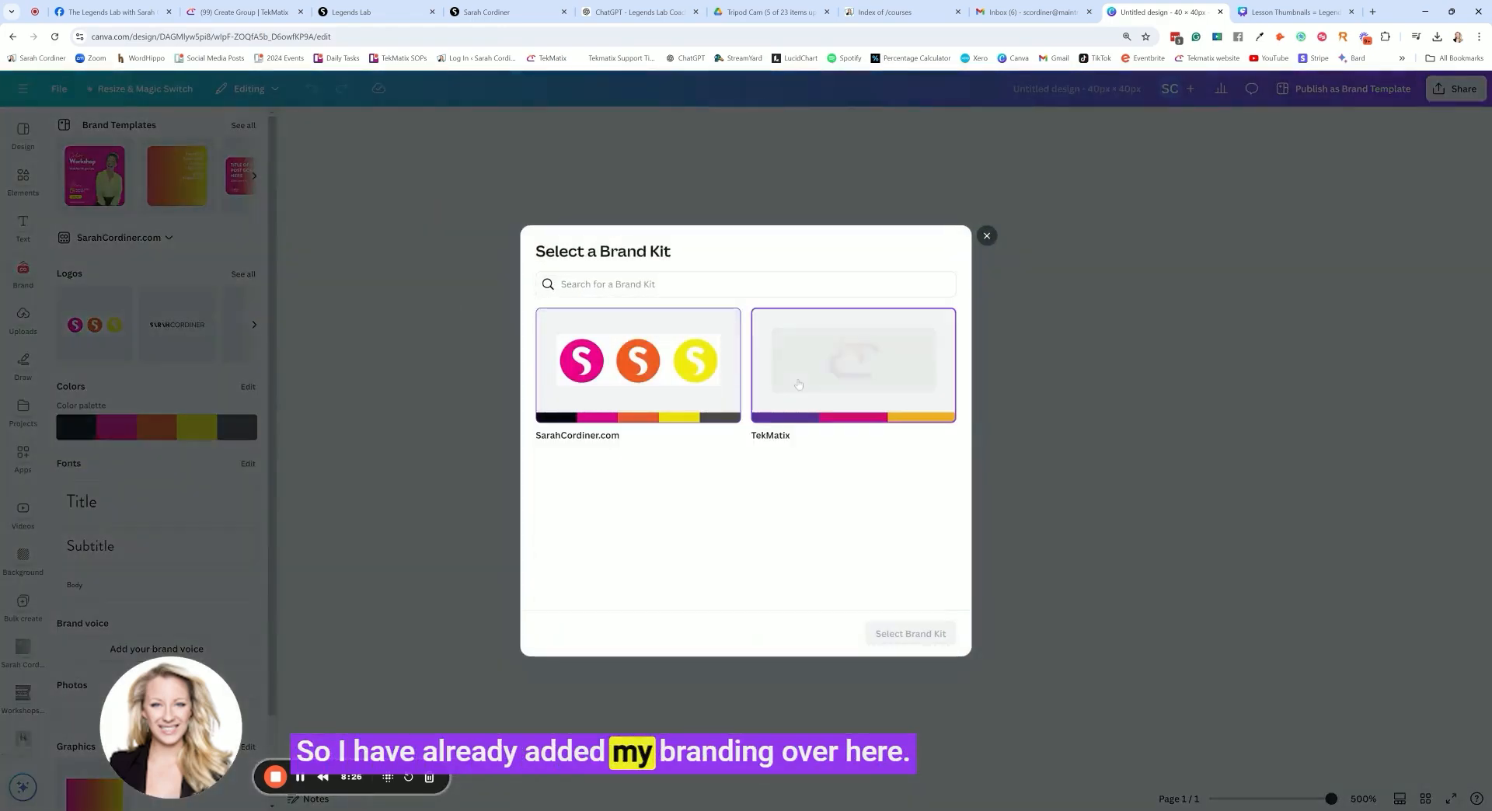
left_click(909, 633)
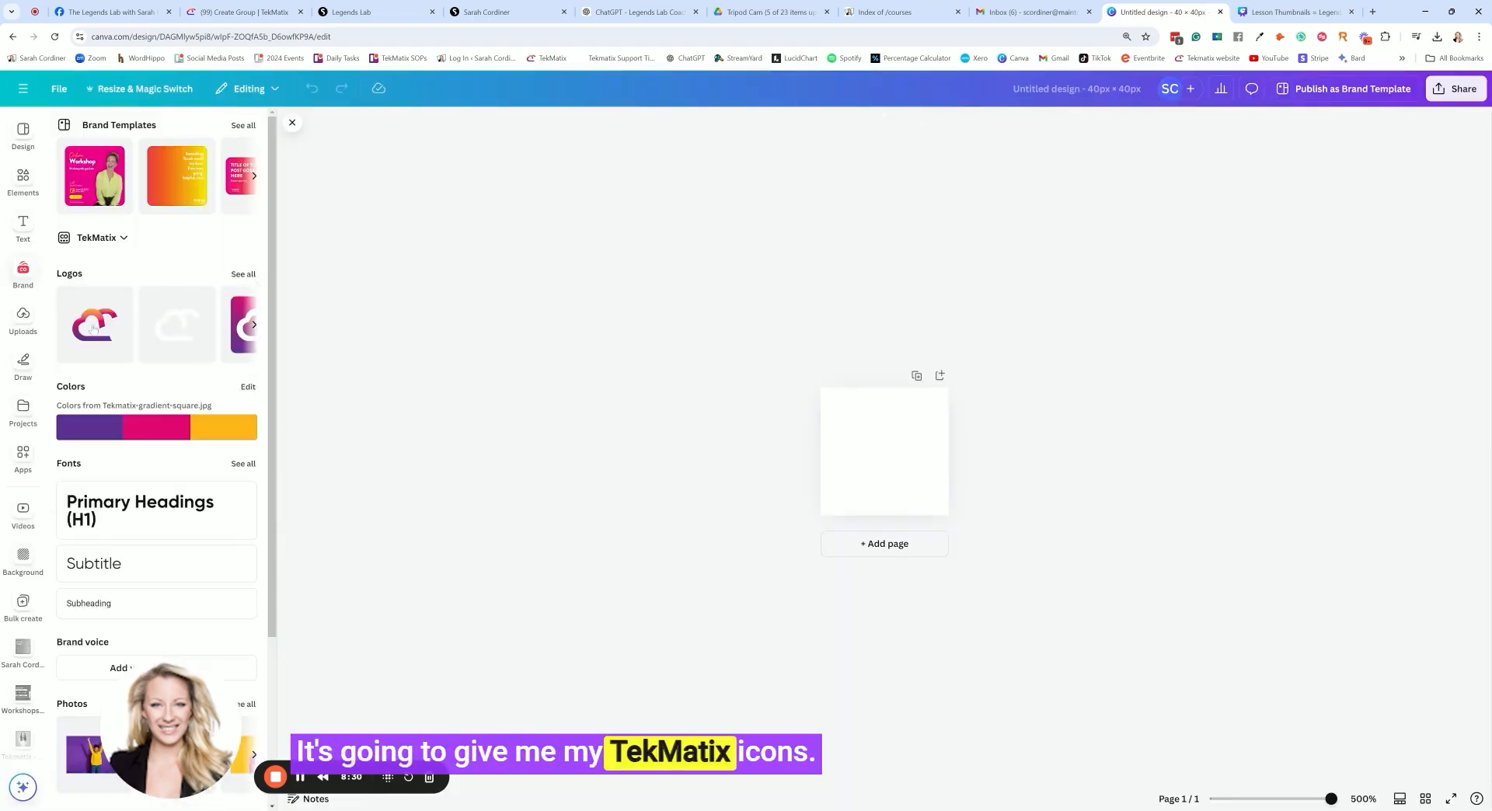
left_click(97, 325)
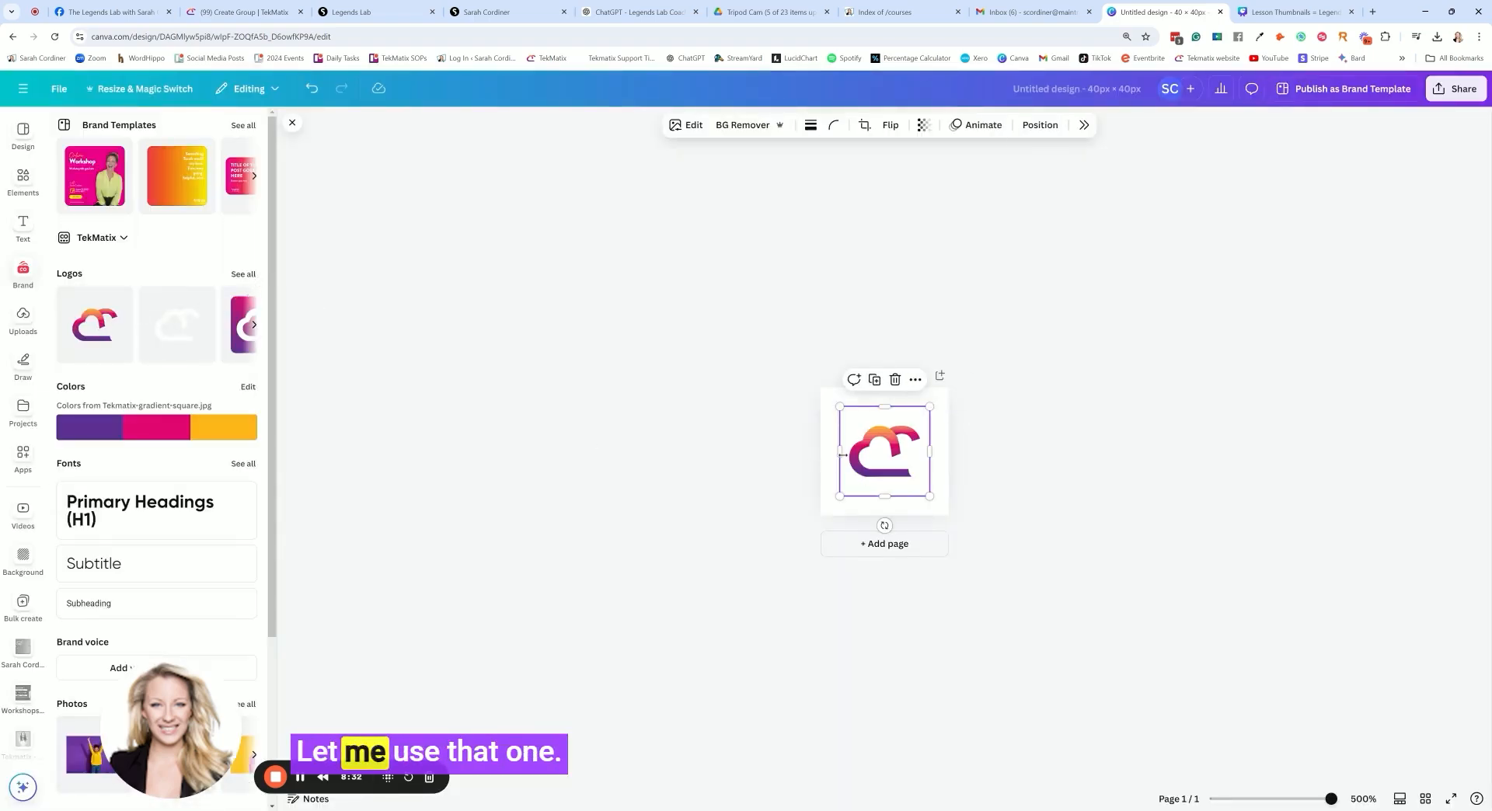
Enlarge the cloud logo until it fills the whole square page and centre it
mouse_move(839, 406)
left_mouse_down()
mouse_move(809, 376)
mouse_move(820, 387)
left_mouse_up()
left_click_drag(929, 496, 957, 525)
left_click_drag(821, 387, 814, 380)
left_click_drag(901, 437, 898, 433)
Download the favicon design as a PNG with a transparent background
left_click(1455, 89)
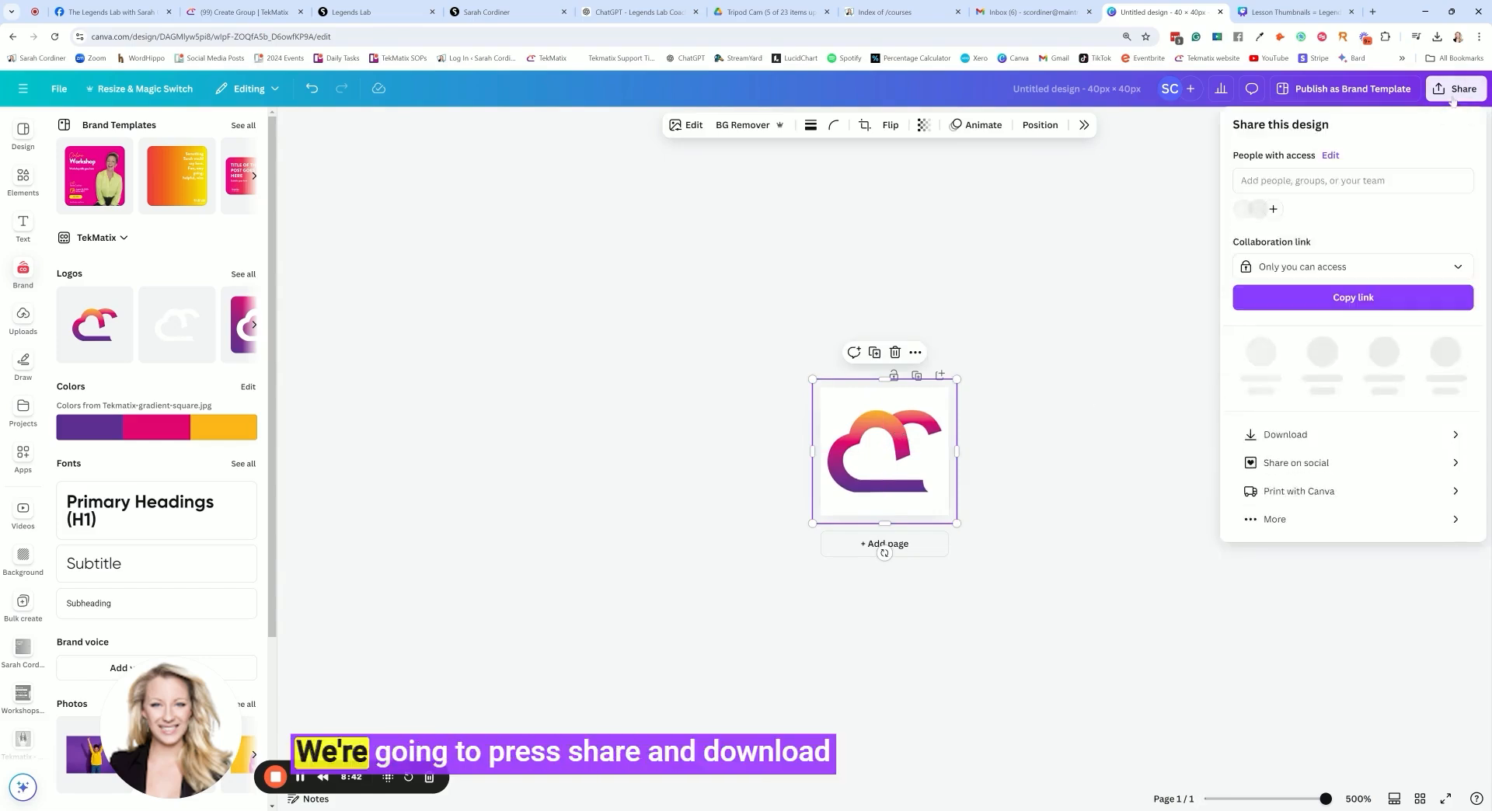
left_click(1292, 434)
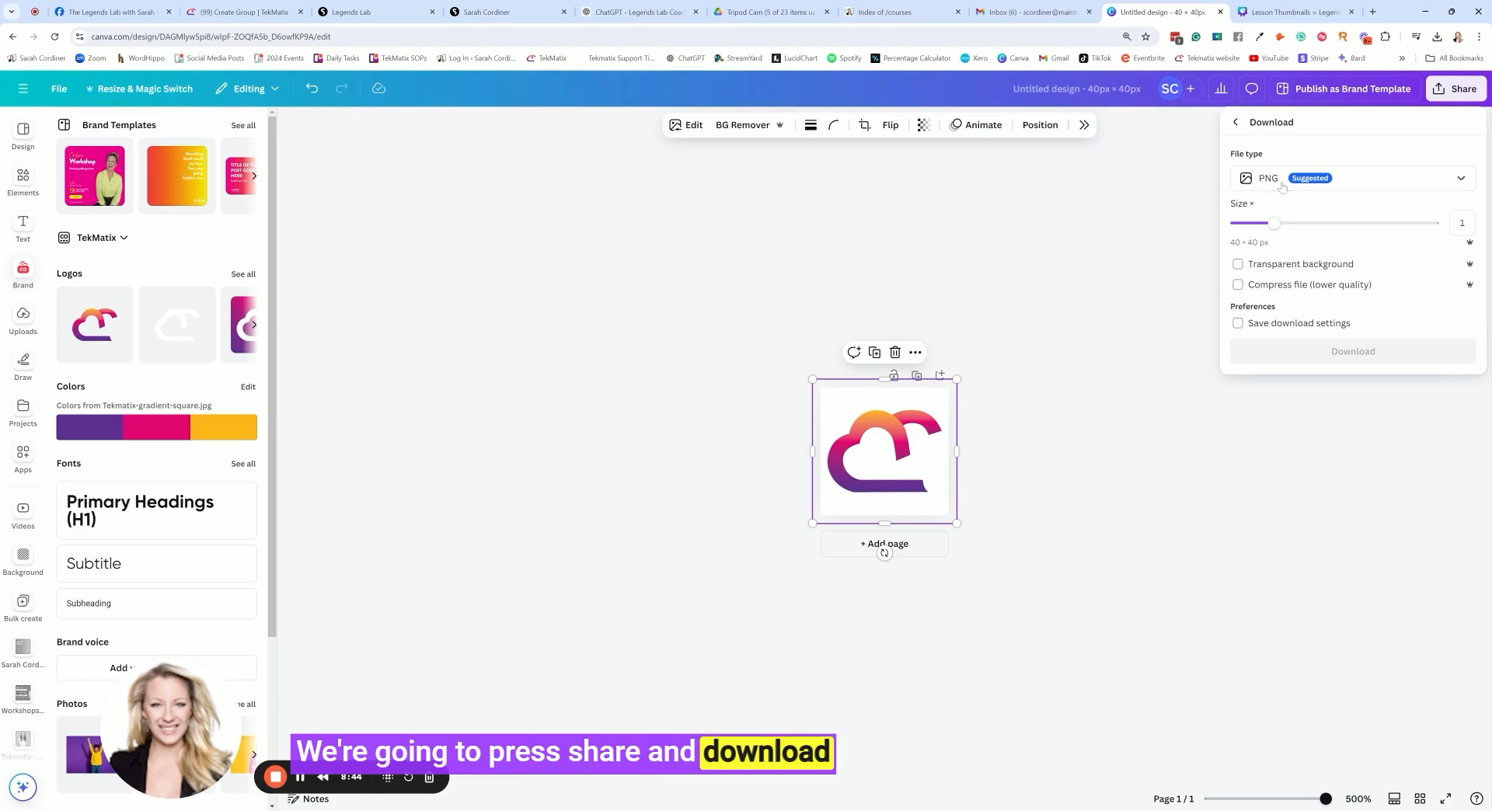
left_click(1237, 266)
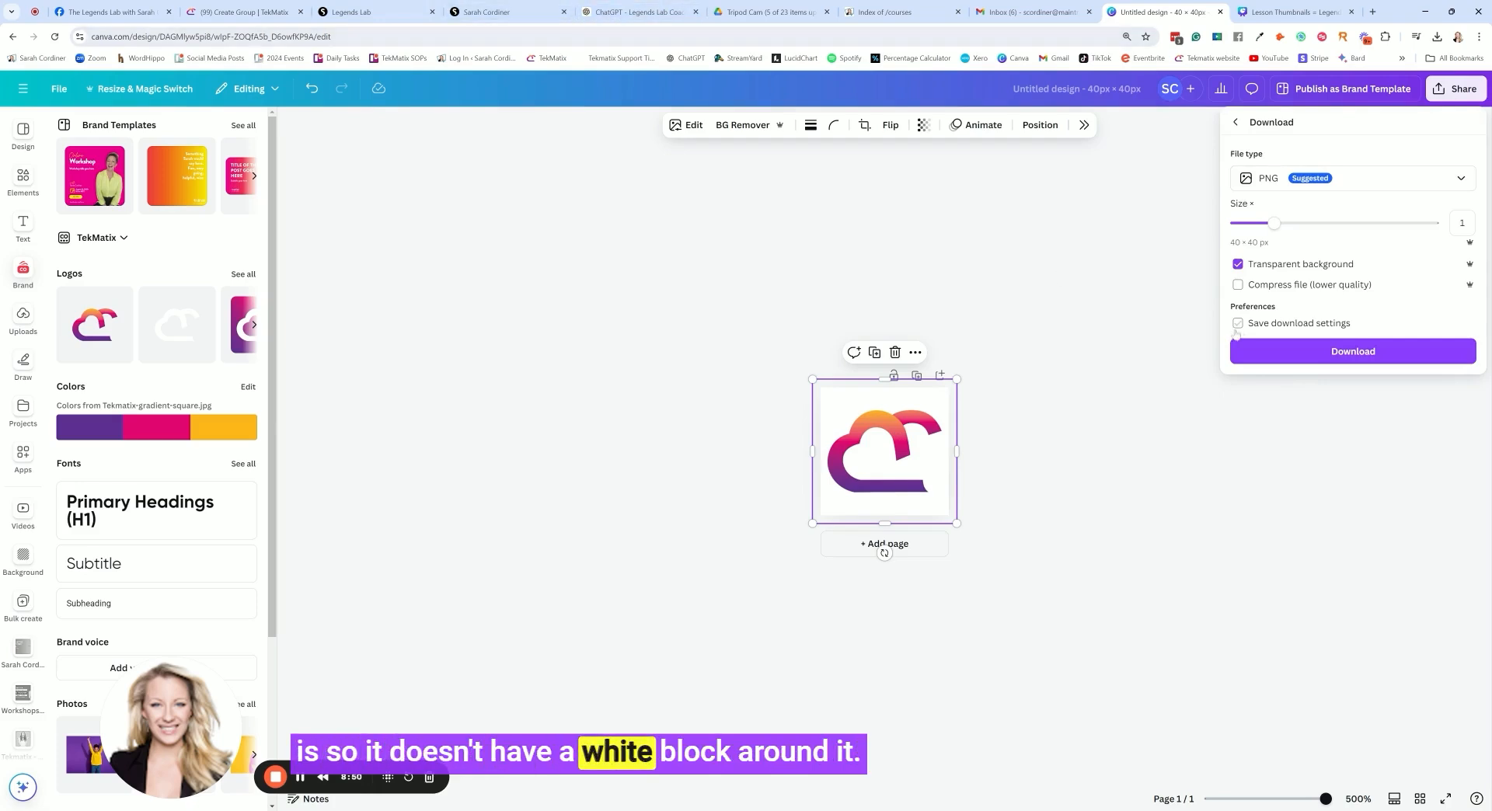
left_click(1328, 352)
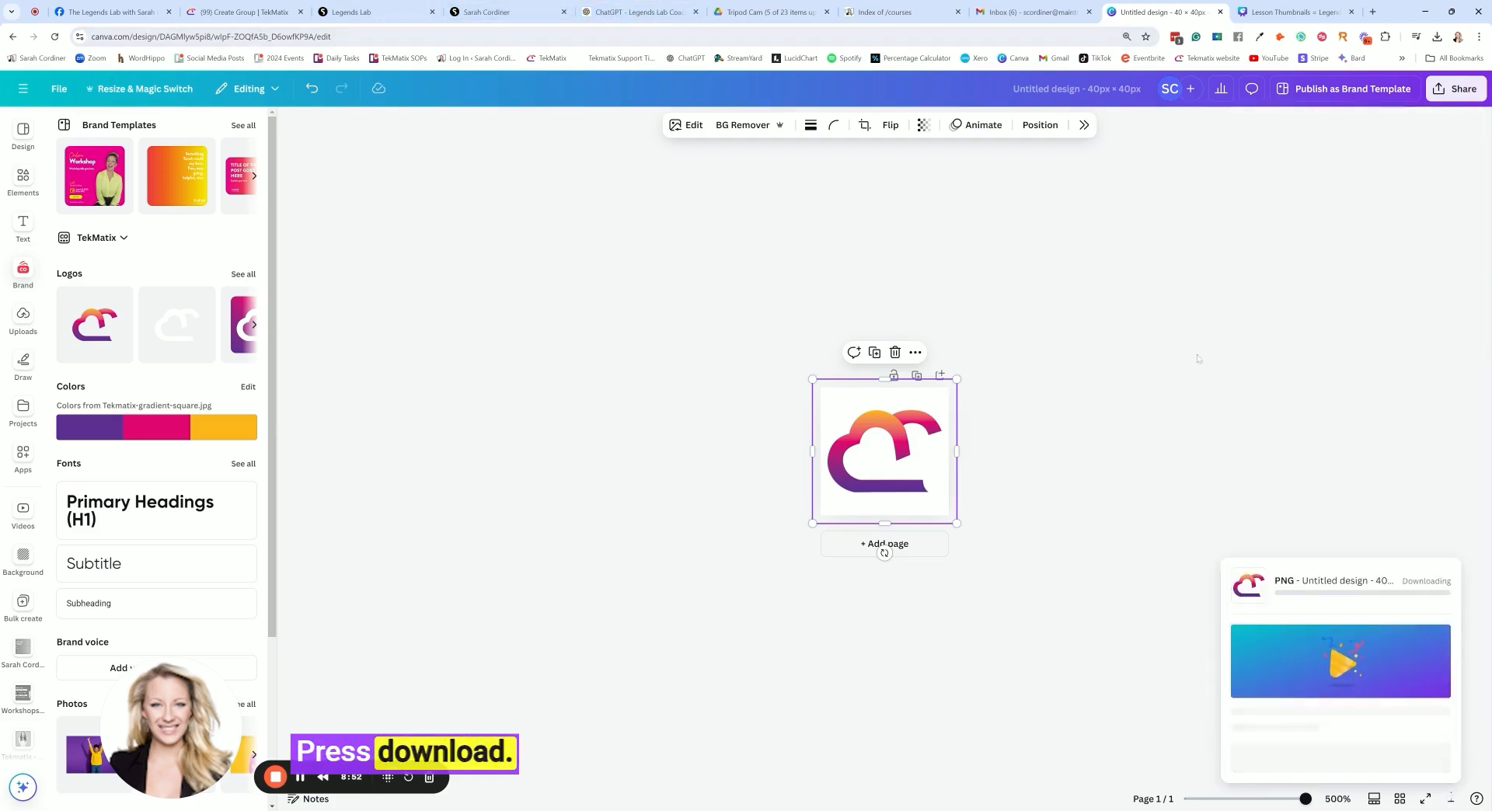
Return to the TekMatix group form, upload the cloud PNG as the favicon, and review the cover image and logo requirements
left_click(241, 11)
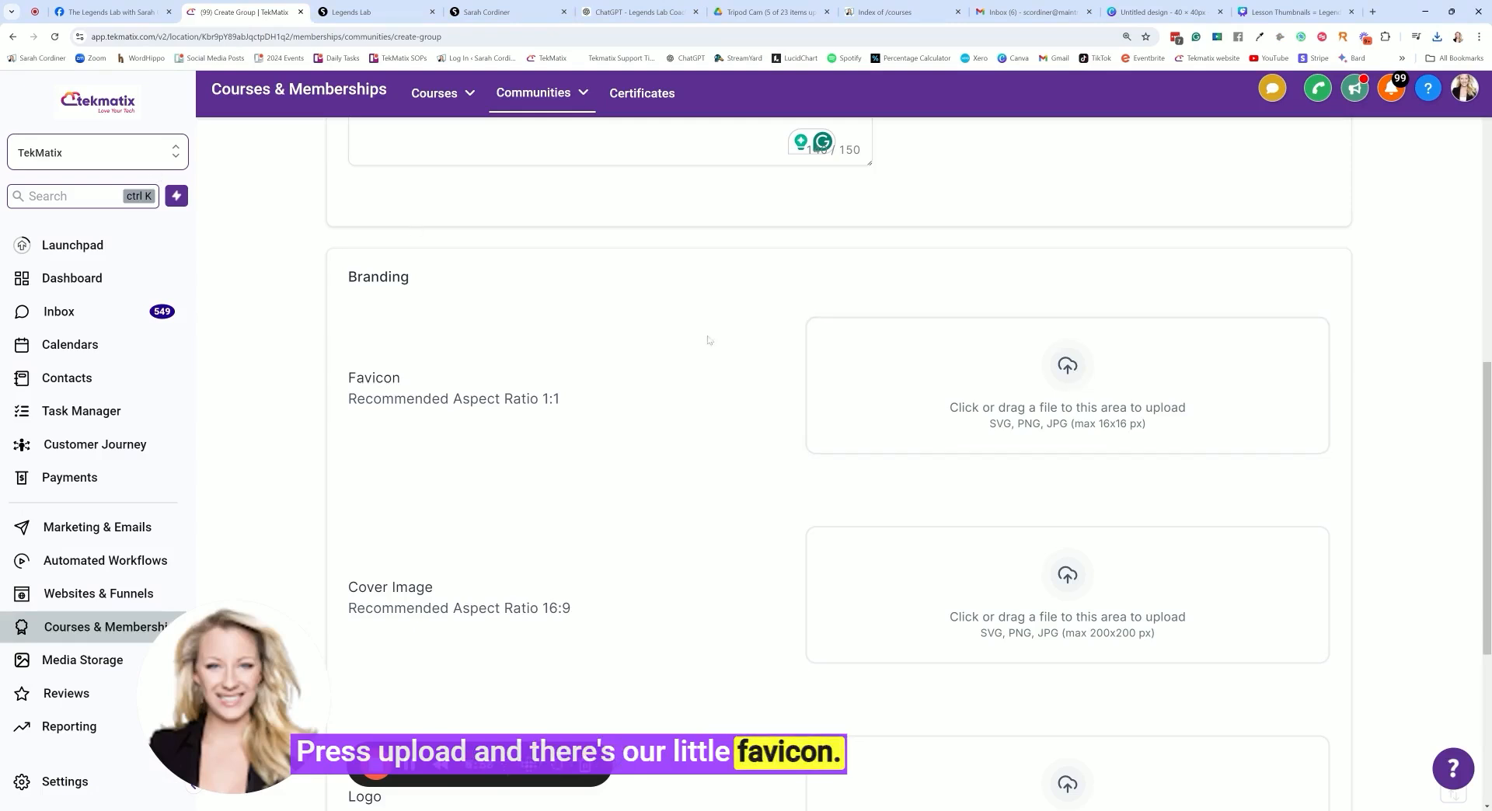
scroll(483, 386, "down", 3)
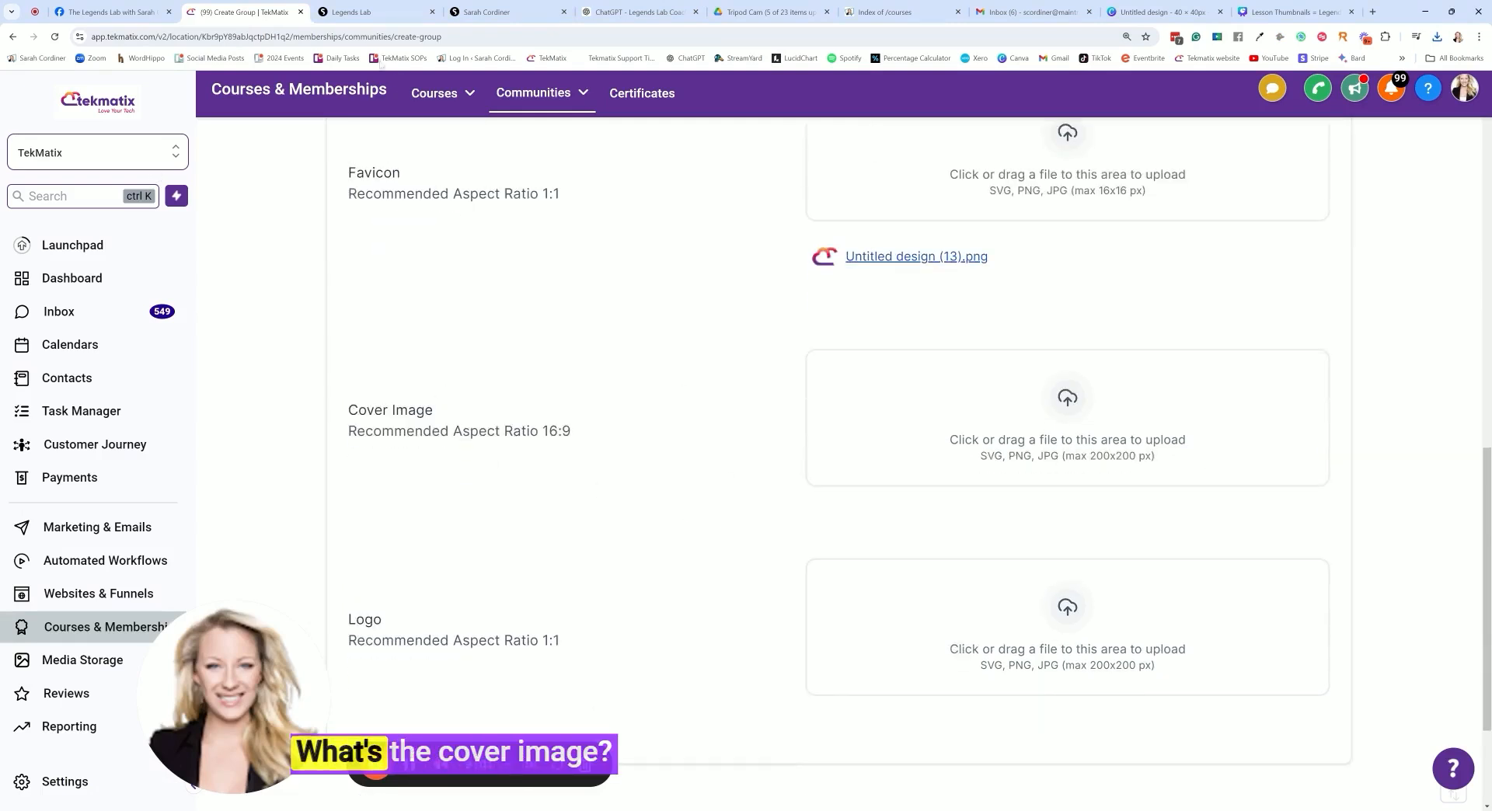
scroll(491, 579, "down", 1)
scroll(491, 579, "down", 2)
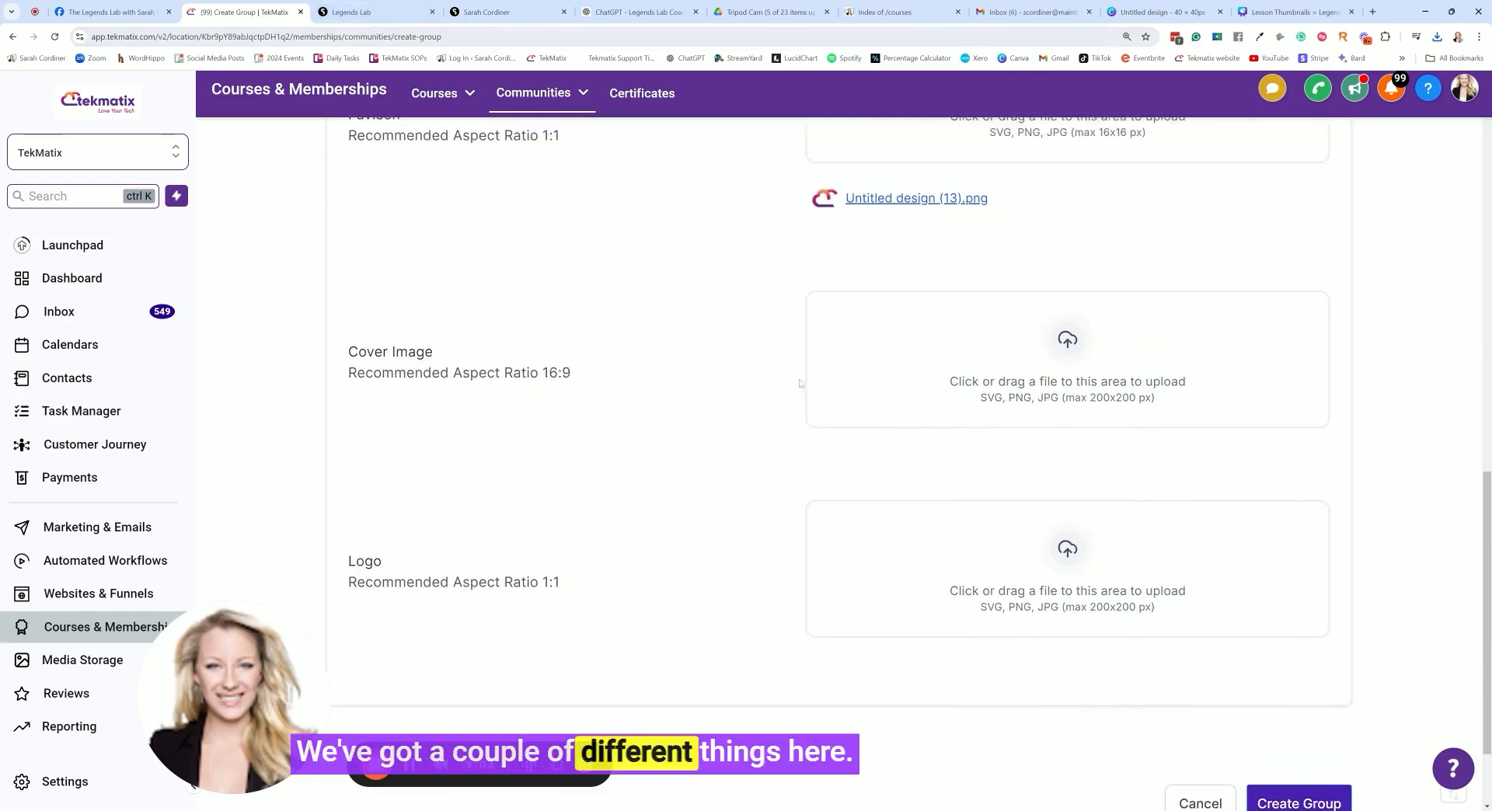
scroll(524, 482, "up", 1)
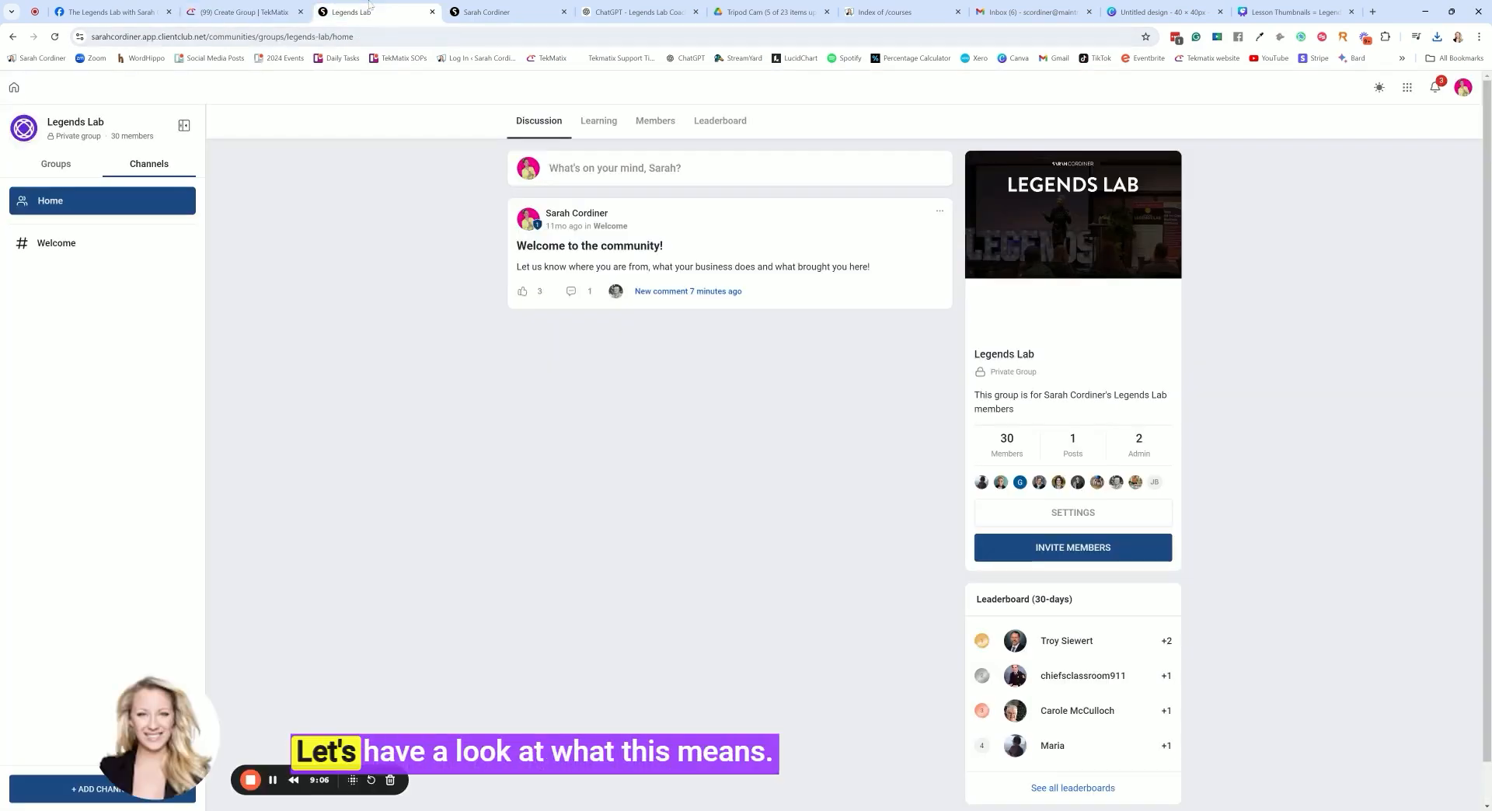
Check where the logo and the cover image appear in the existing Legends Lab community and on its home page
left_click(351, 11)
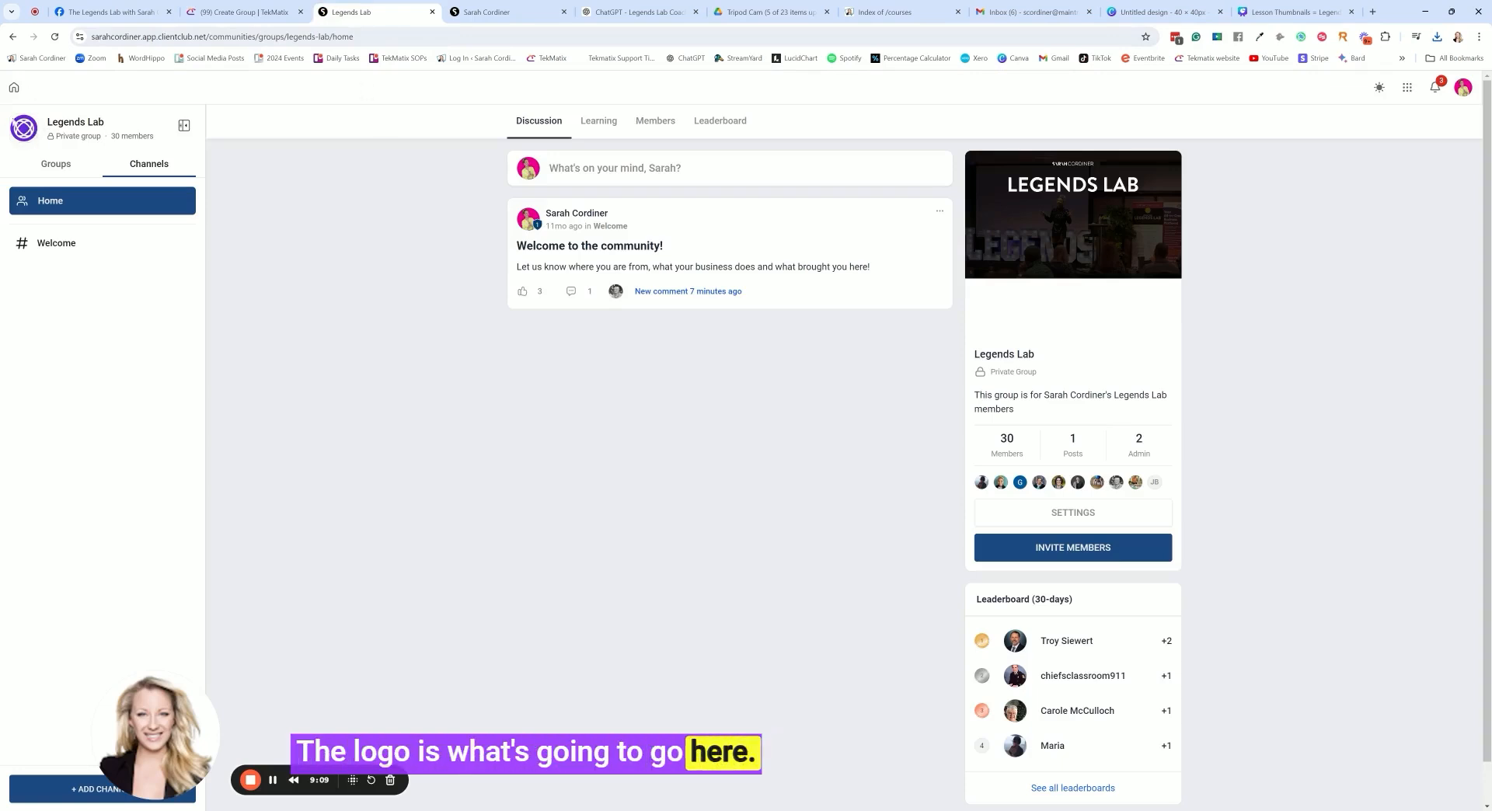
left_click(485, 12)
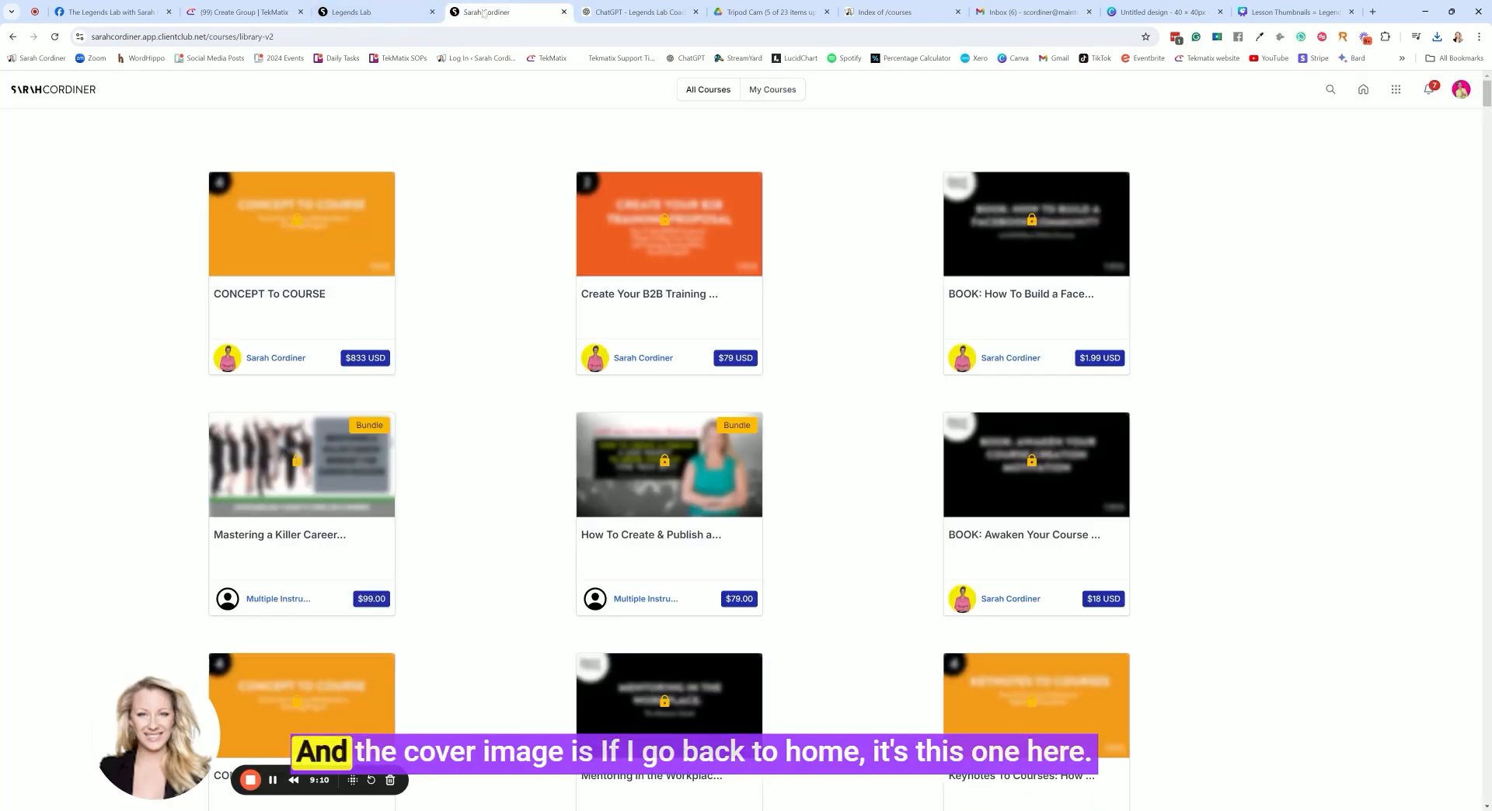
left_click(373, 11)
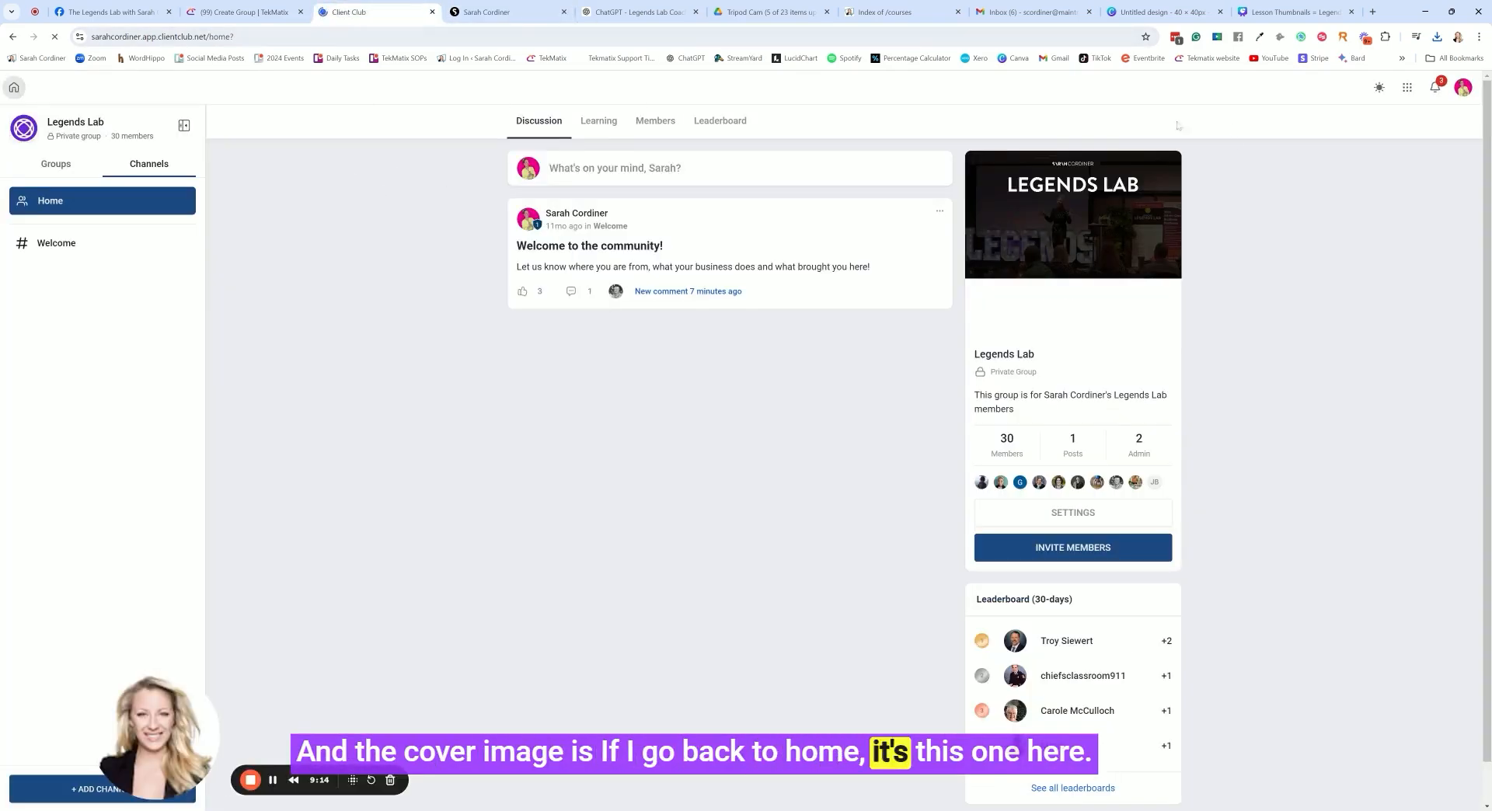
left_click(14, 87)
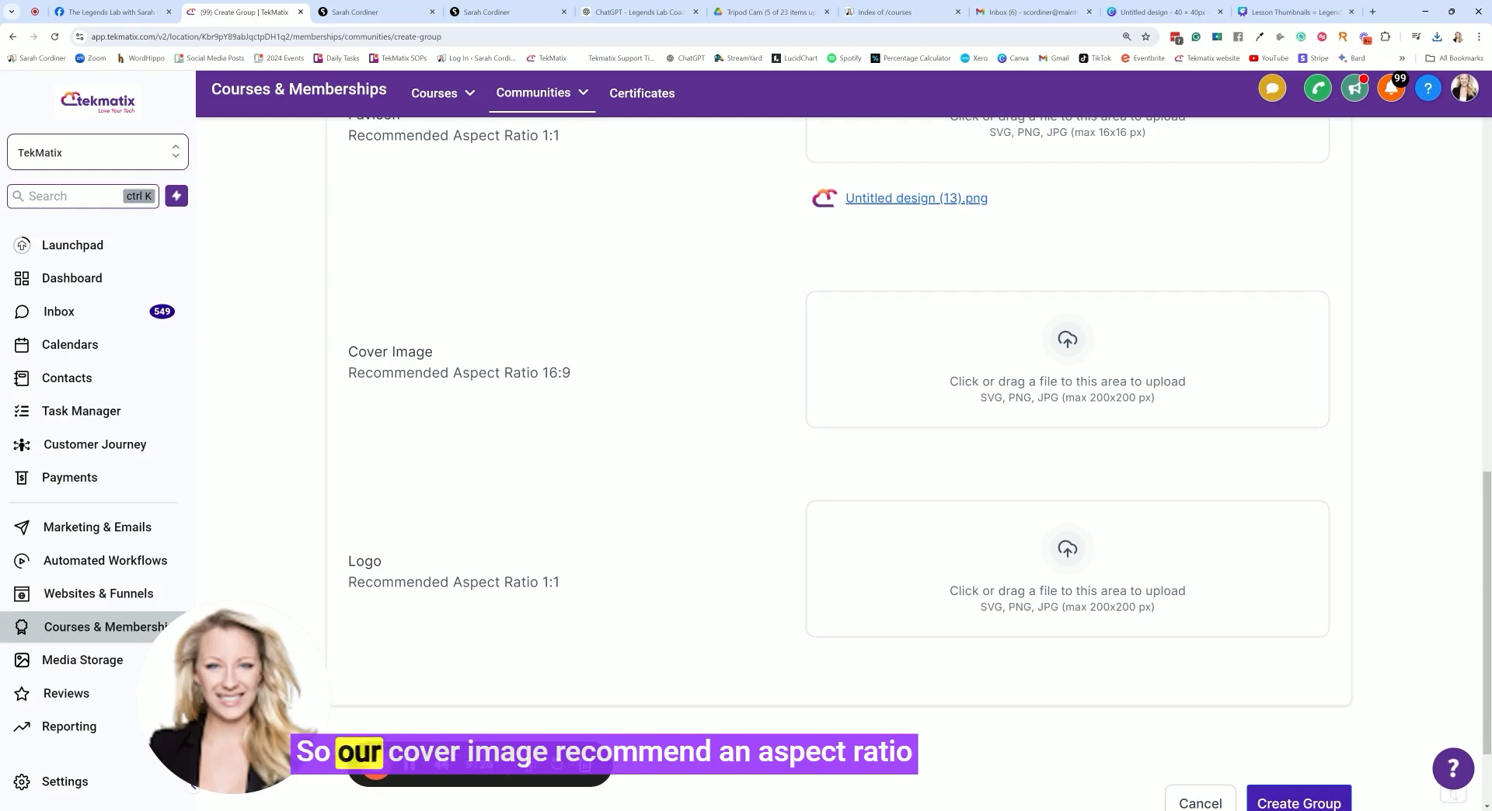
scroll(909, 466, "up", 1)
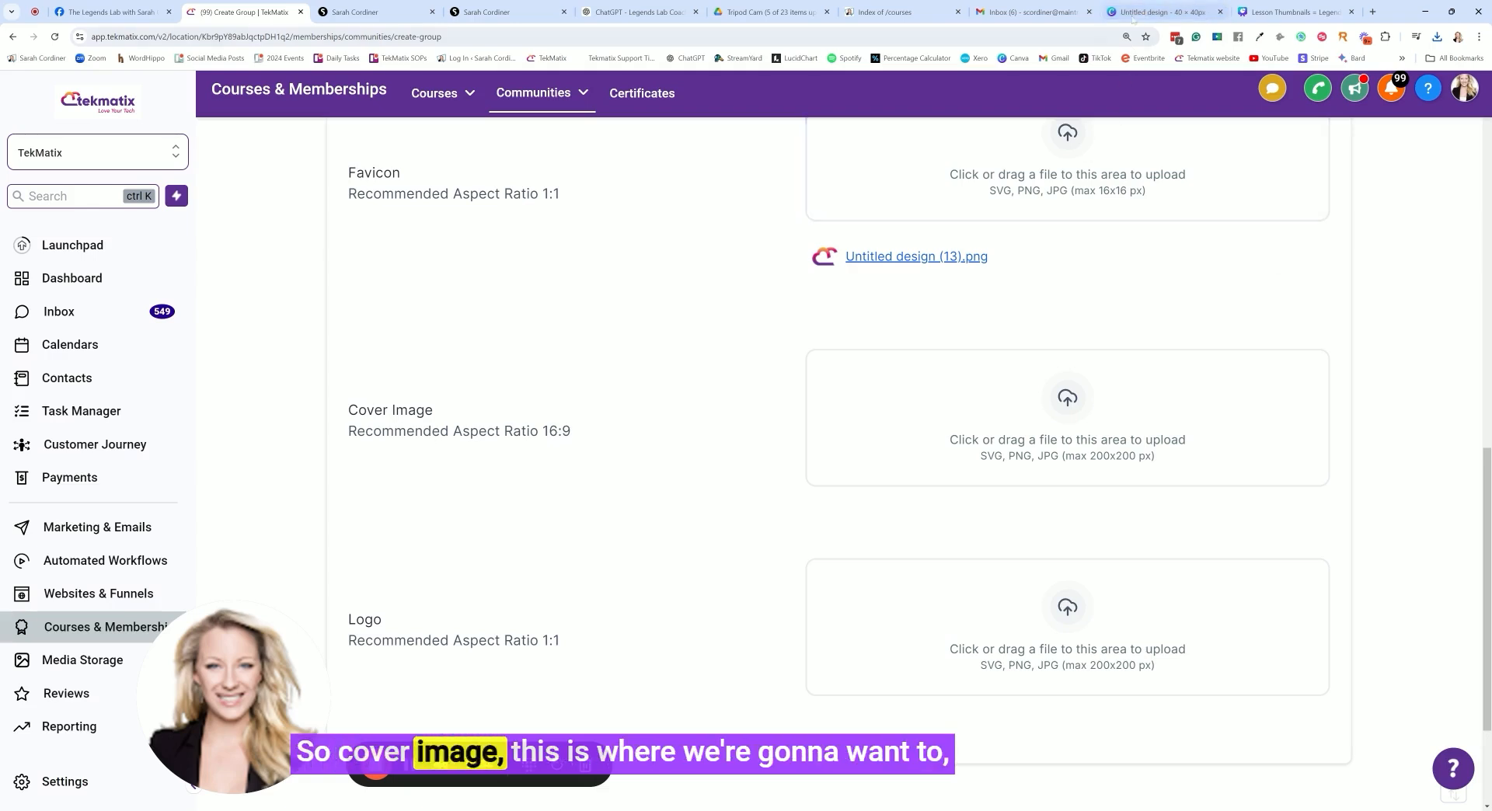
Switch to Canva and create a new custom-size design of 200 × 200 px for the cover image
left_click(1162, 12)
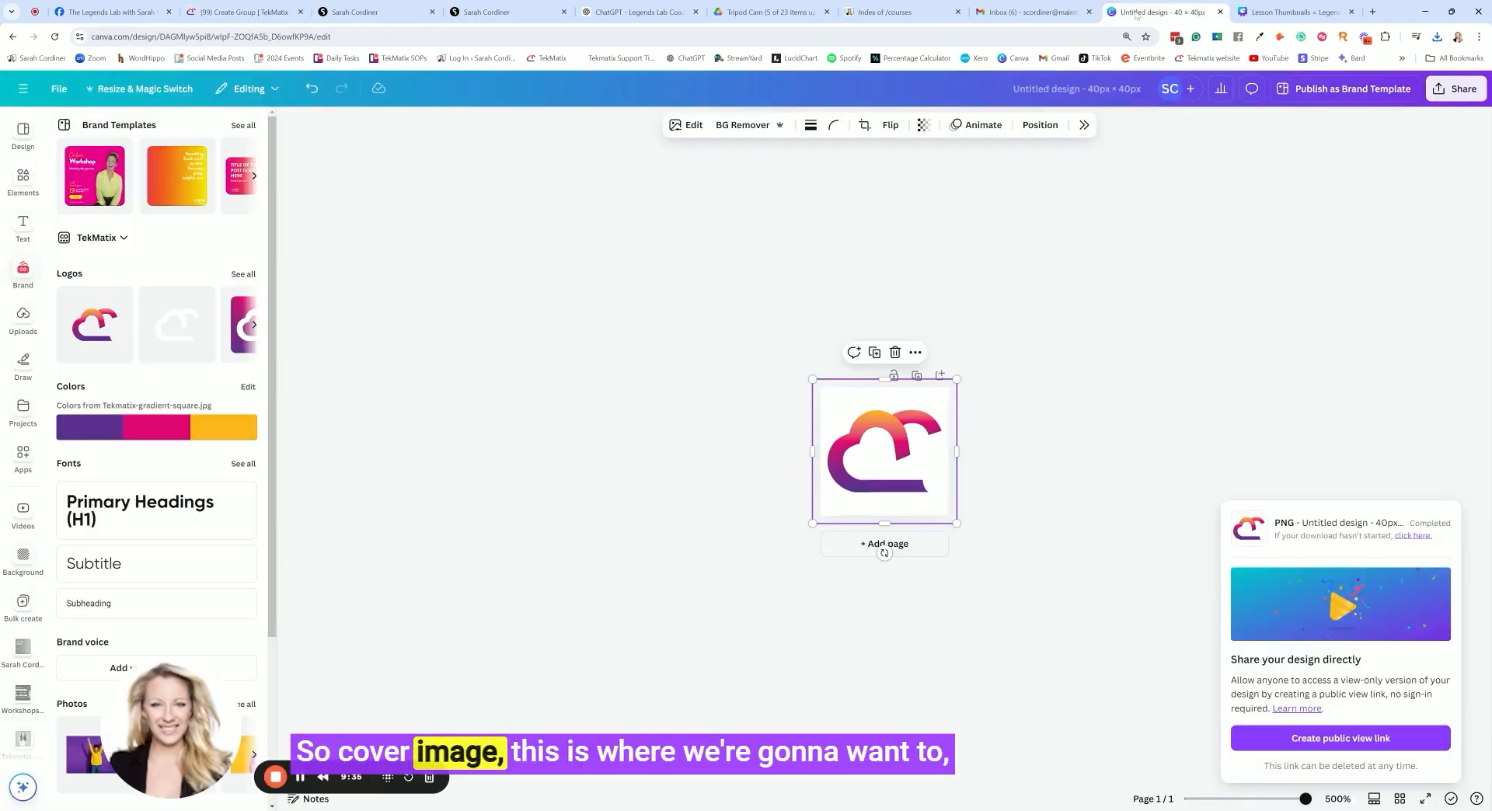
left_click(25, 89)
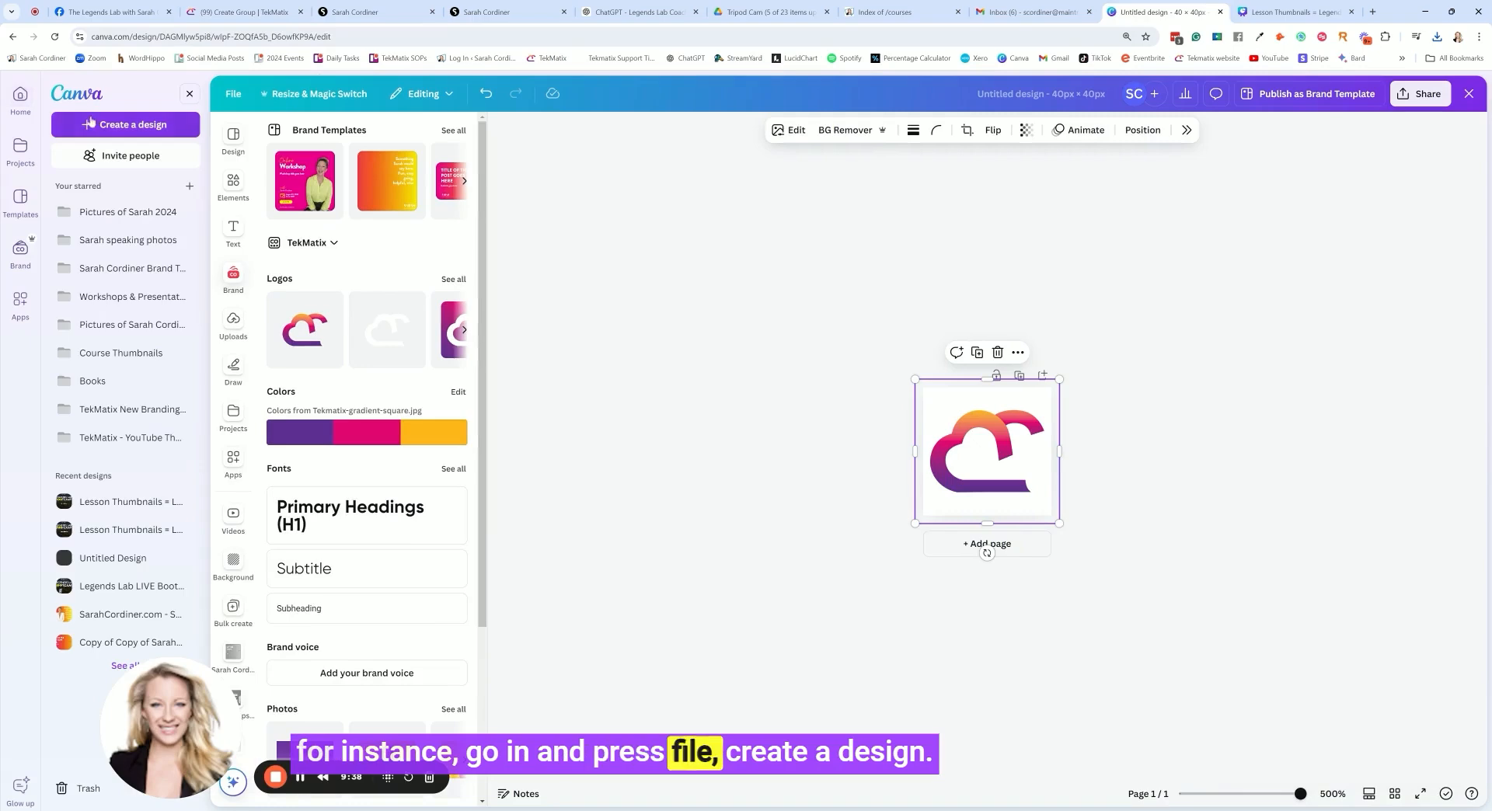
left_click(108, 127)
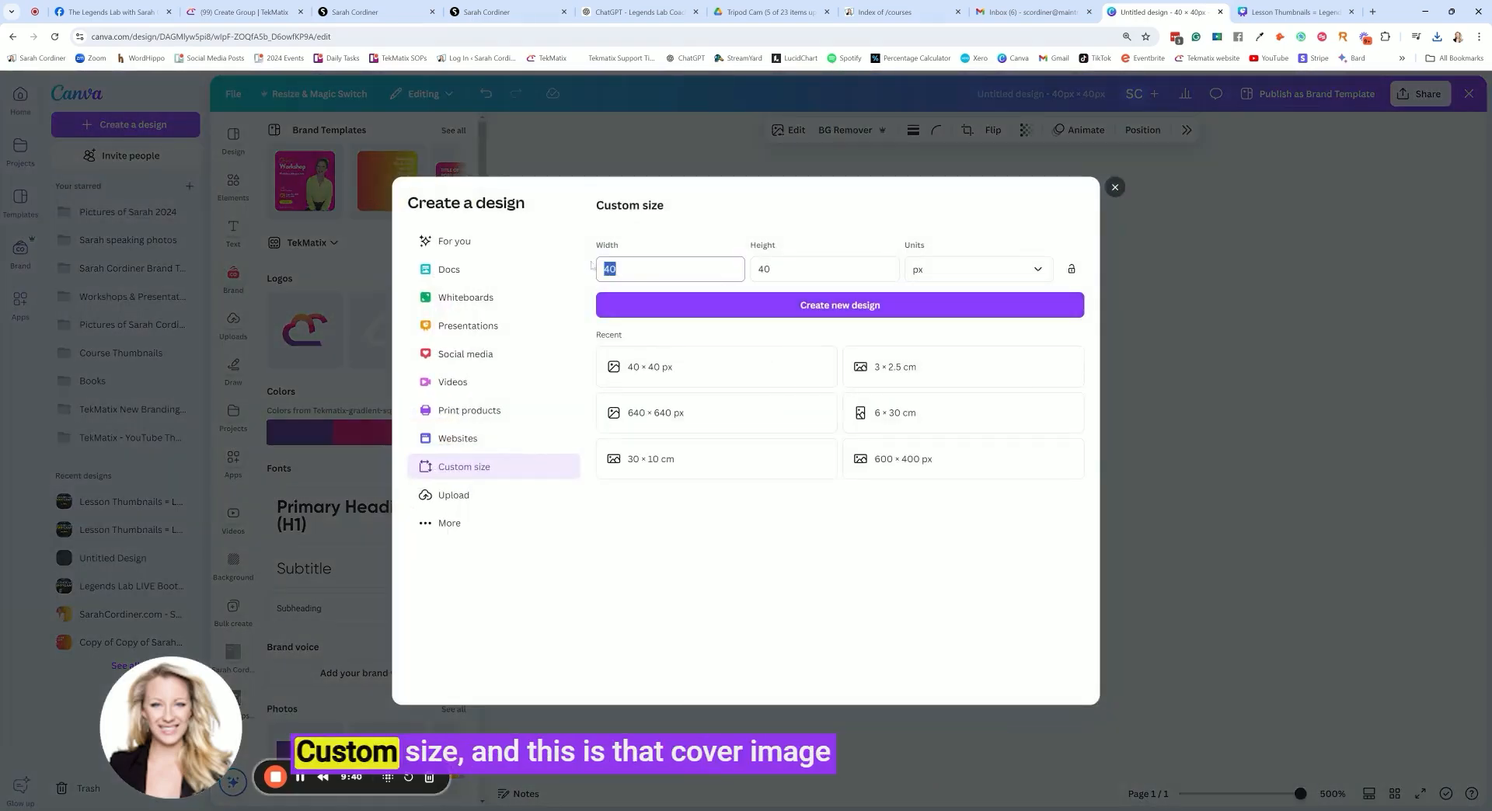
key("BackSpace")
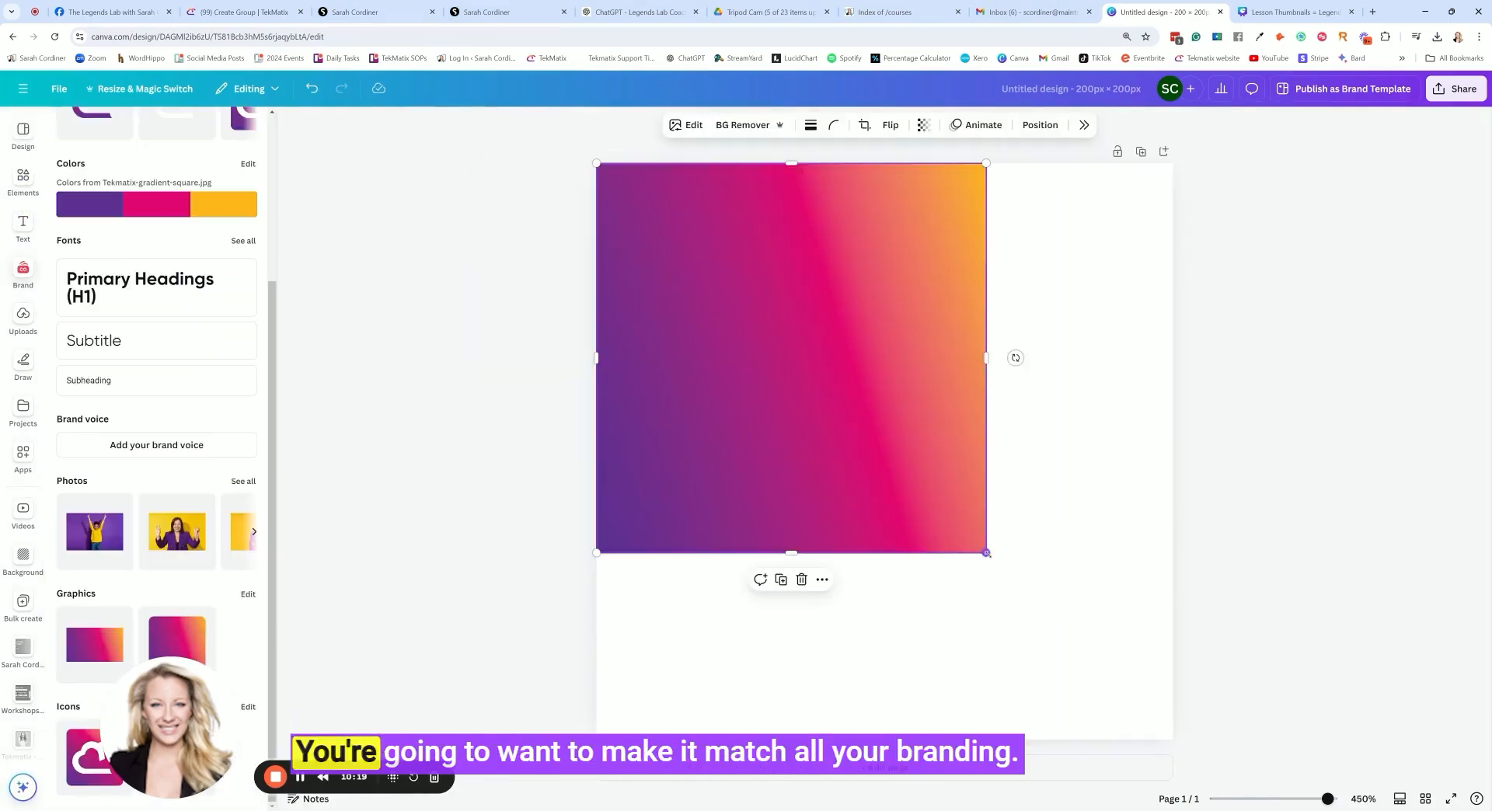
Fill the page with the TekMatix gradient image and place the white landscape TekMatix logo at nearly full width across the upper half
left_click_drag(986, 552, 1173, 739)
scroll(222, 237, "up", 3)
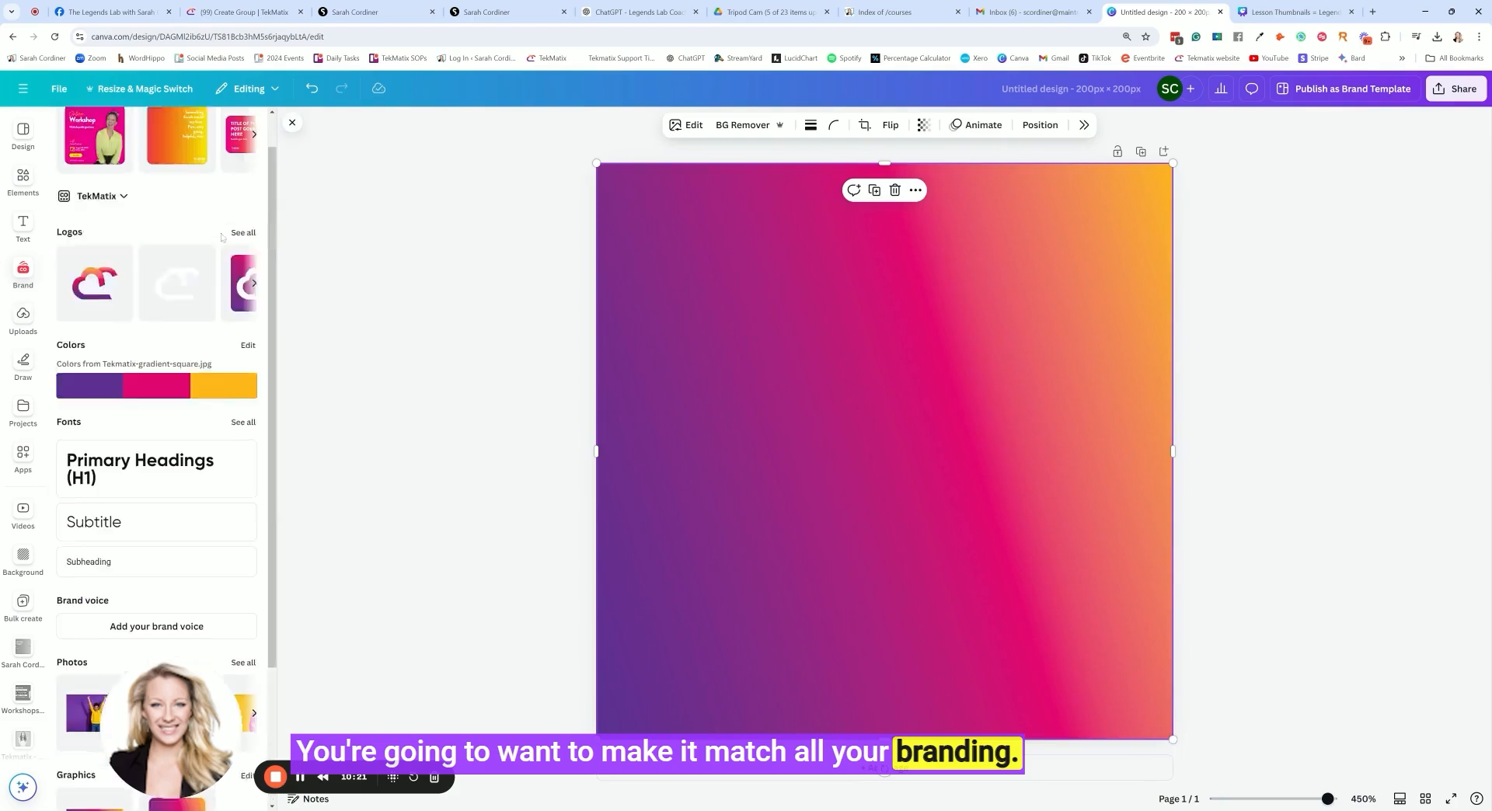
left_click(243, 233)
scroll(187, 386, "down", 1)
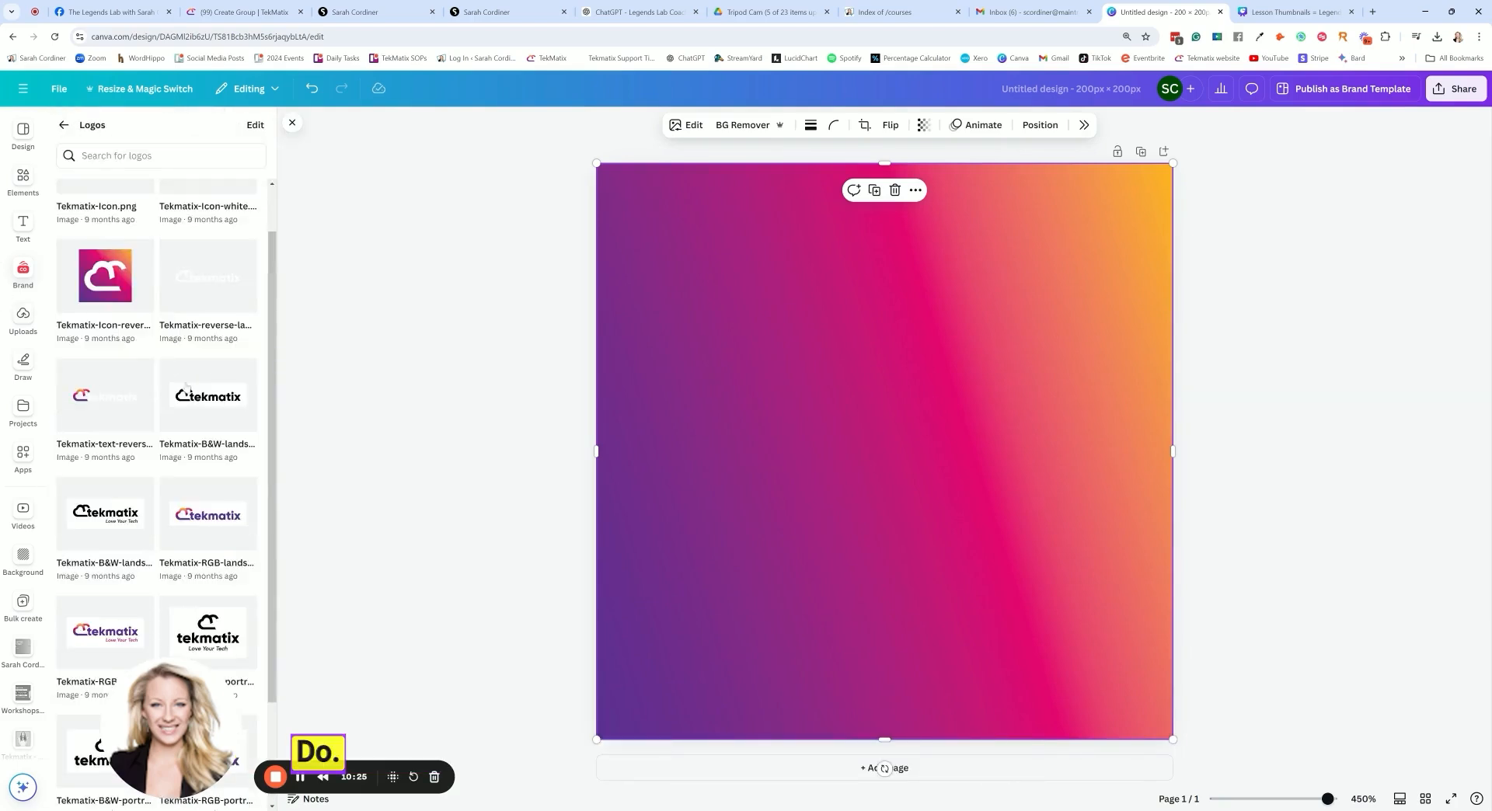
left_click(209, 280)
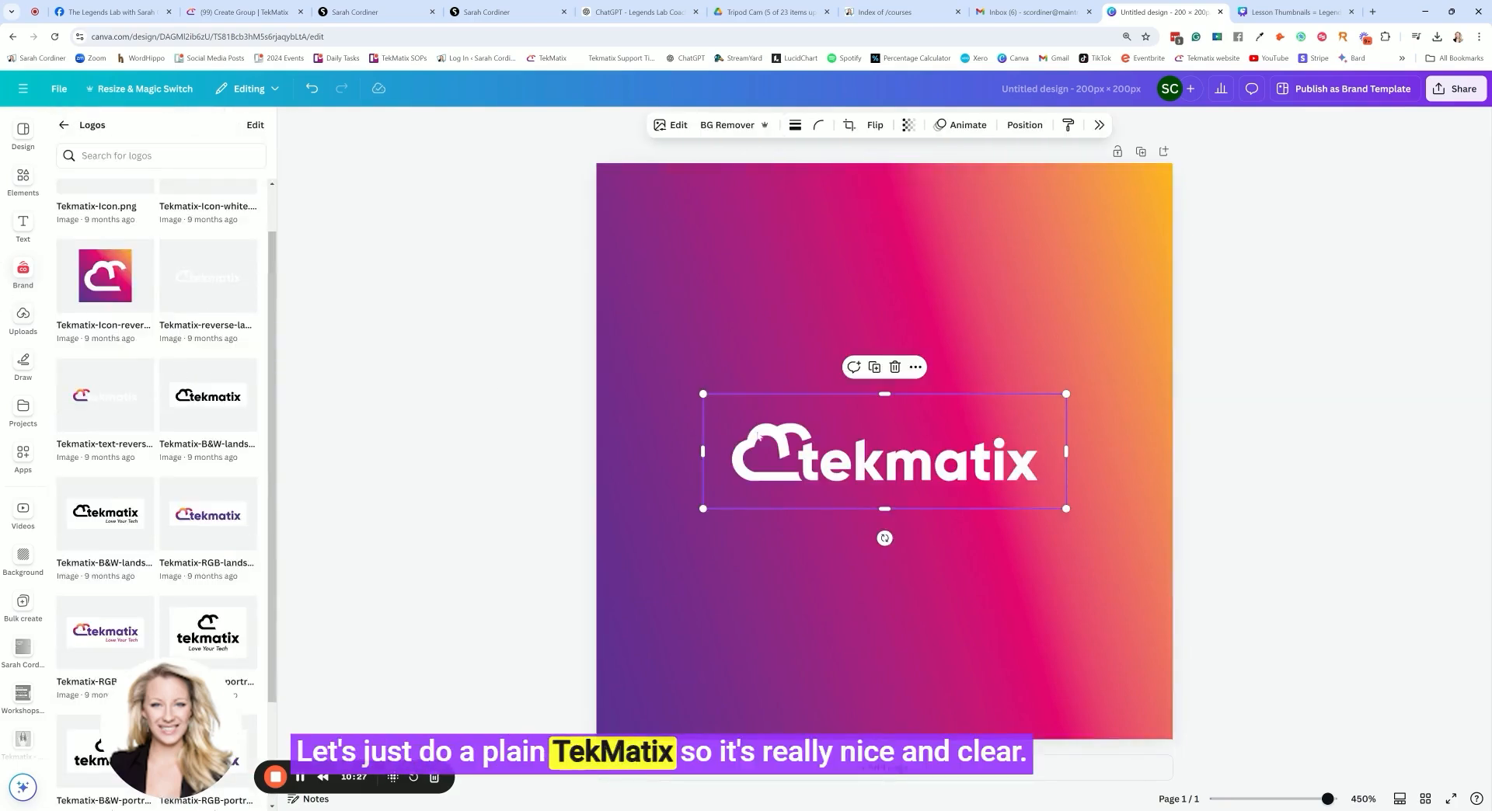
left_click_drag(680, 388, 578, 323)
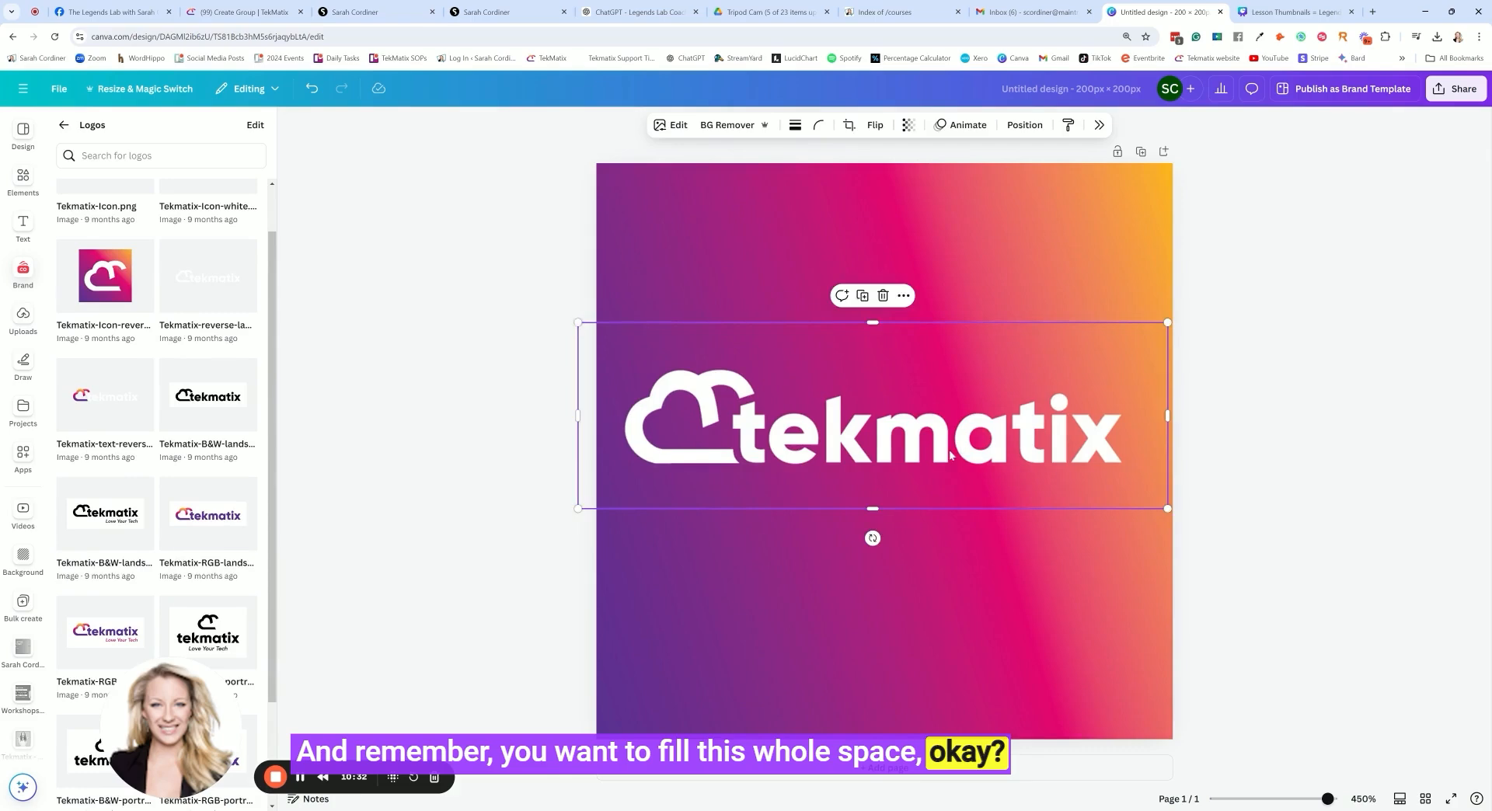
left_click_drag(949, 455, 955, 339)
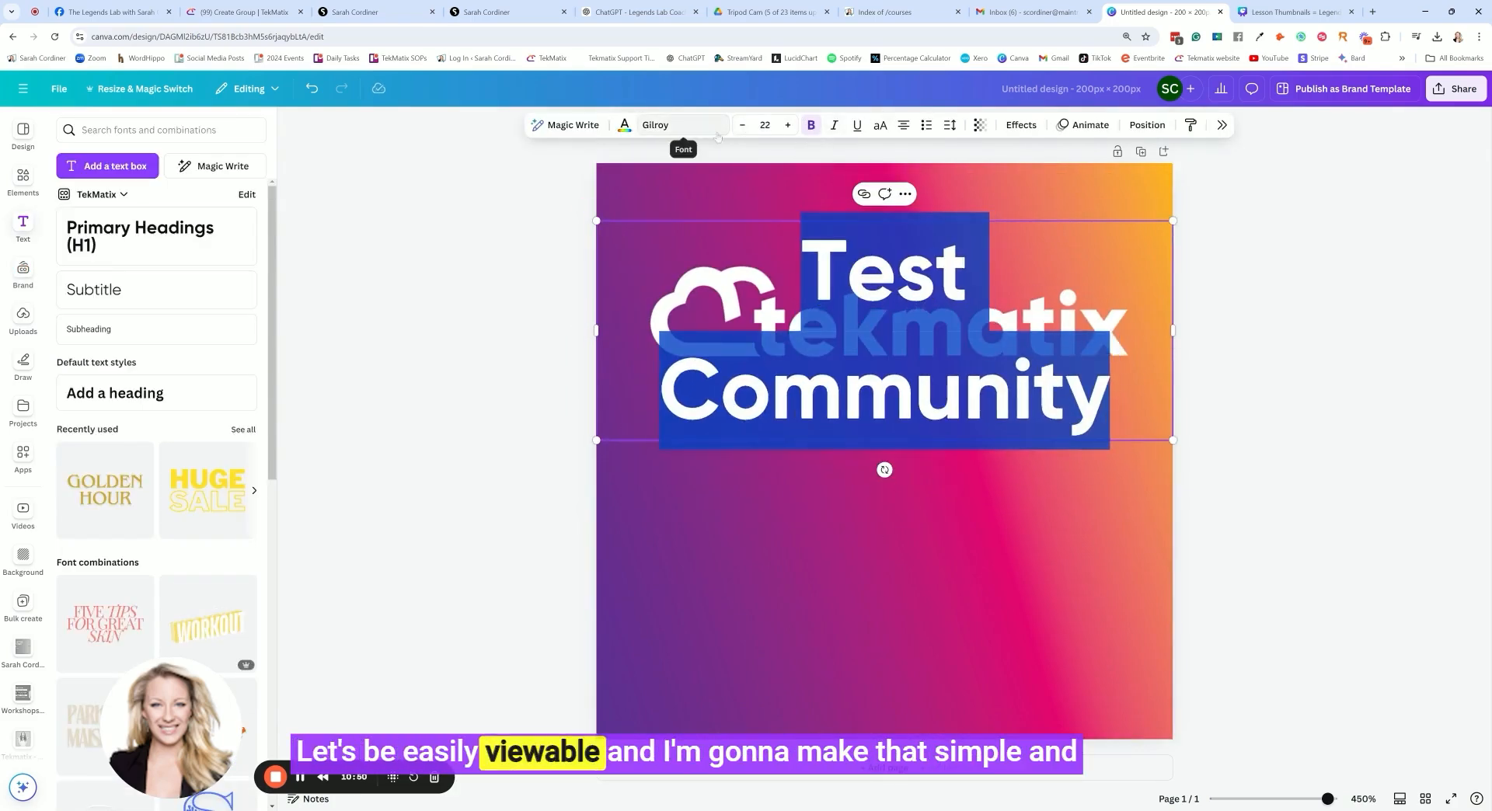
Add a bold white Gilroy heading reading "Test Community" and place it below the logo
left_click(626, 127)
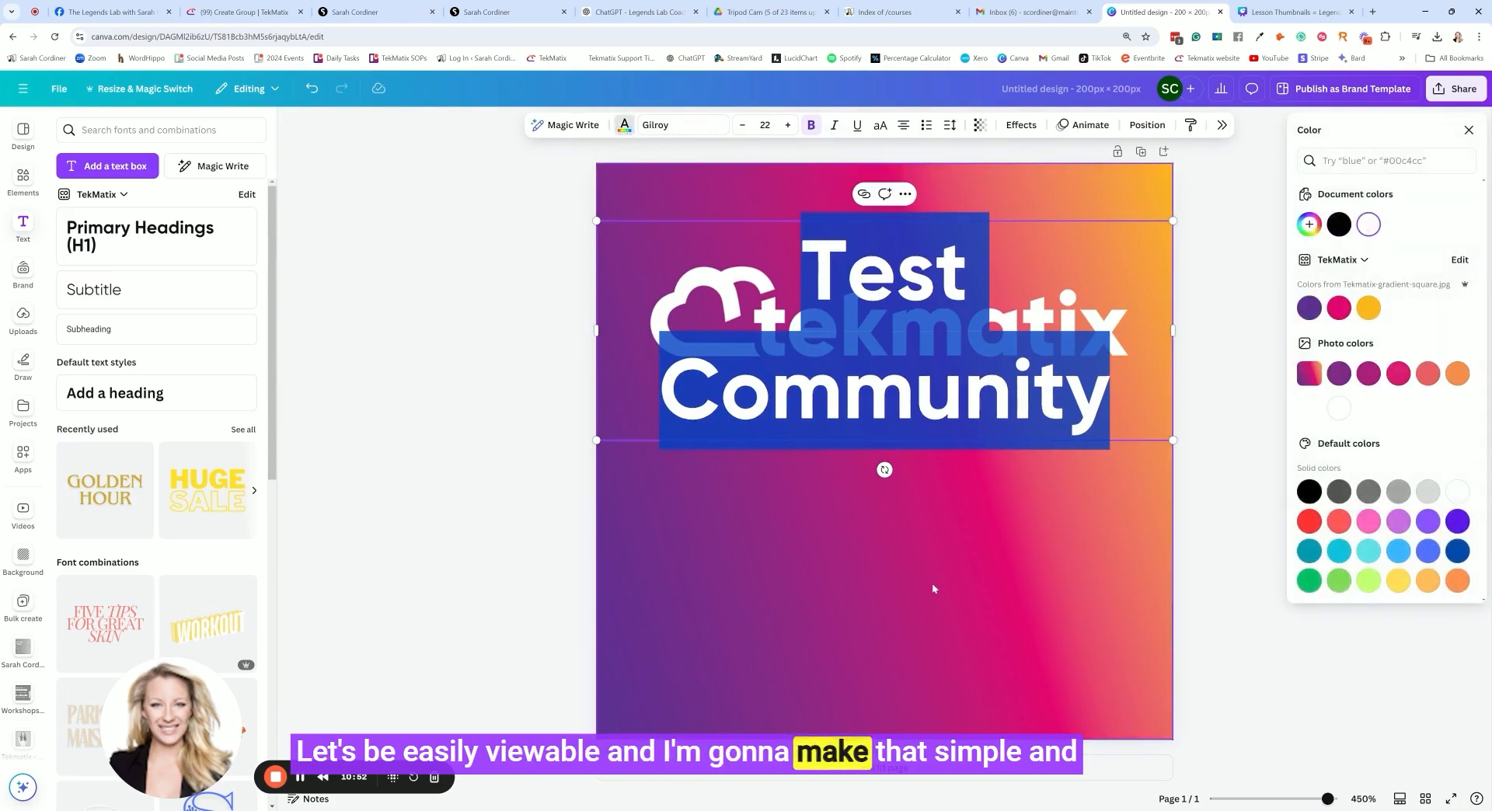
left_click(947, 361)
left_click_drag(947, 361, 942, 513)
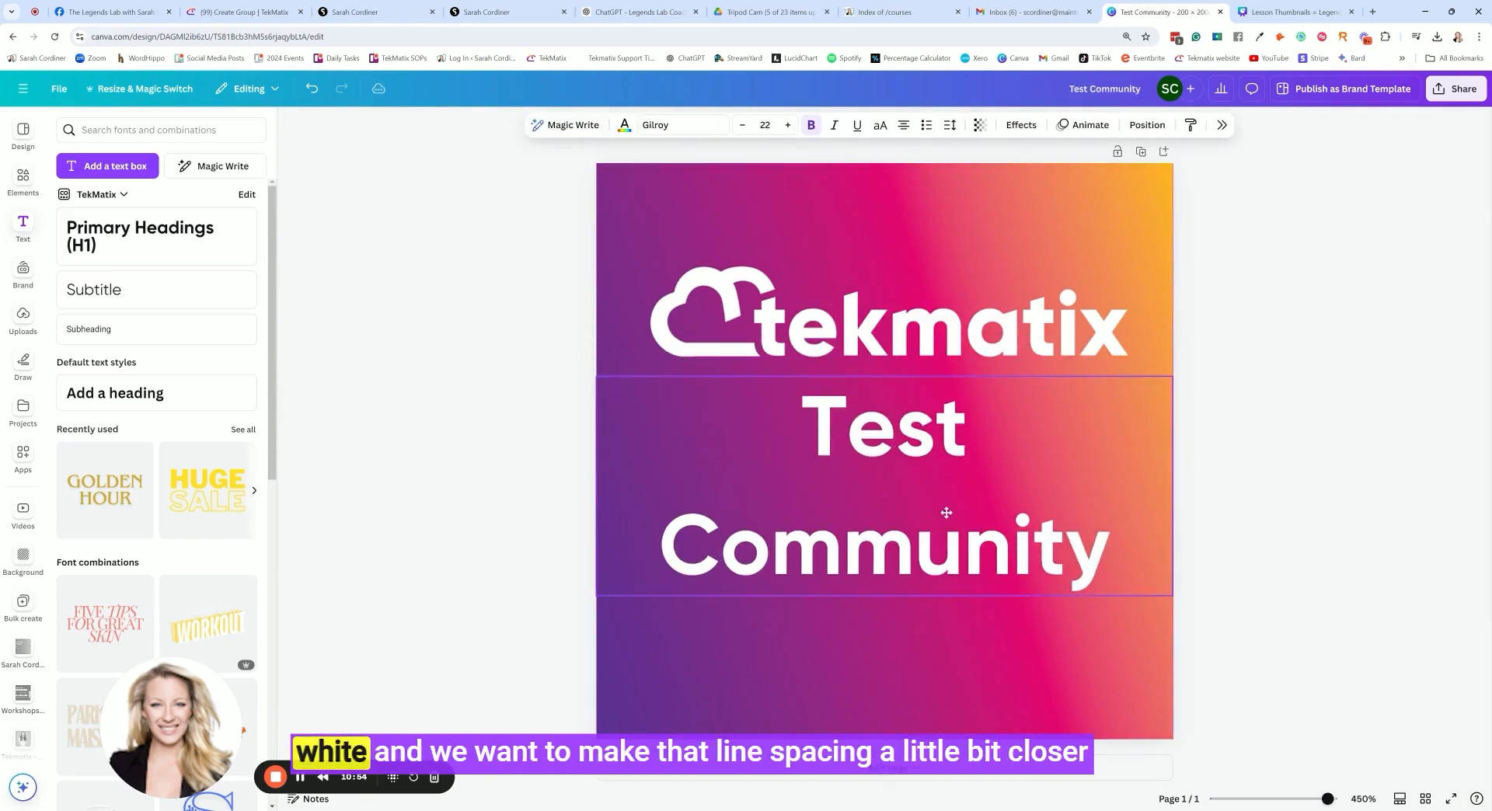
Tighten the line spacing of the "Test Community" heading and reposition it just under the logo
left_click(948, 125)
left_click_drag(917, 224, 894, 223)
left_click(891, 491)
left_click_drag(891, 491, 842, 524)
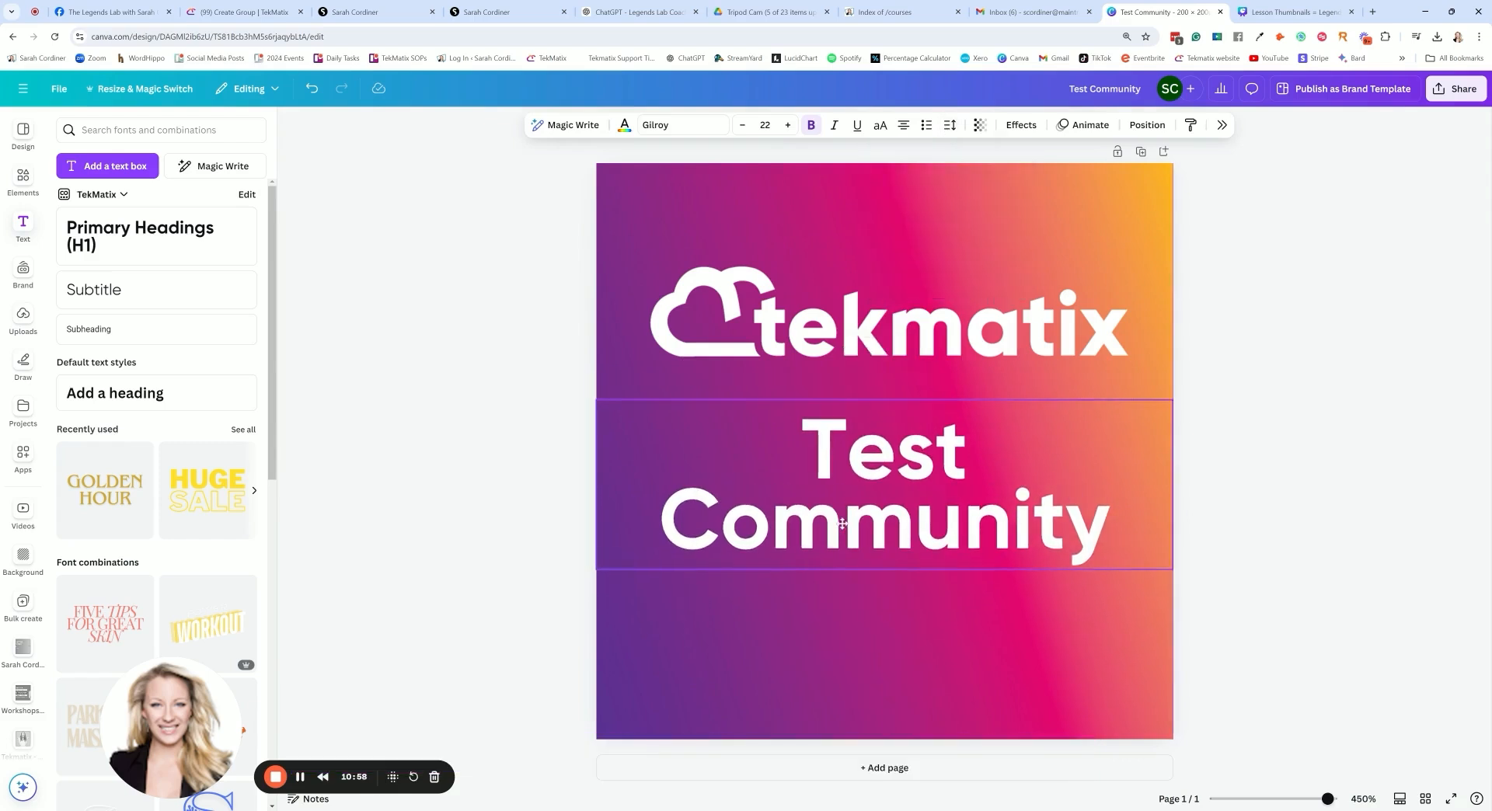
left_click(1317, 452)
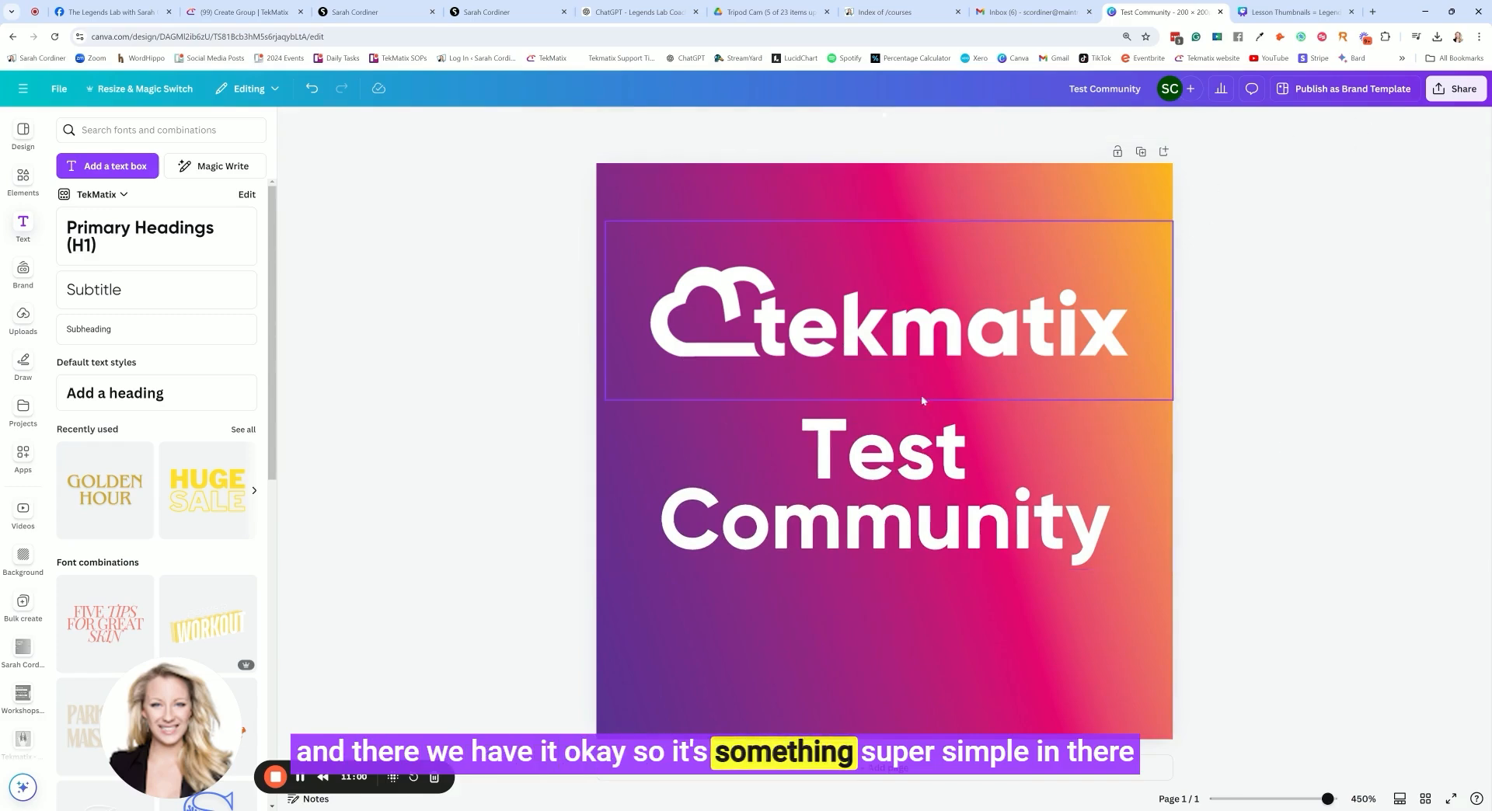
Shrink the "Test Community" heading to font size 18.1 and centre it below the logo
left_click(864, 503)
left_click_drag(593, 397, 696, 430)
left_click_drag(930, 502, 885, 498)
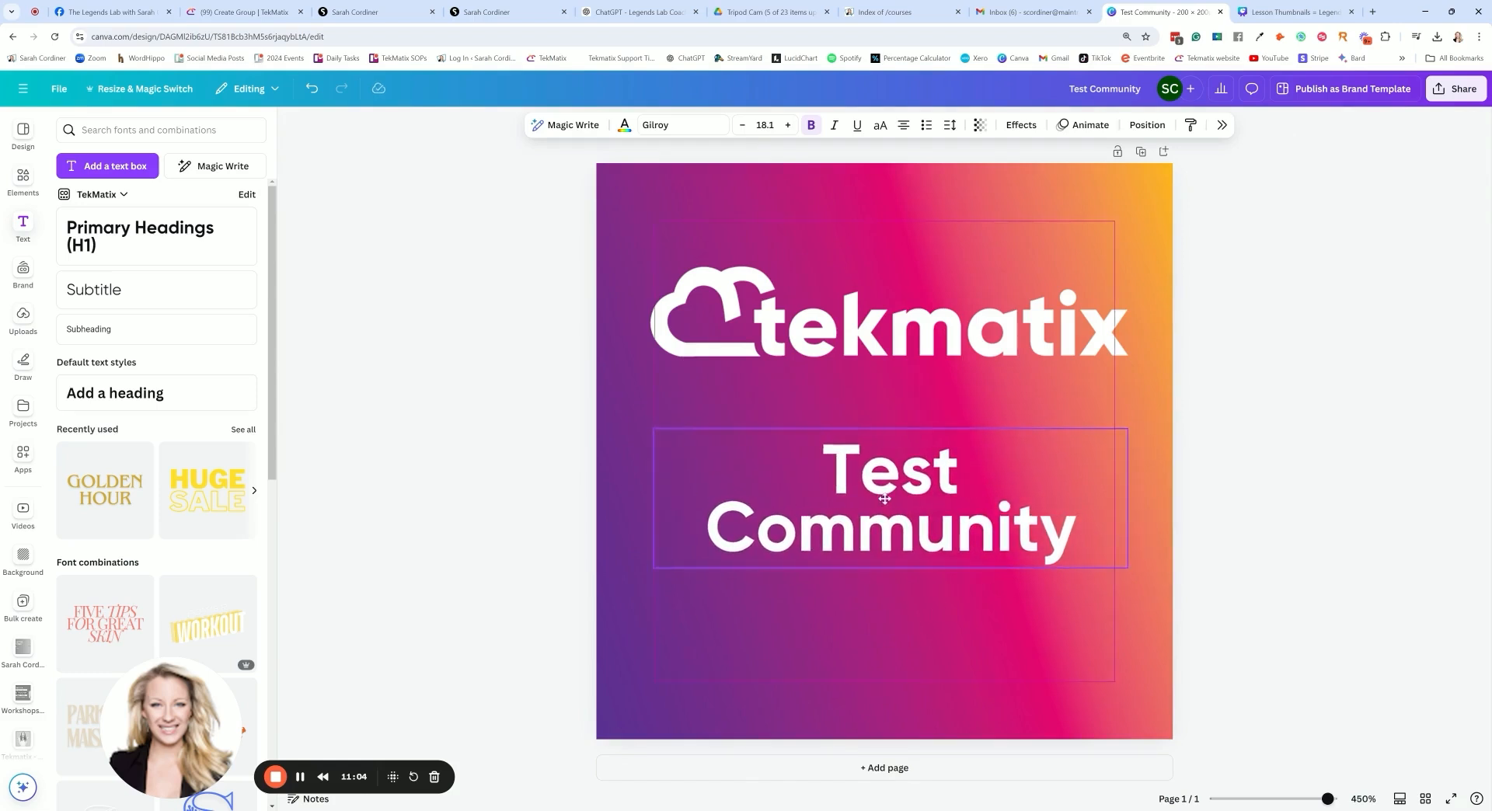
left_click(1315, 280)
Download the Test Community design as a PNG and try to upload it as the cover image in the TekMatix group form
left_click(1455, 89)
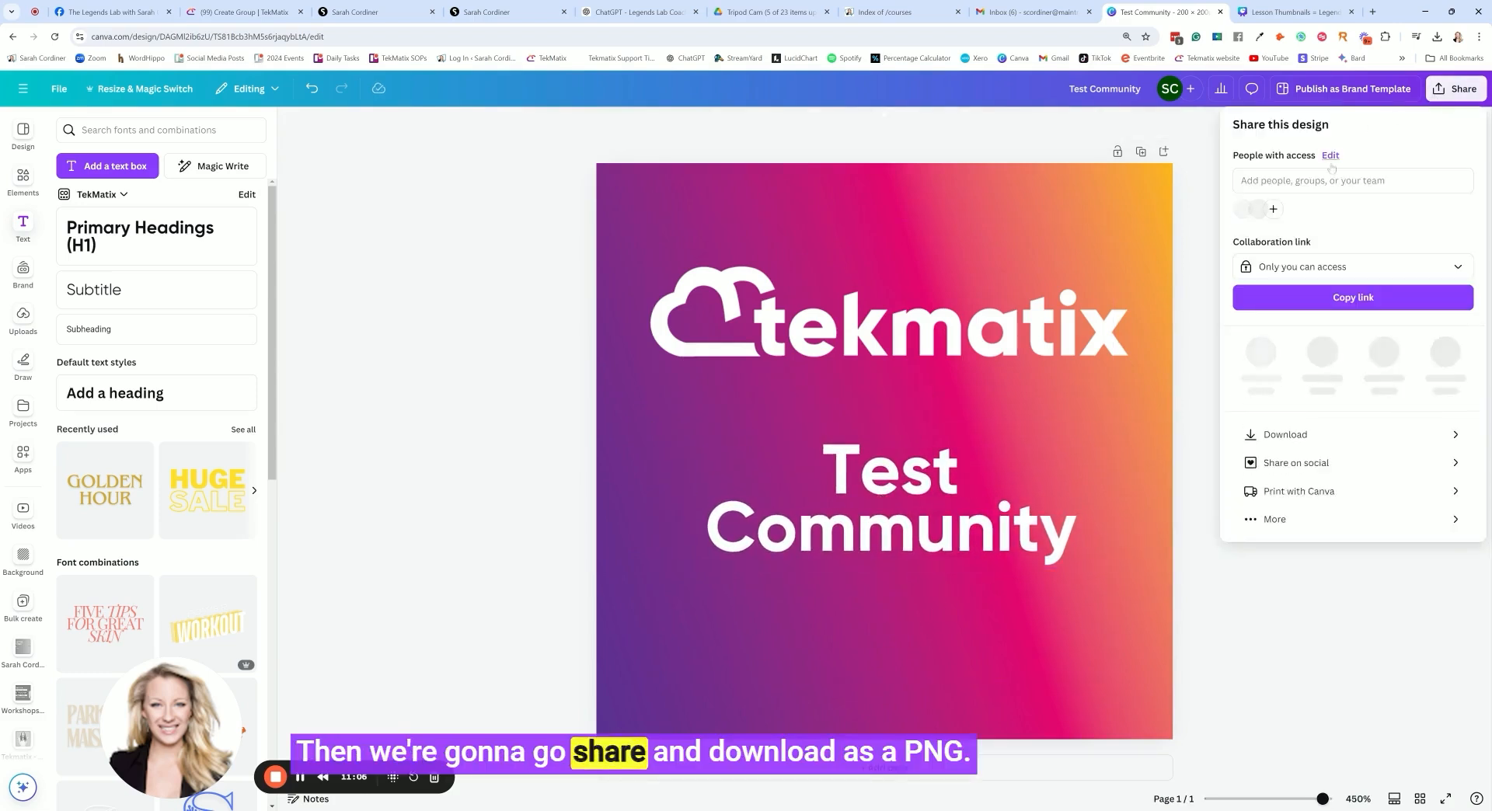
left_click(1257, 427)
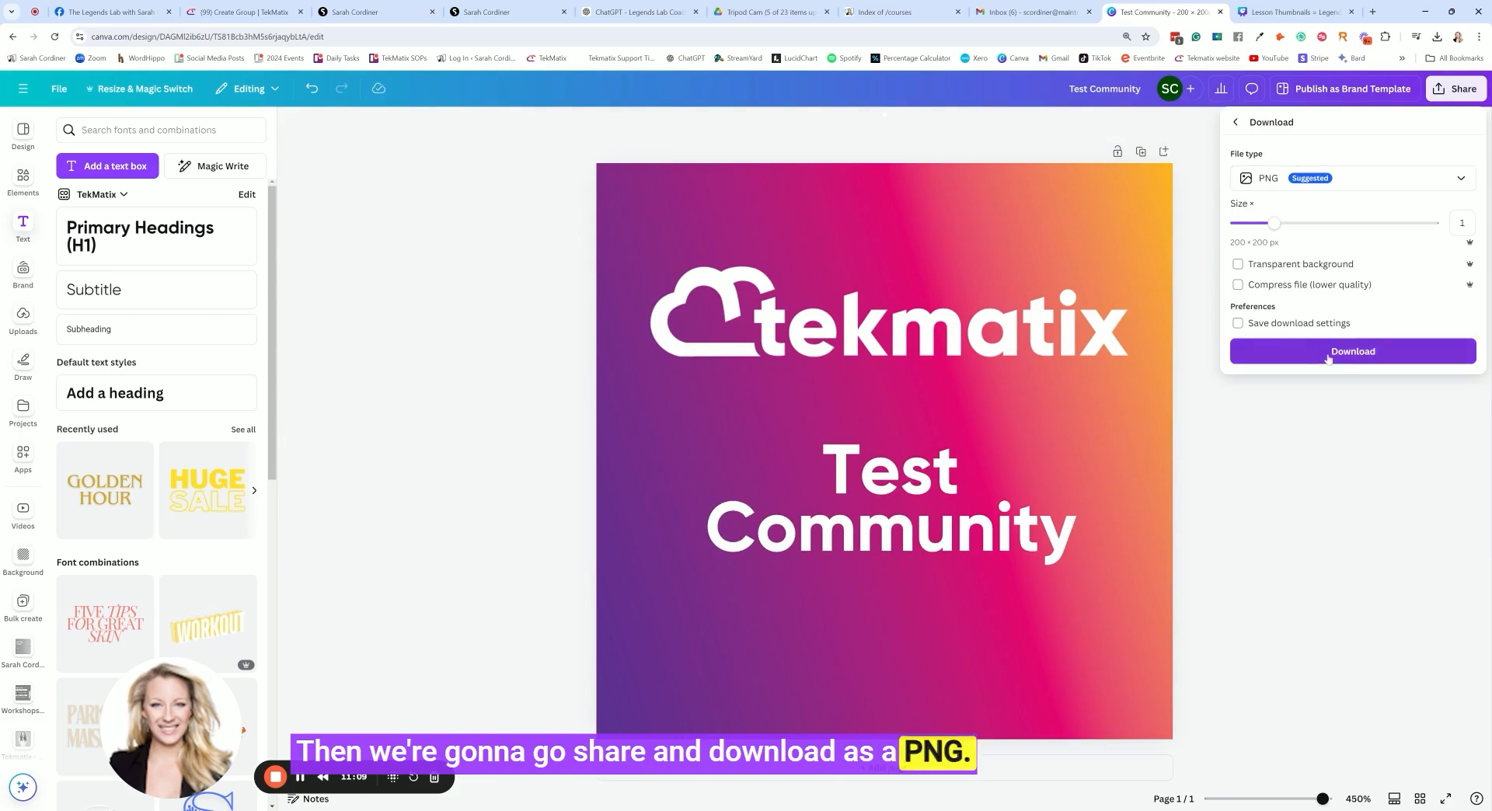
left_click(1337, 354)
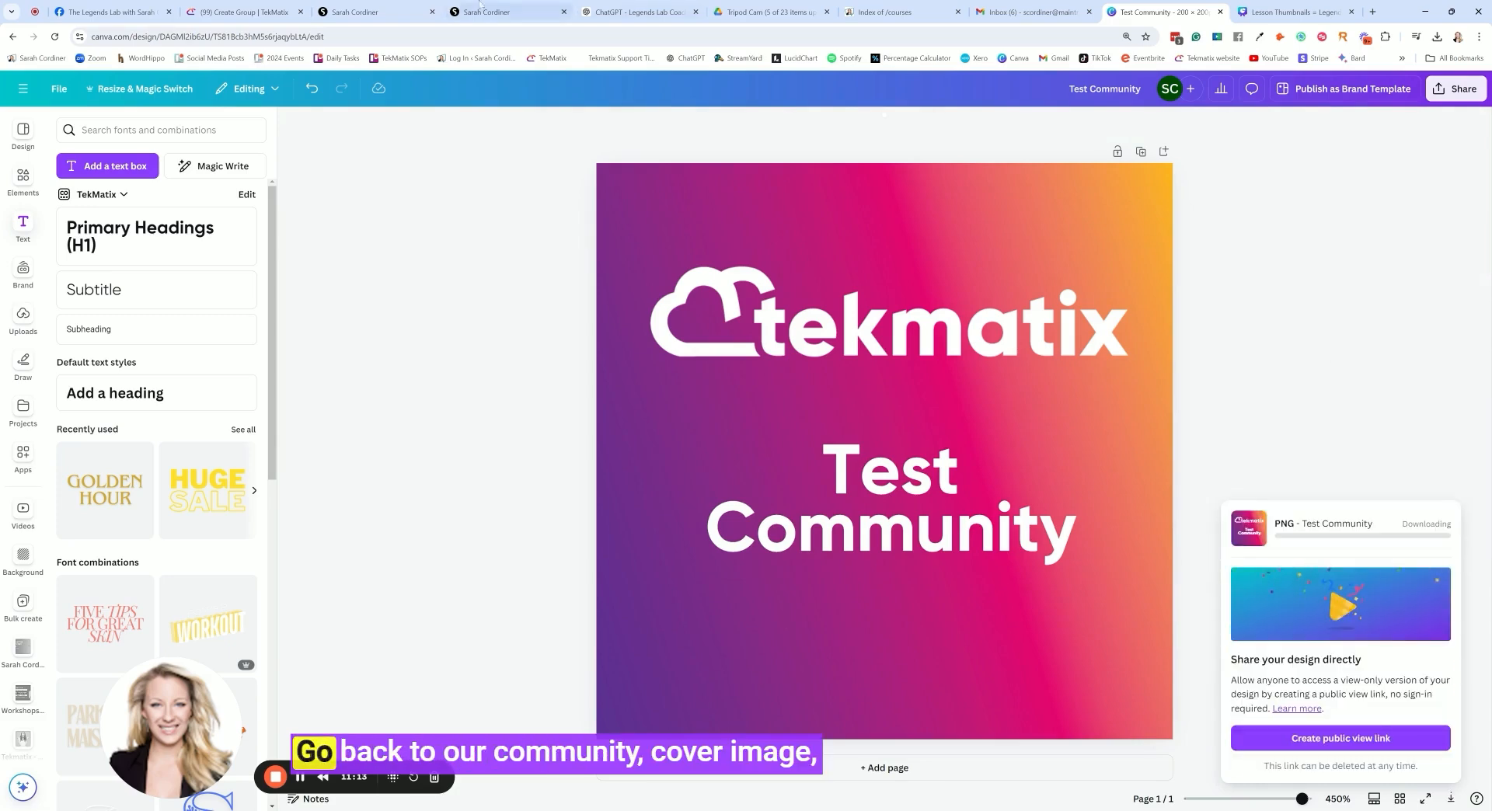
left_click(233, 11)
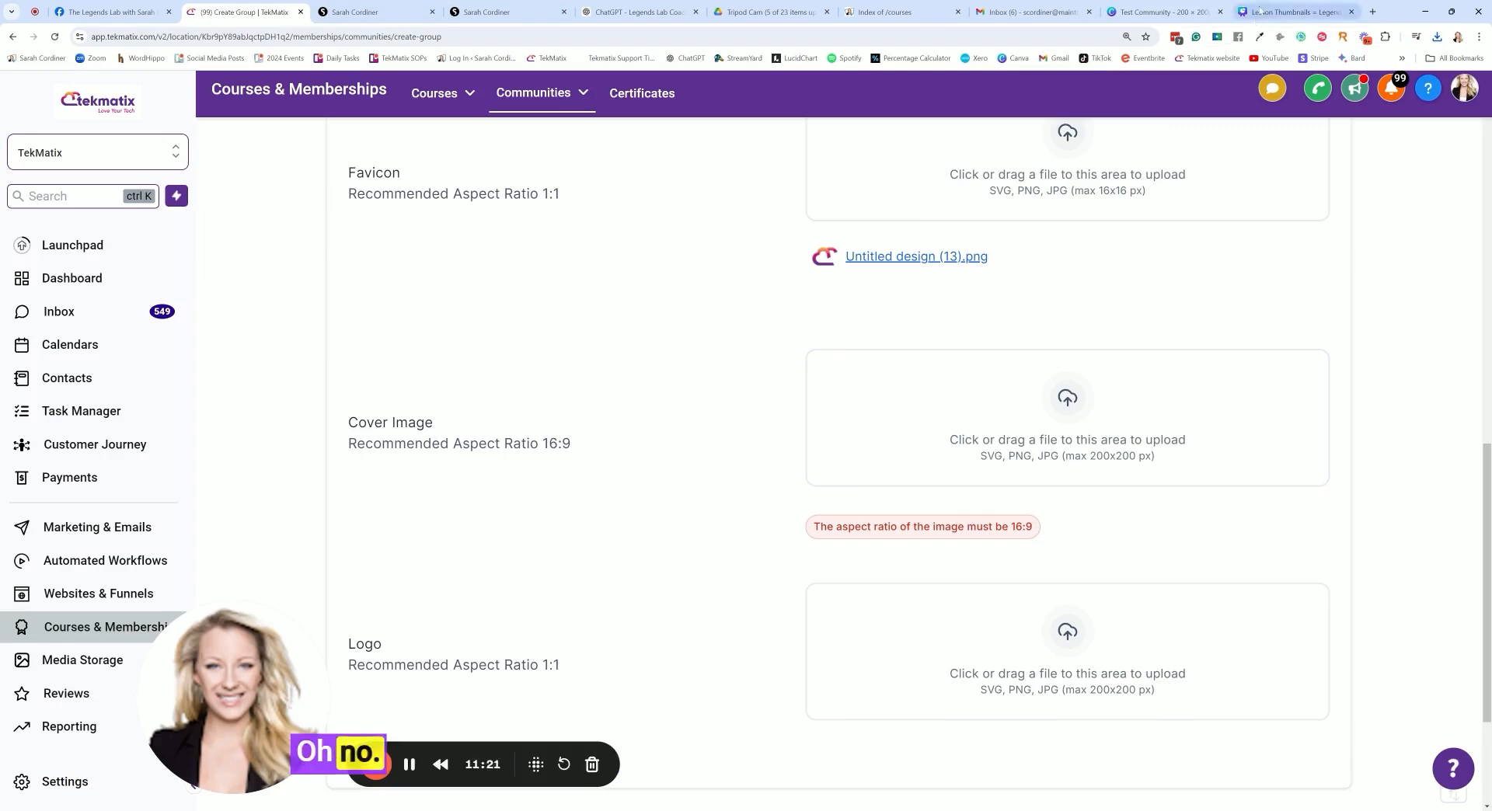
In Canva, make a Presentation (16:9) copy of the Test Community design and enlarge the tekmatix logo in the copy
left_click(1167, 12)
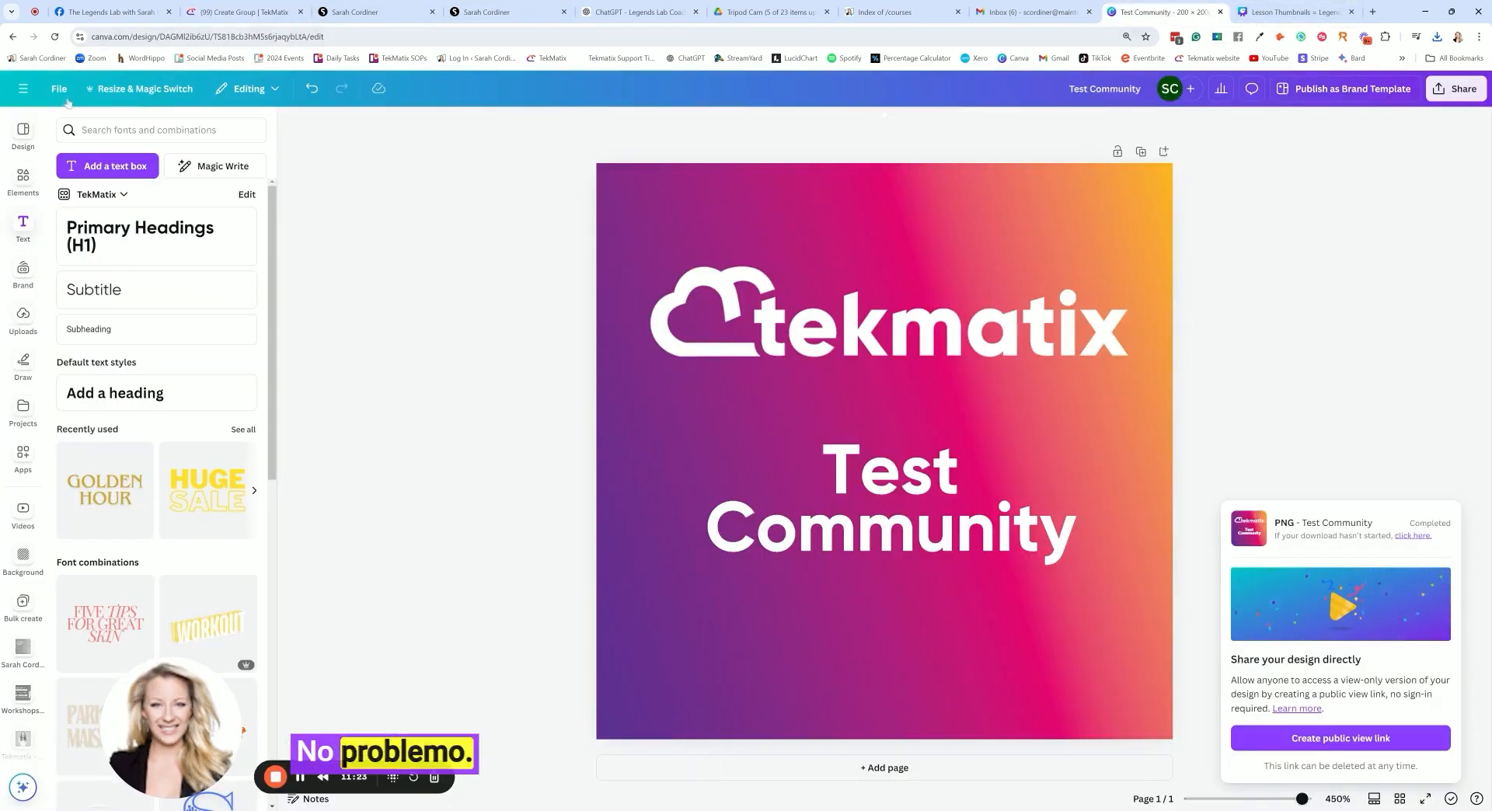
left_click(133, 88)
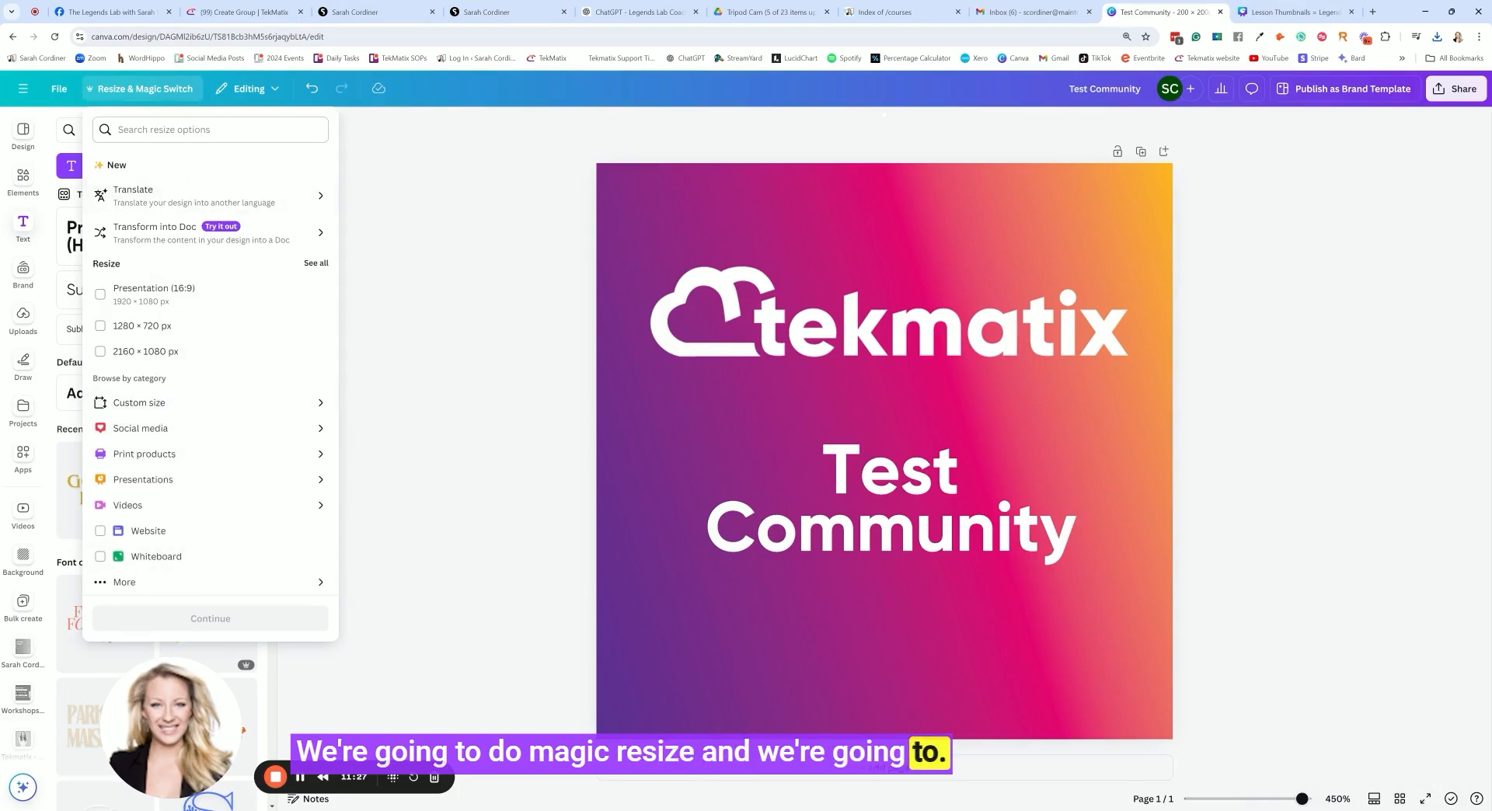
left_click(155, 403)
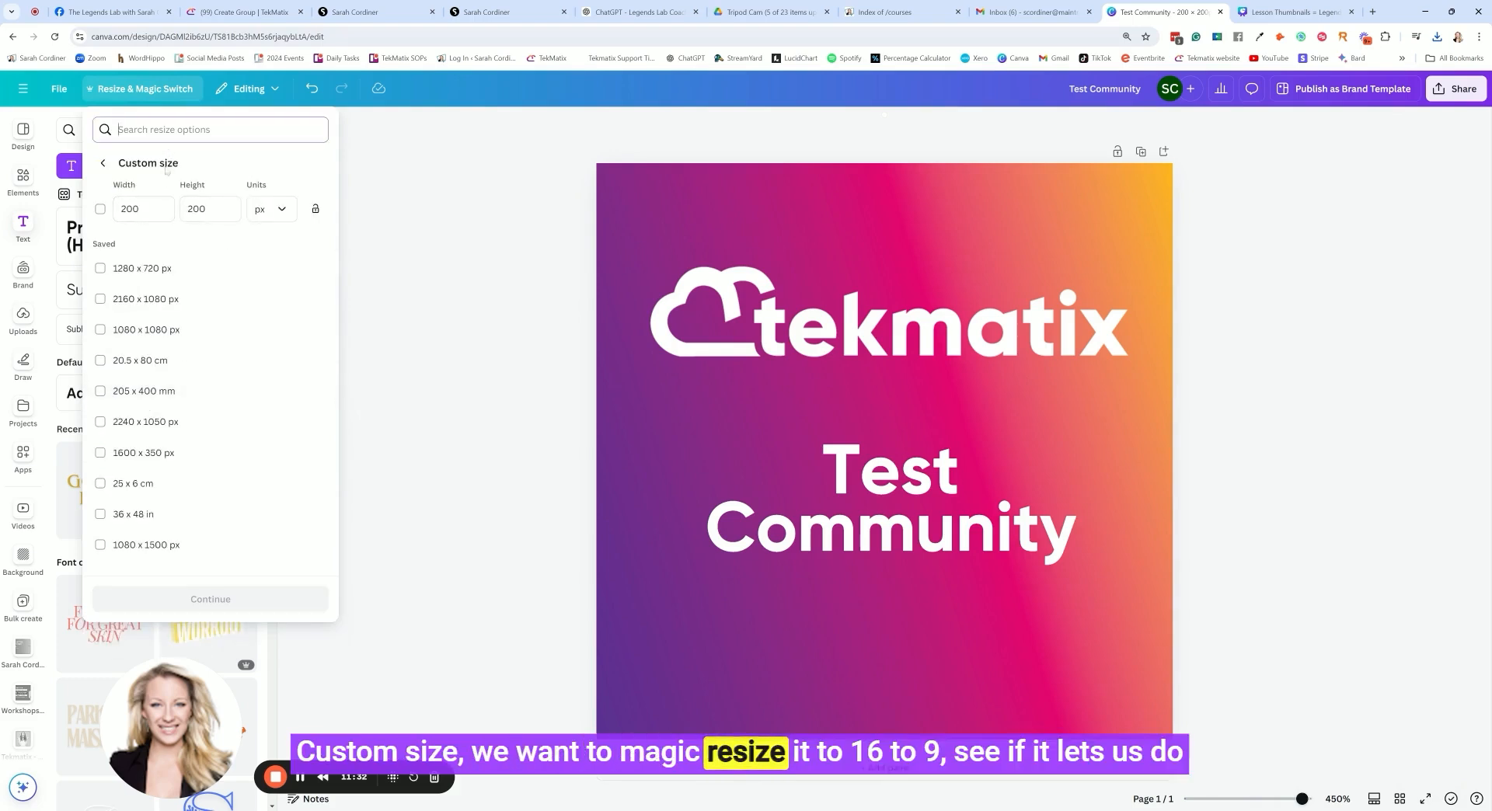
left_click(273, 215)
left_click(210, 129)
type("16:9")
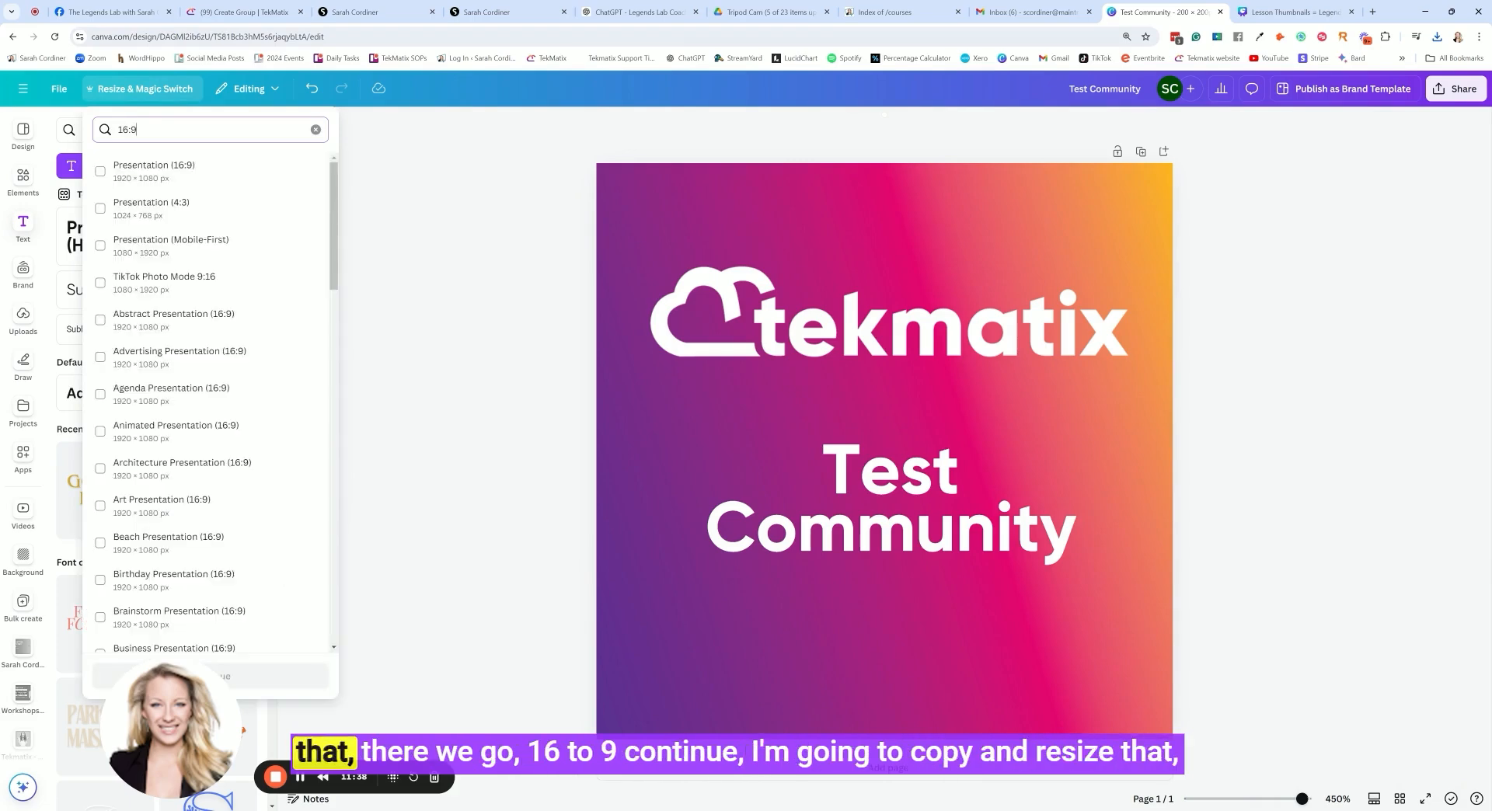
left_click(177, 180)
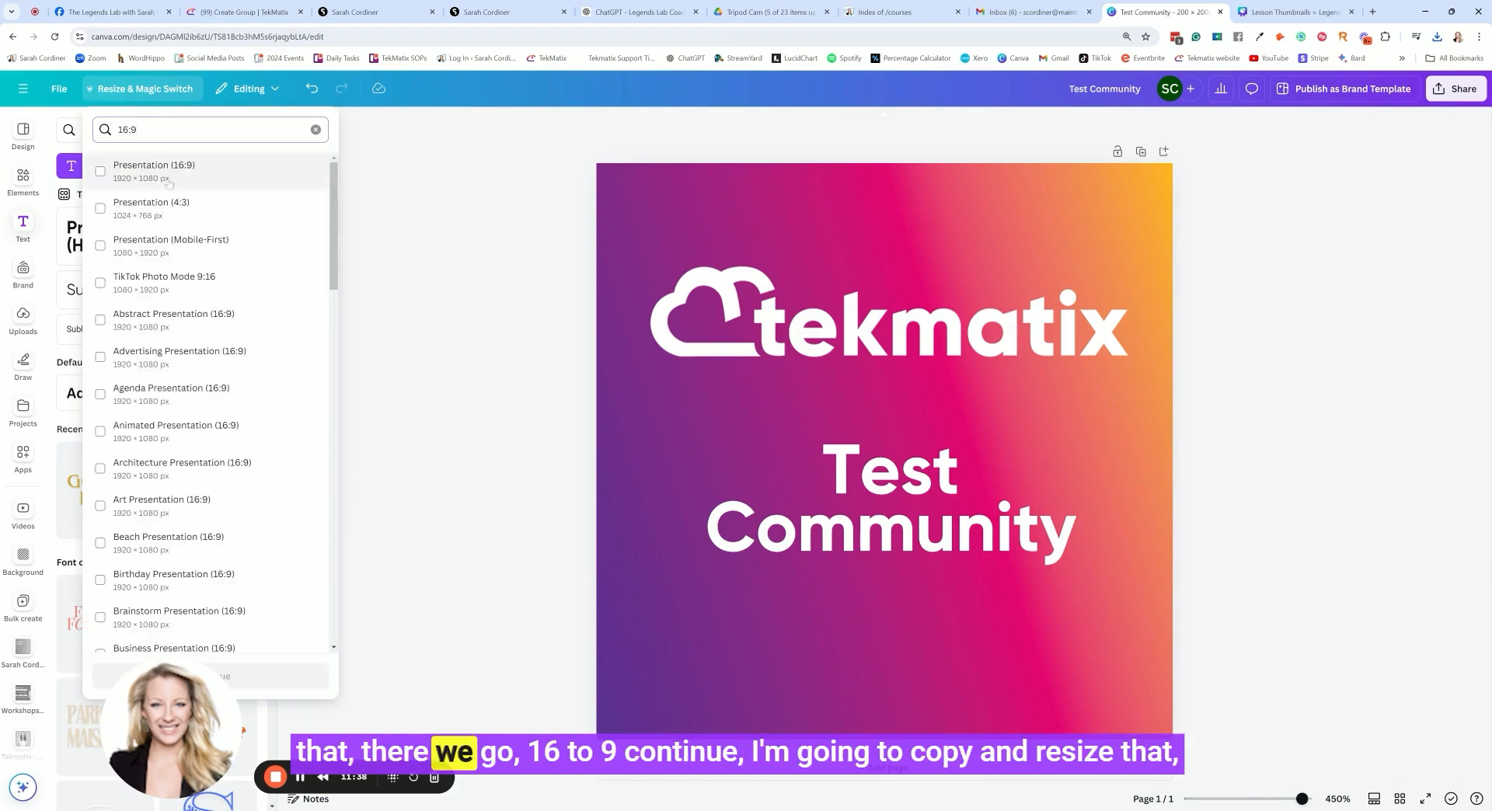
left_click(243, 681)
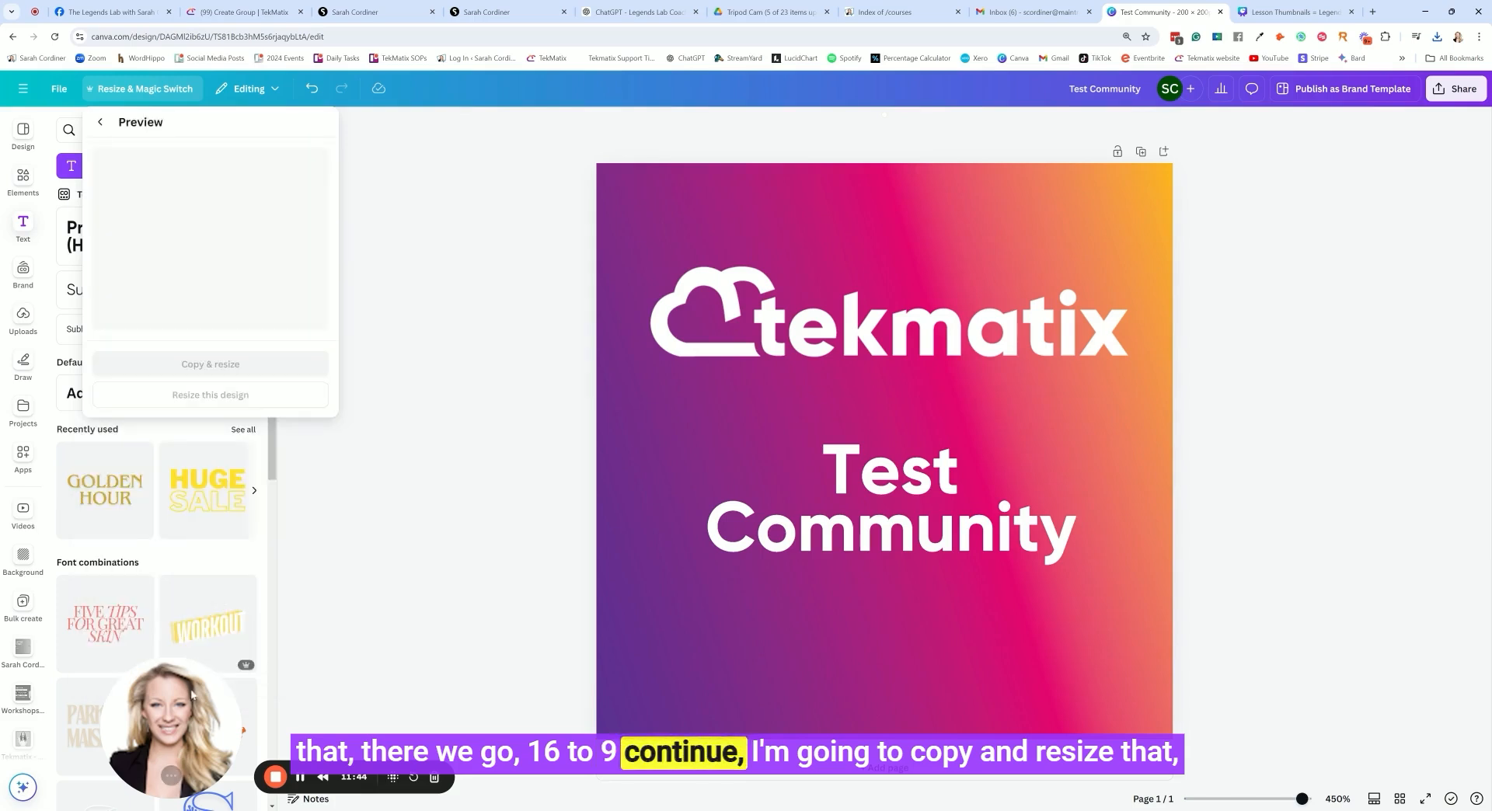
left_click(209, 364)
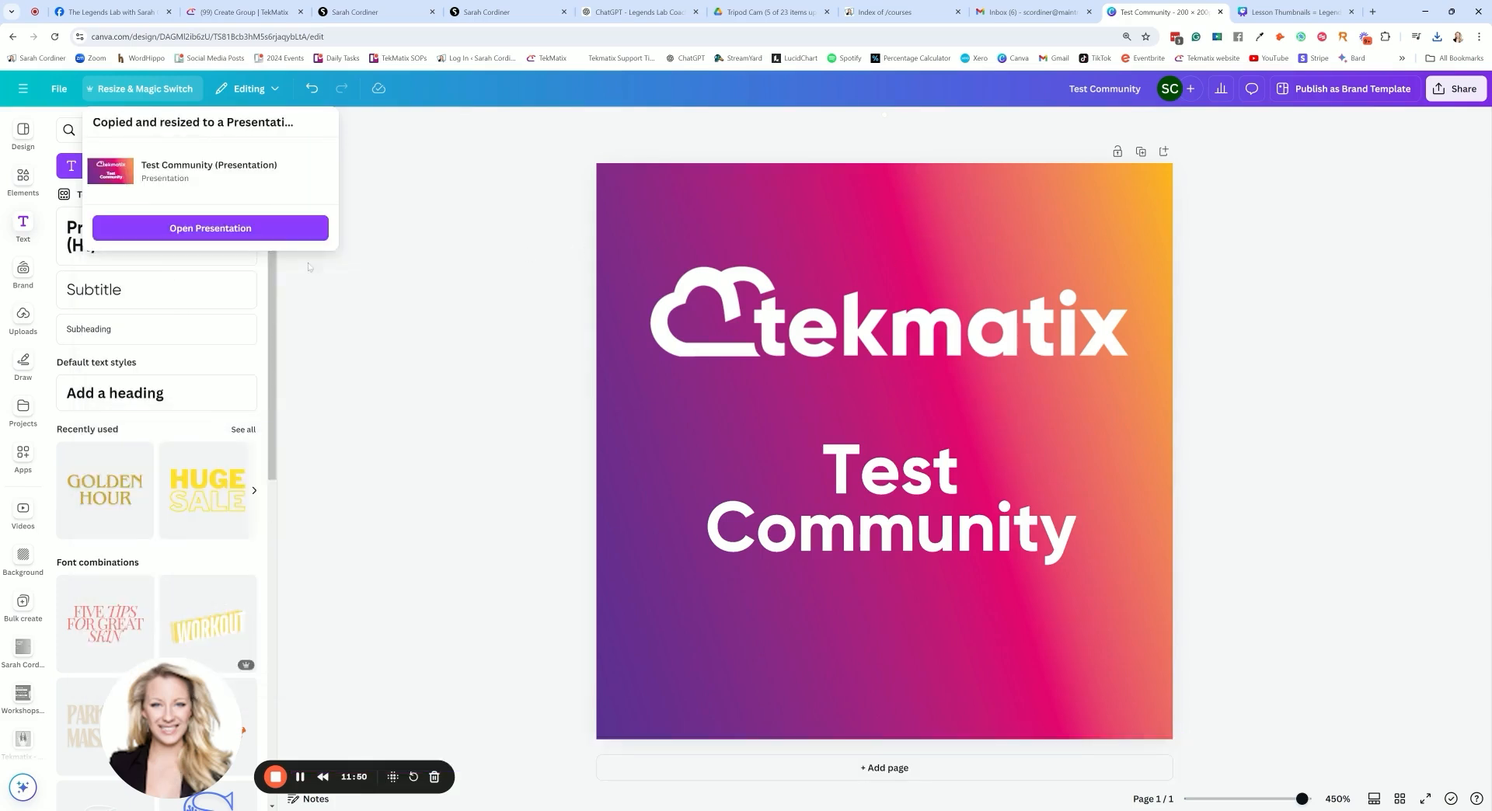
left_click(256, 228)
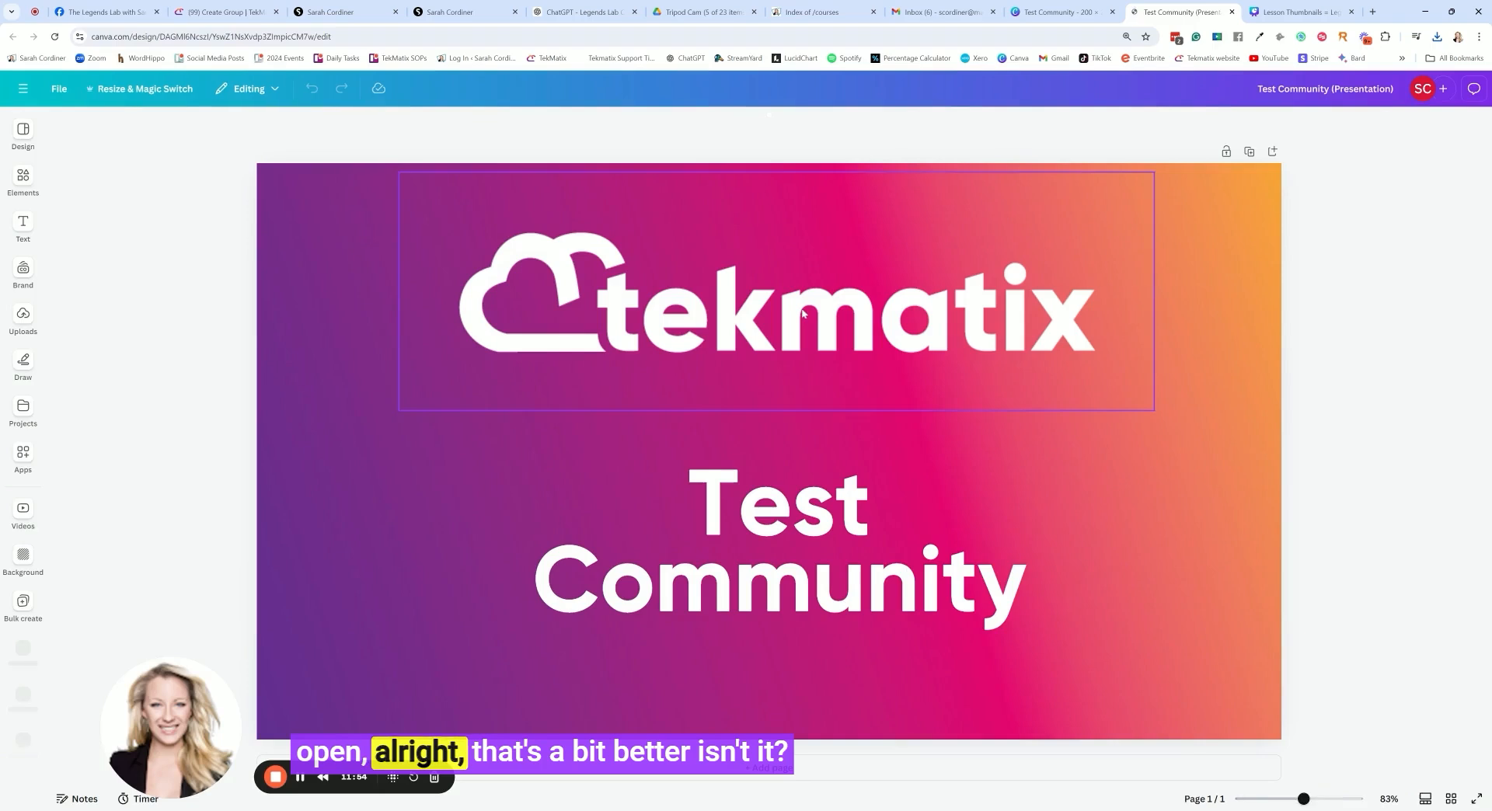
left_click(804, 313)
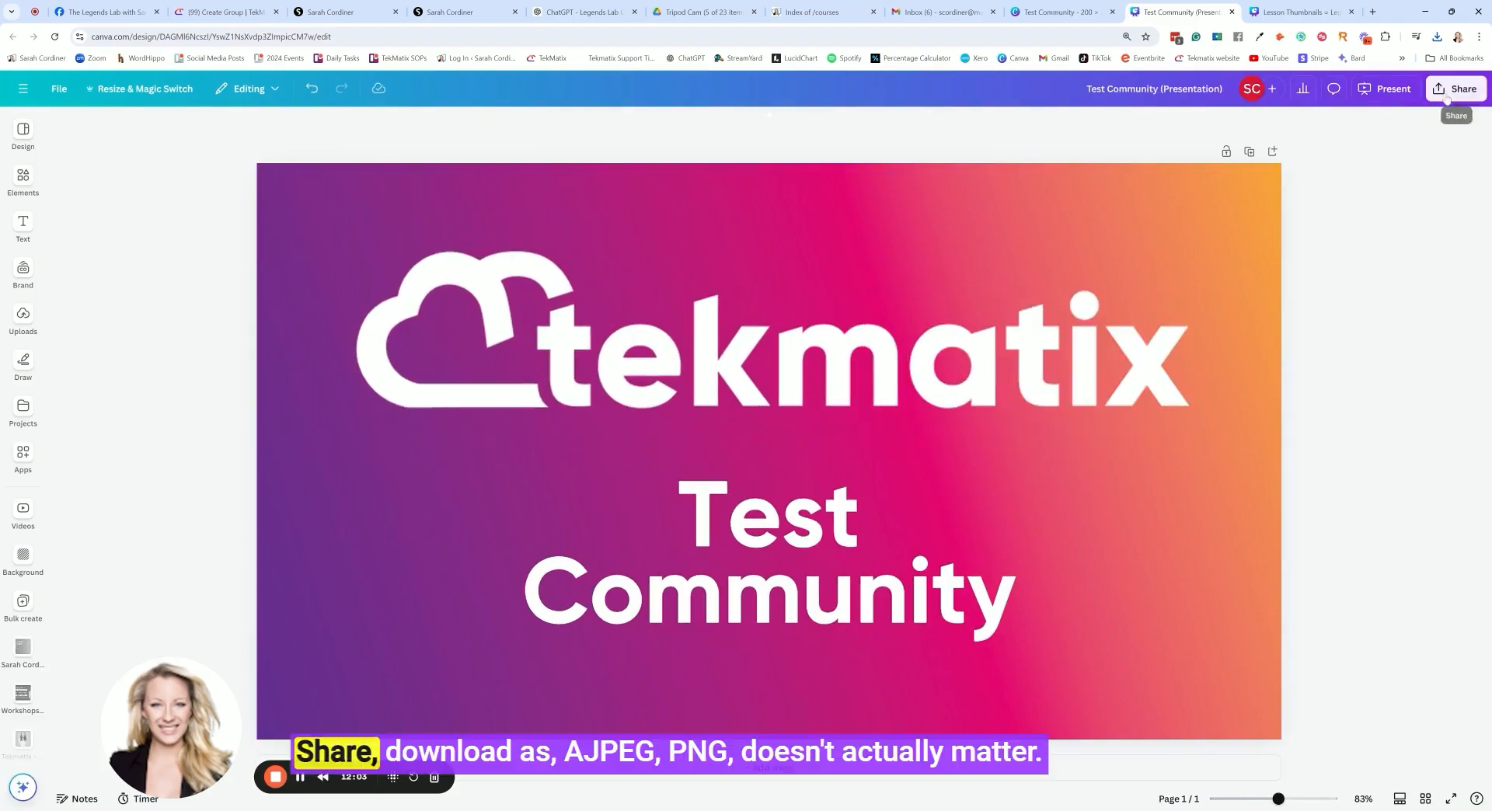
Download the 16:9 design as a JPG and return to the cover image and logo uploads in the TekMatix group form
left_click(1456, 88)
left_click(1290, 430)
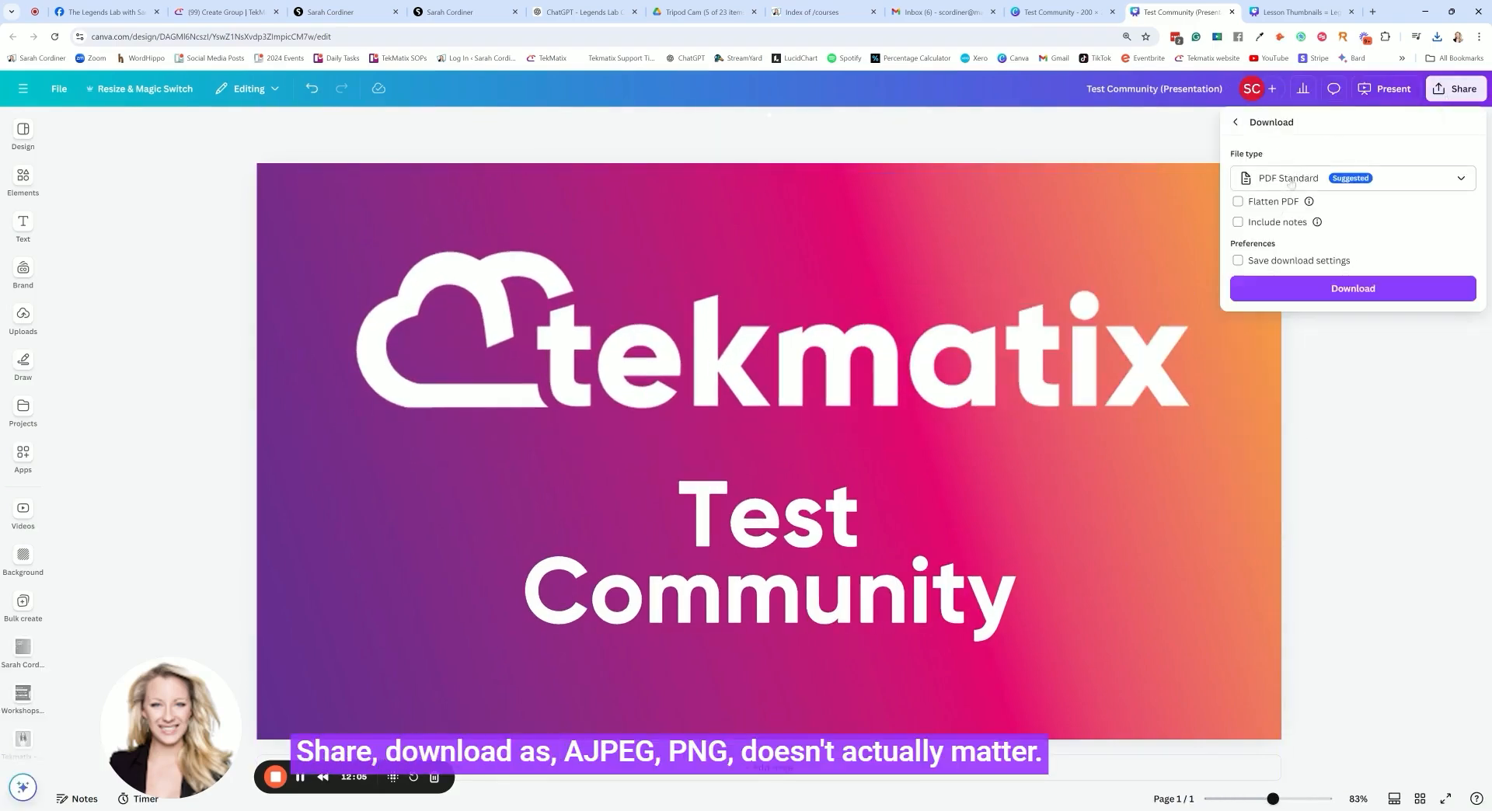
left_click(1352, 178)
left_click(1281, 371)
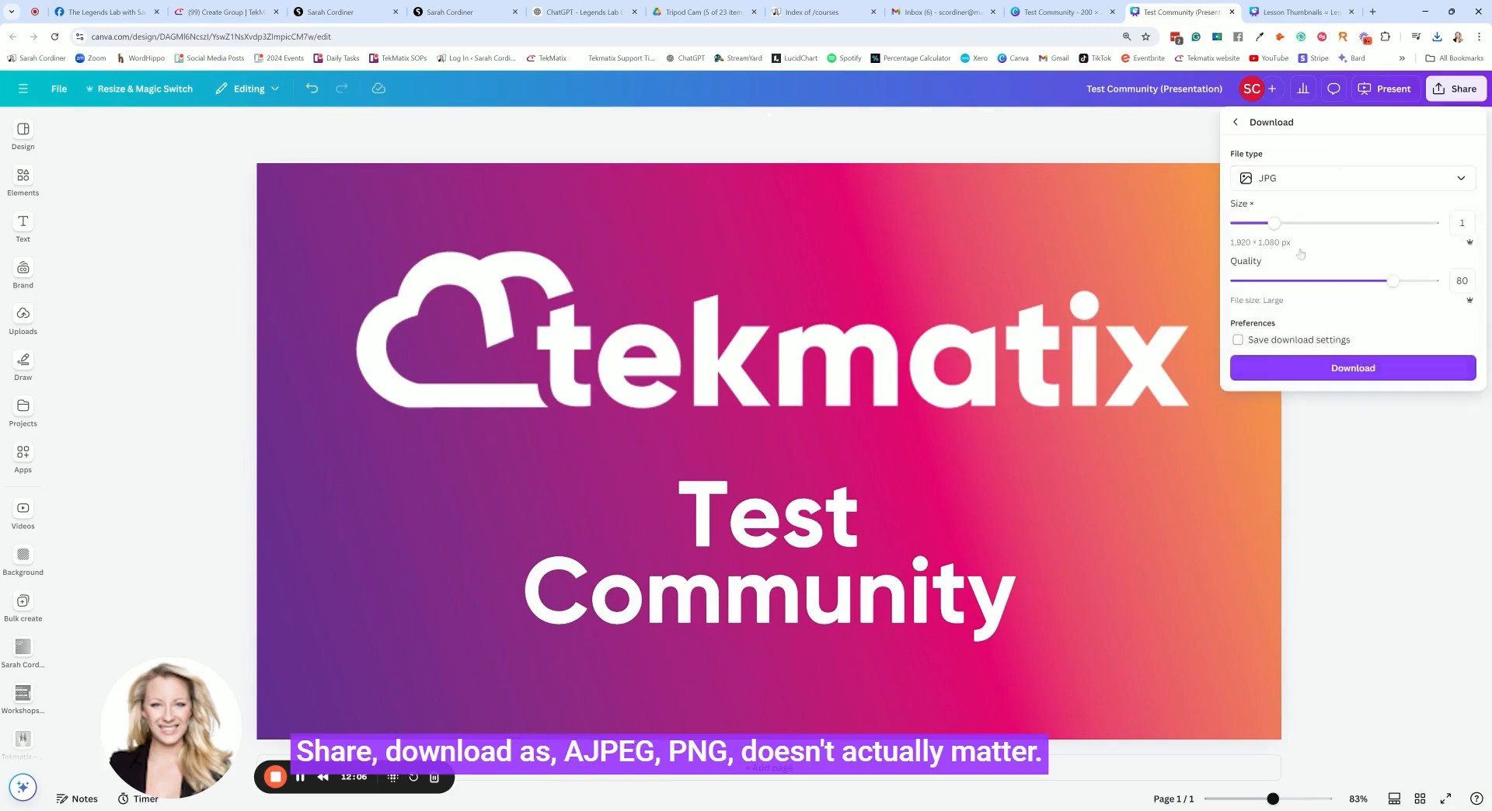
left_click(1352, 459)
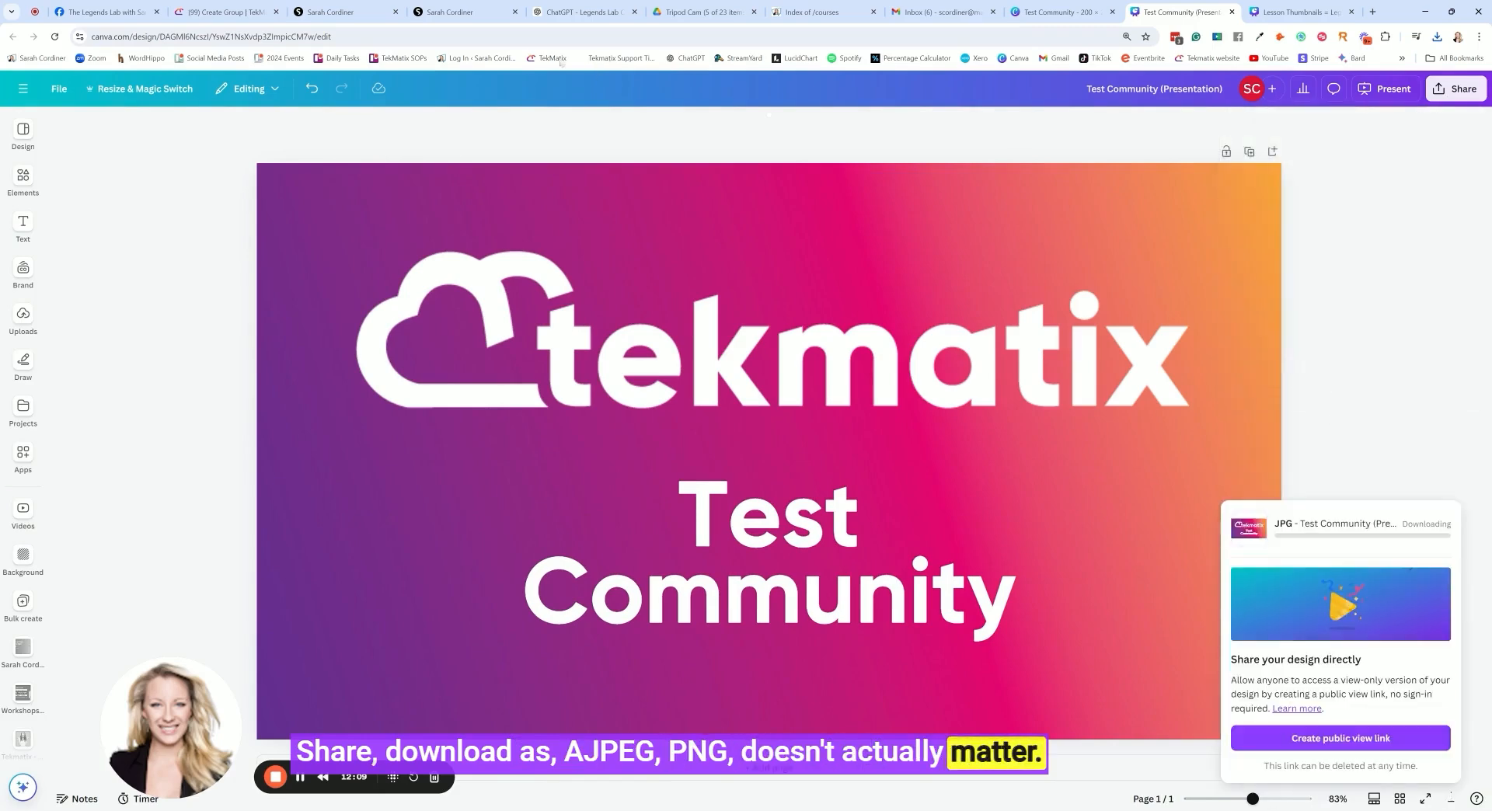
left_click(226, 11)
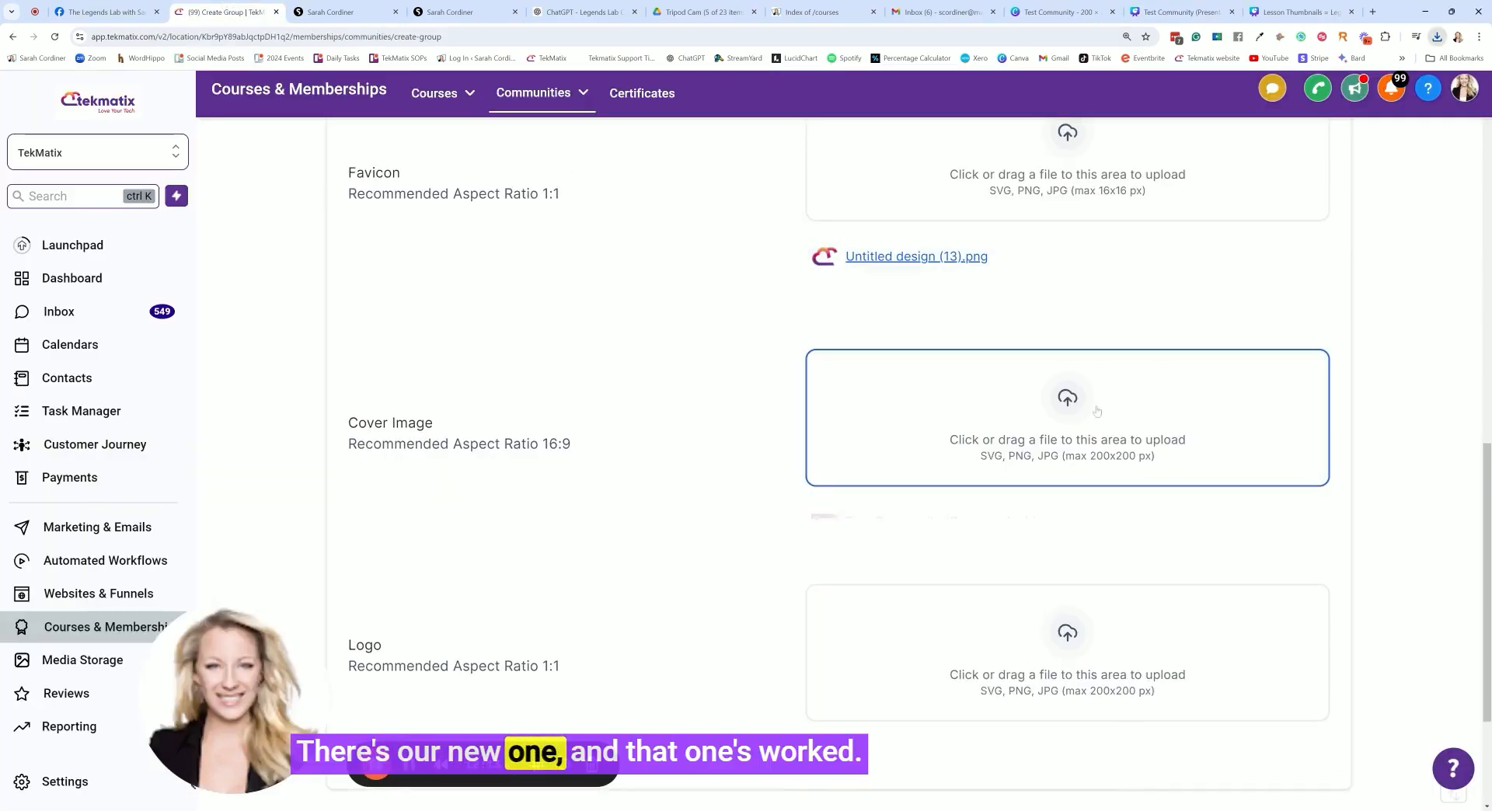
scroll(894, 381, "down", 3)
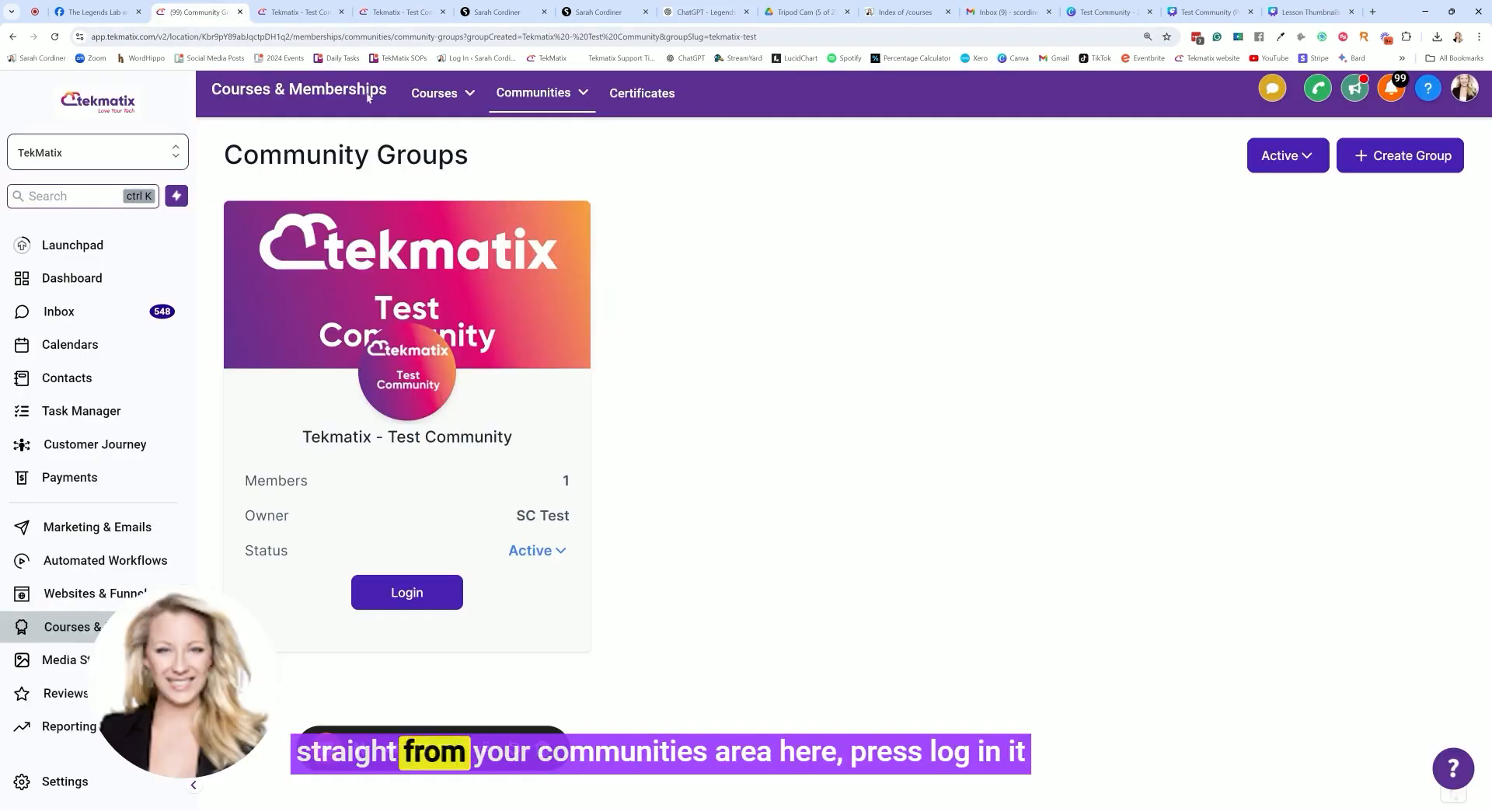
Open the Tekmatix - Test Community group settings and review its details and branding images
mouse_move(530, 115)
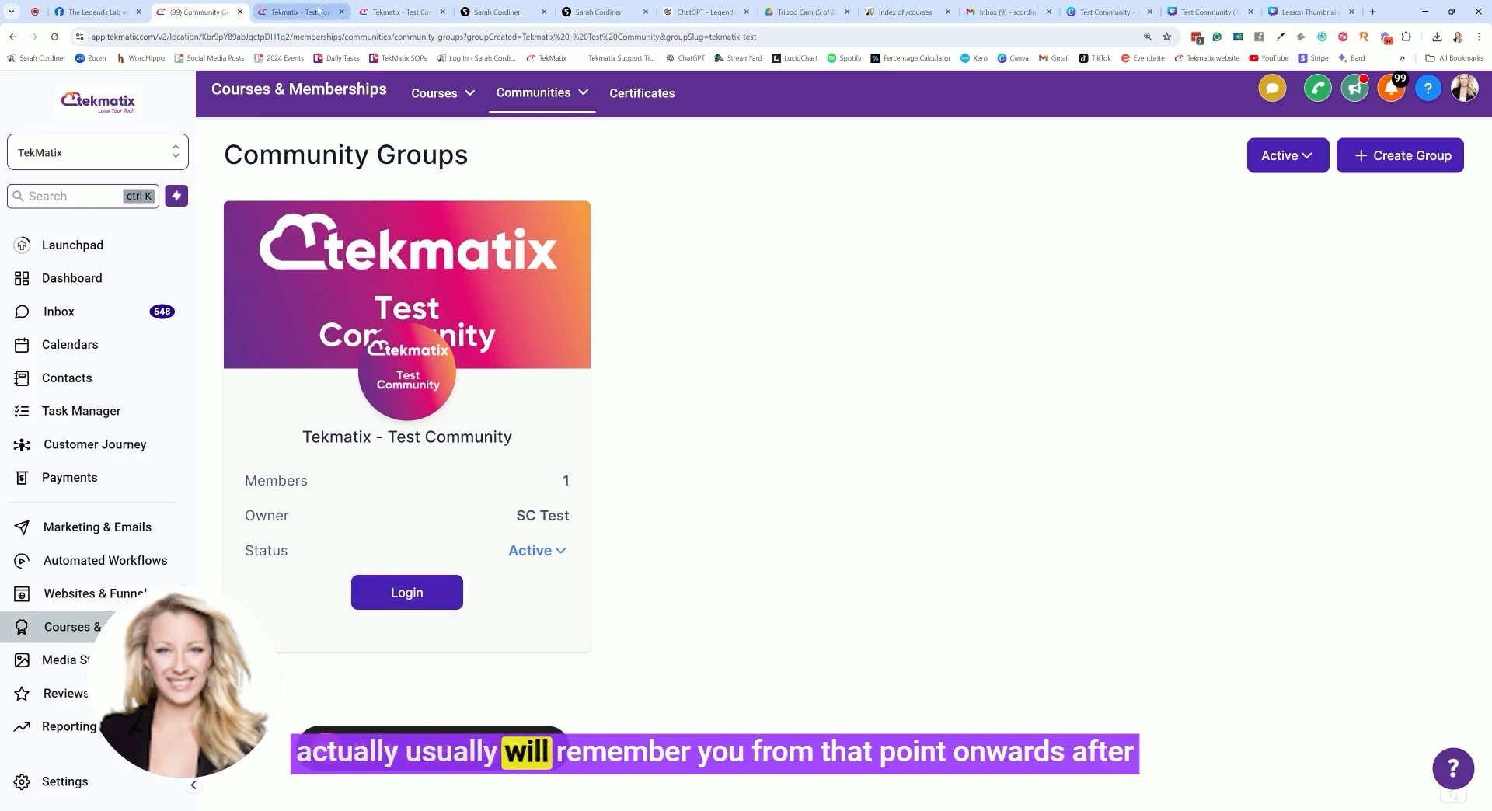
left_click(394, 13)
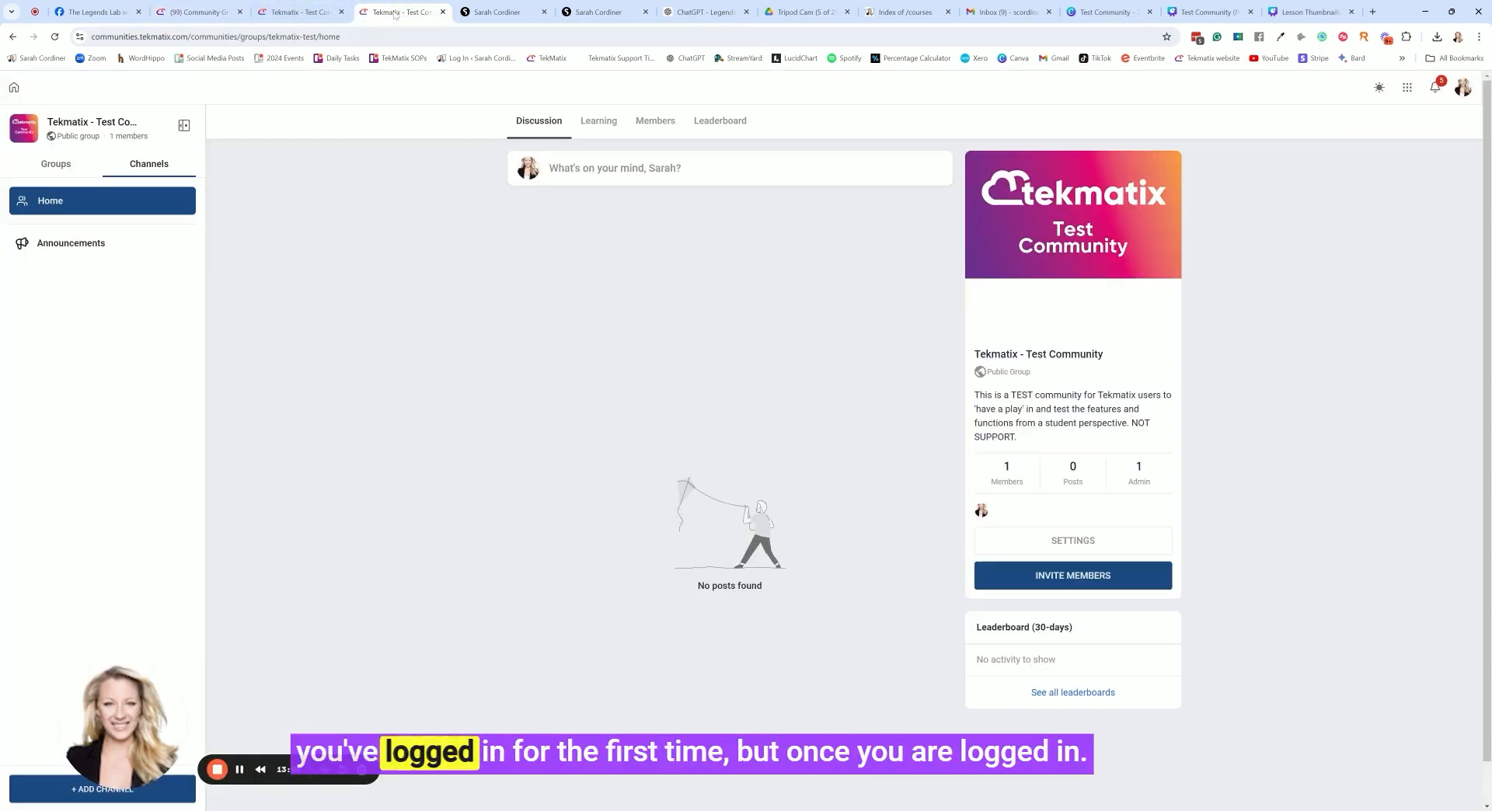
left_click(1071, 542)
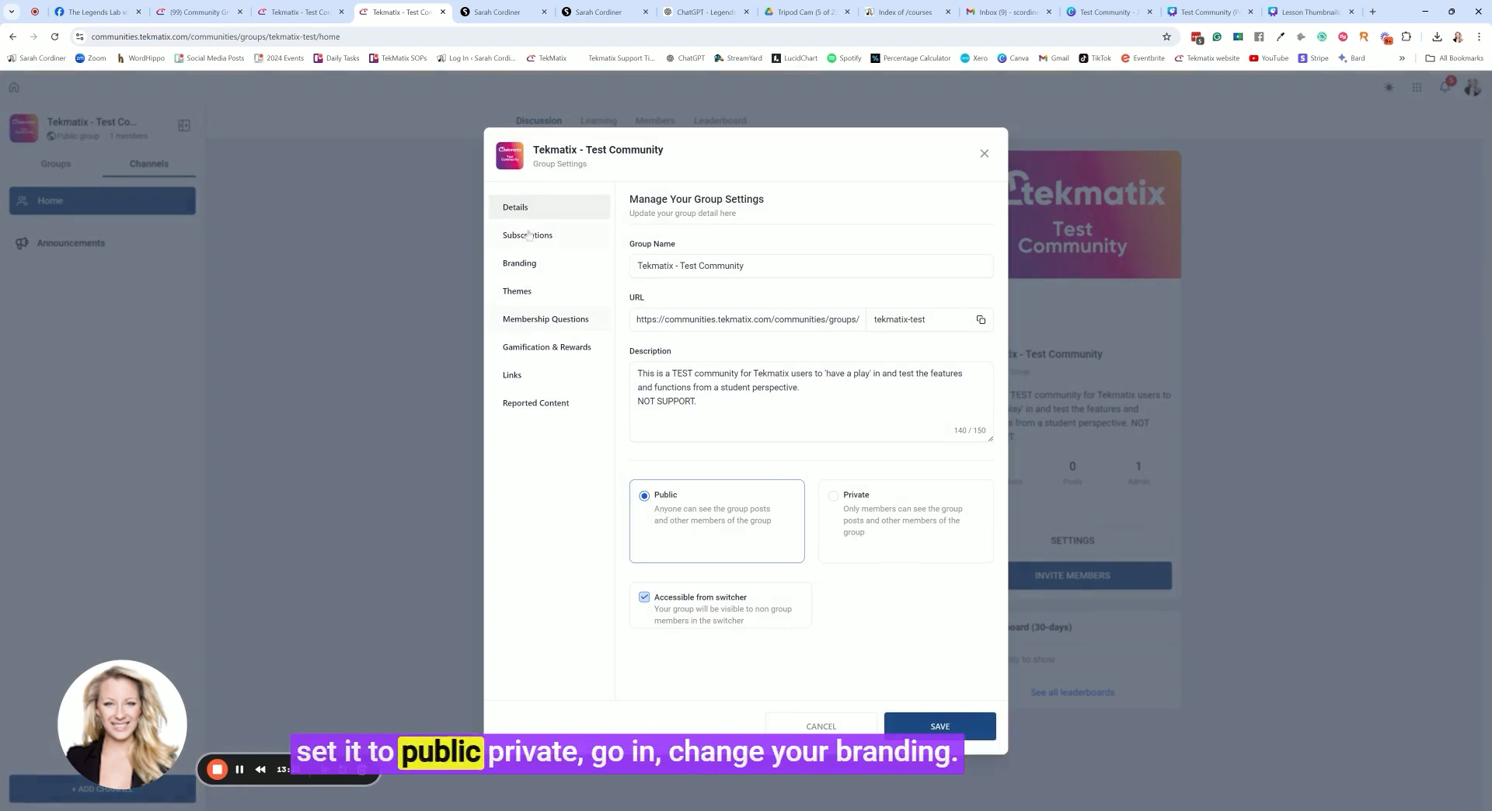
left_click(520, 263)
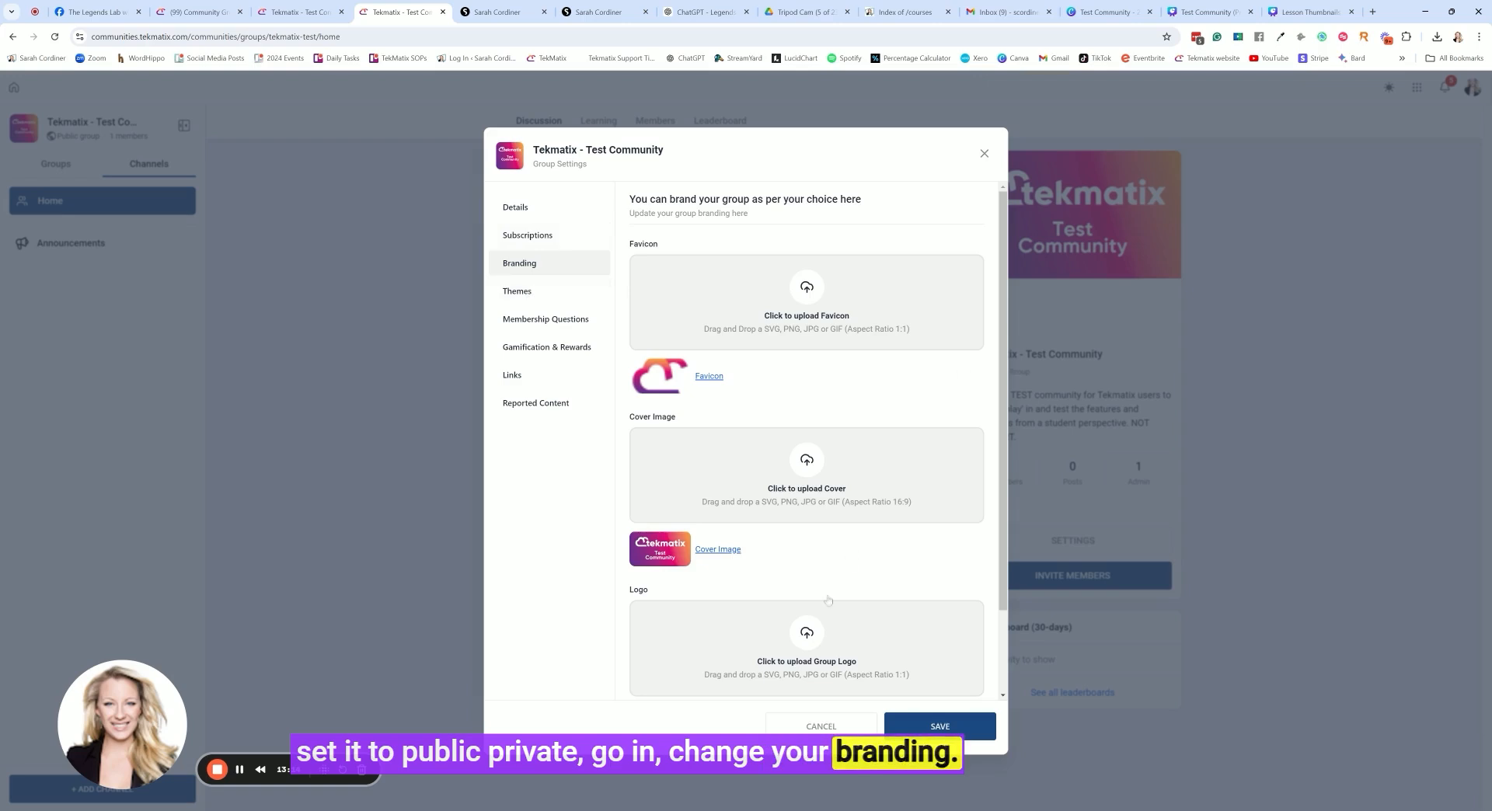
scroll(829, 600, "down", 2)
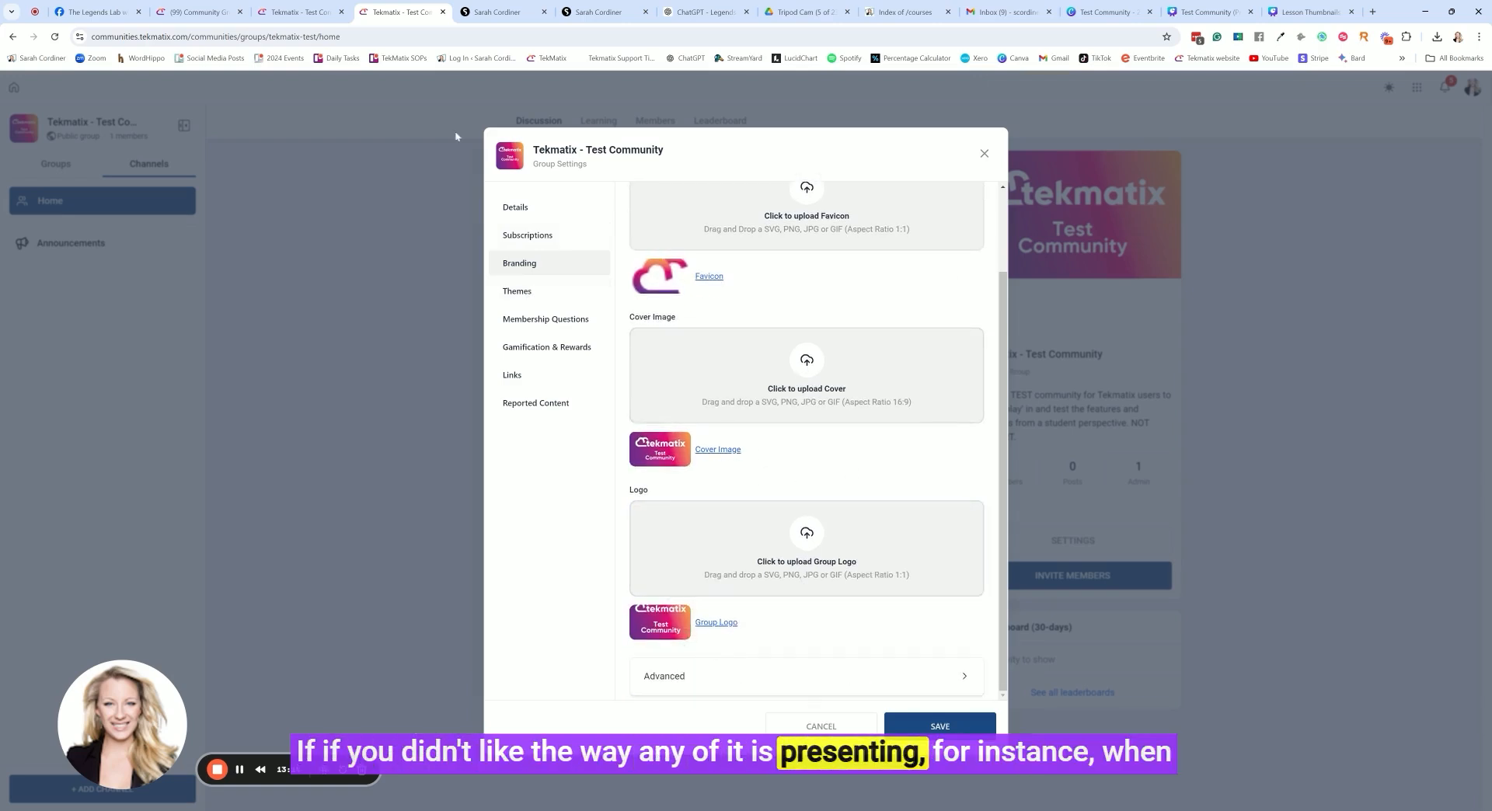
Check the logo on the Community Groups card, then open the member invitation from the community's home page
left_click(290, 19)
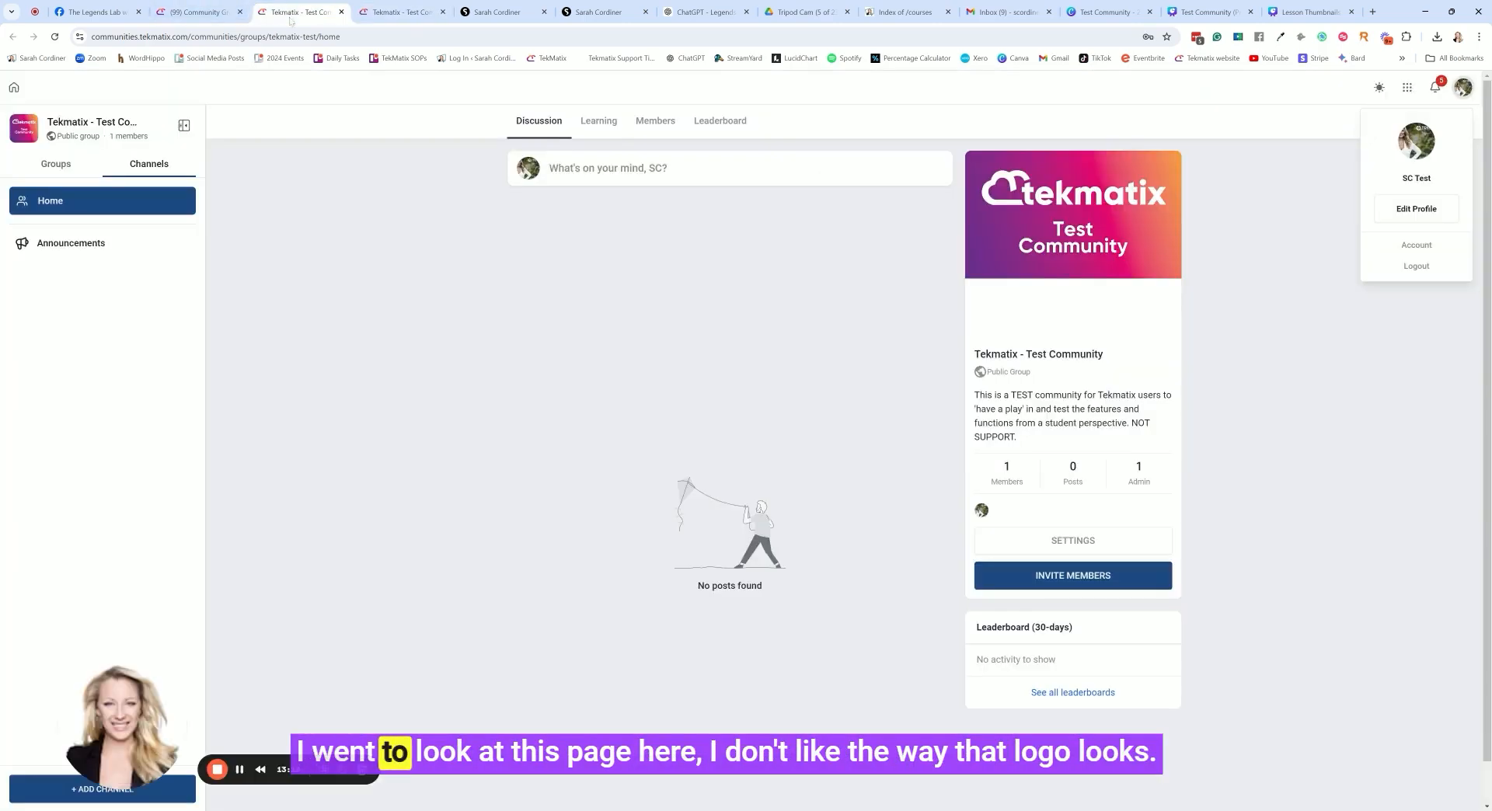
left_click(190, 13)
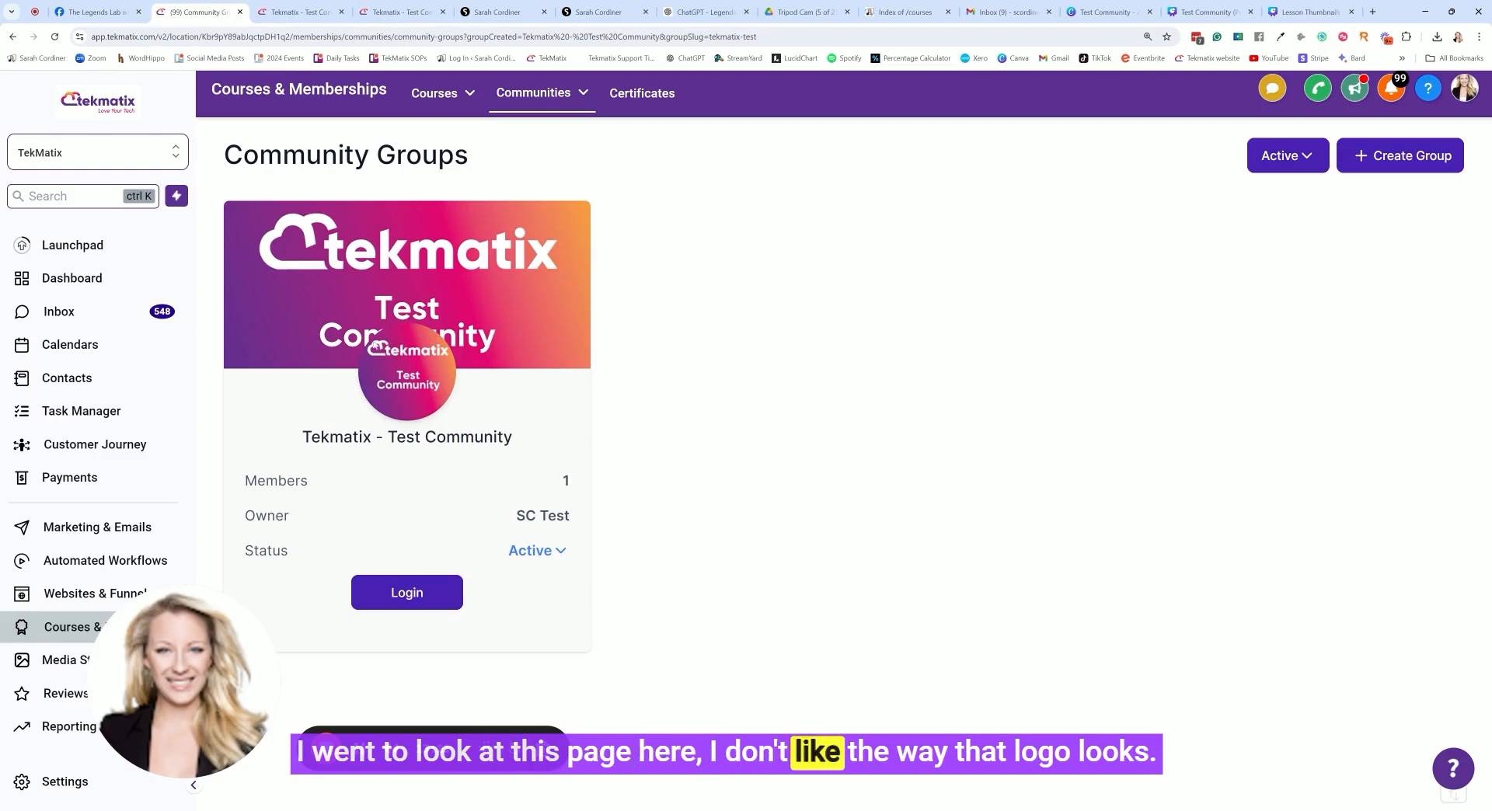
left_click(299, 13)
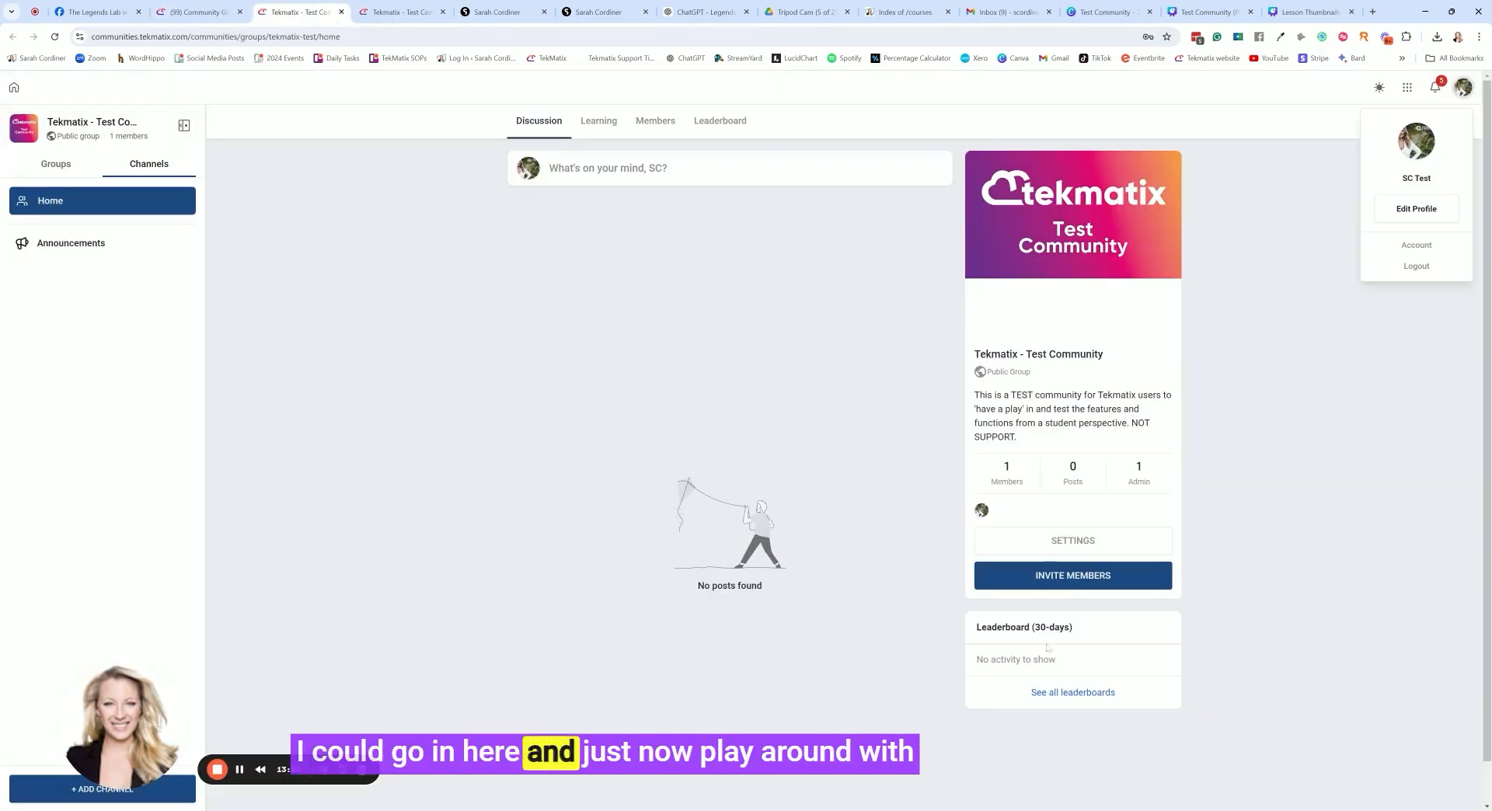
left_click(1077, 577)
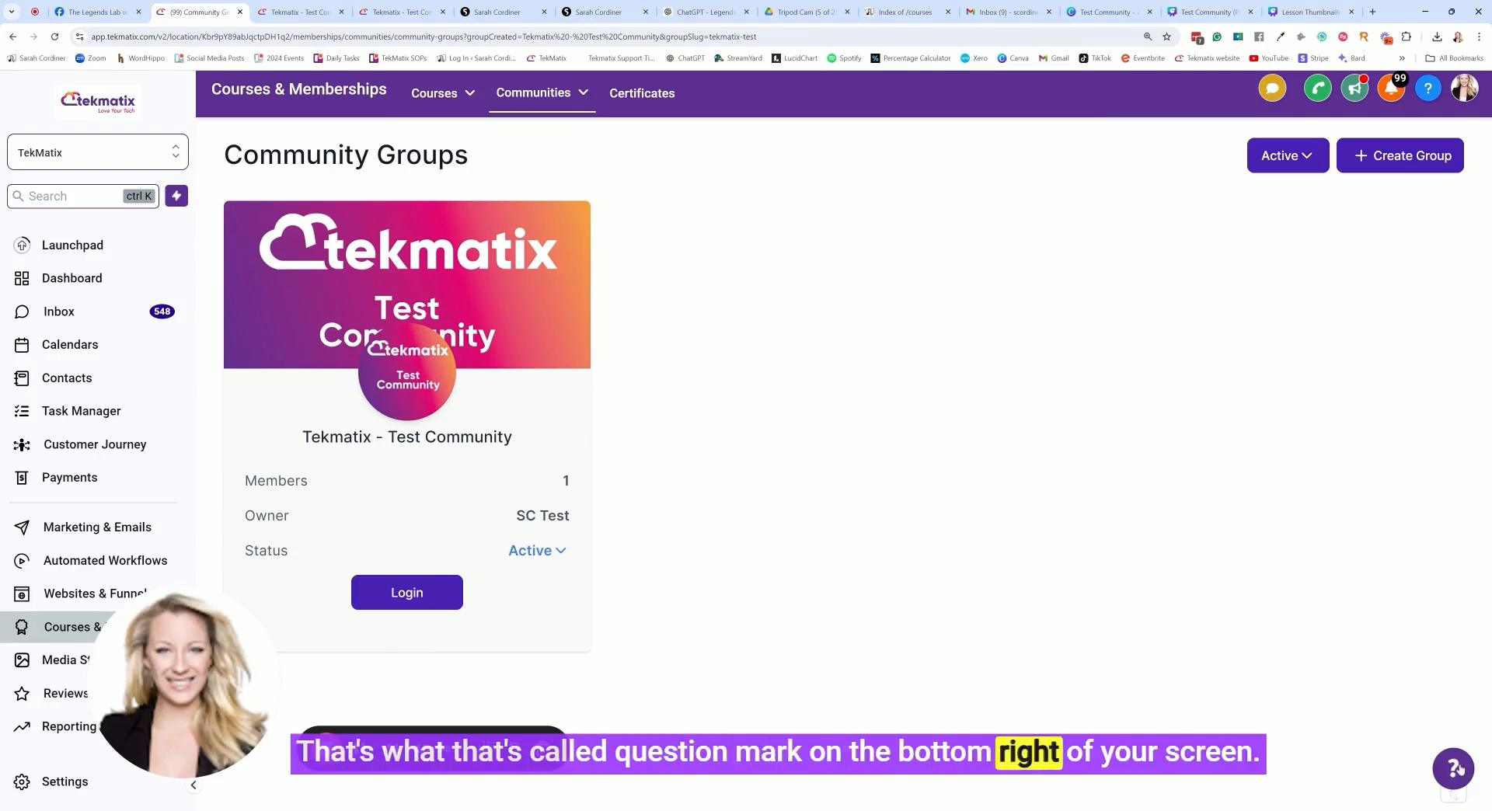
Look at the support widget's live chat and help articles on the Community Groups page, then close it
left_click(1455, 768)
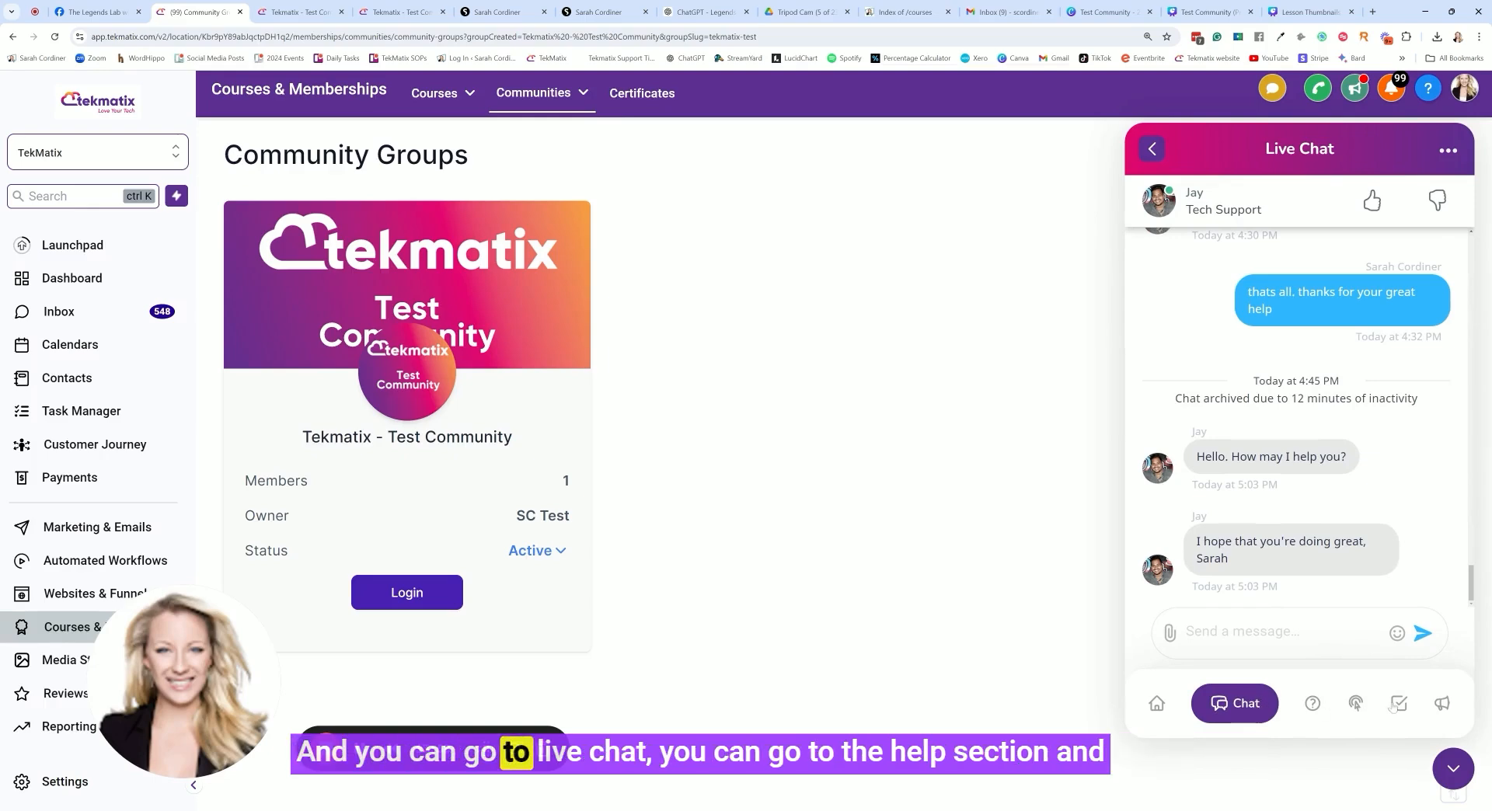
left_click(1319, 708)
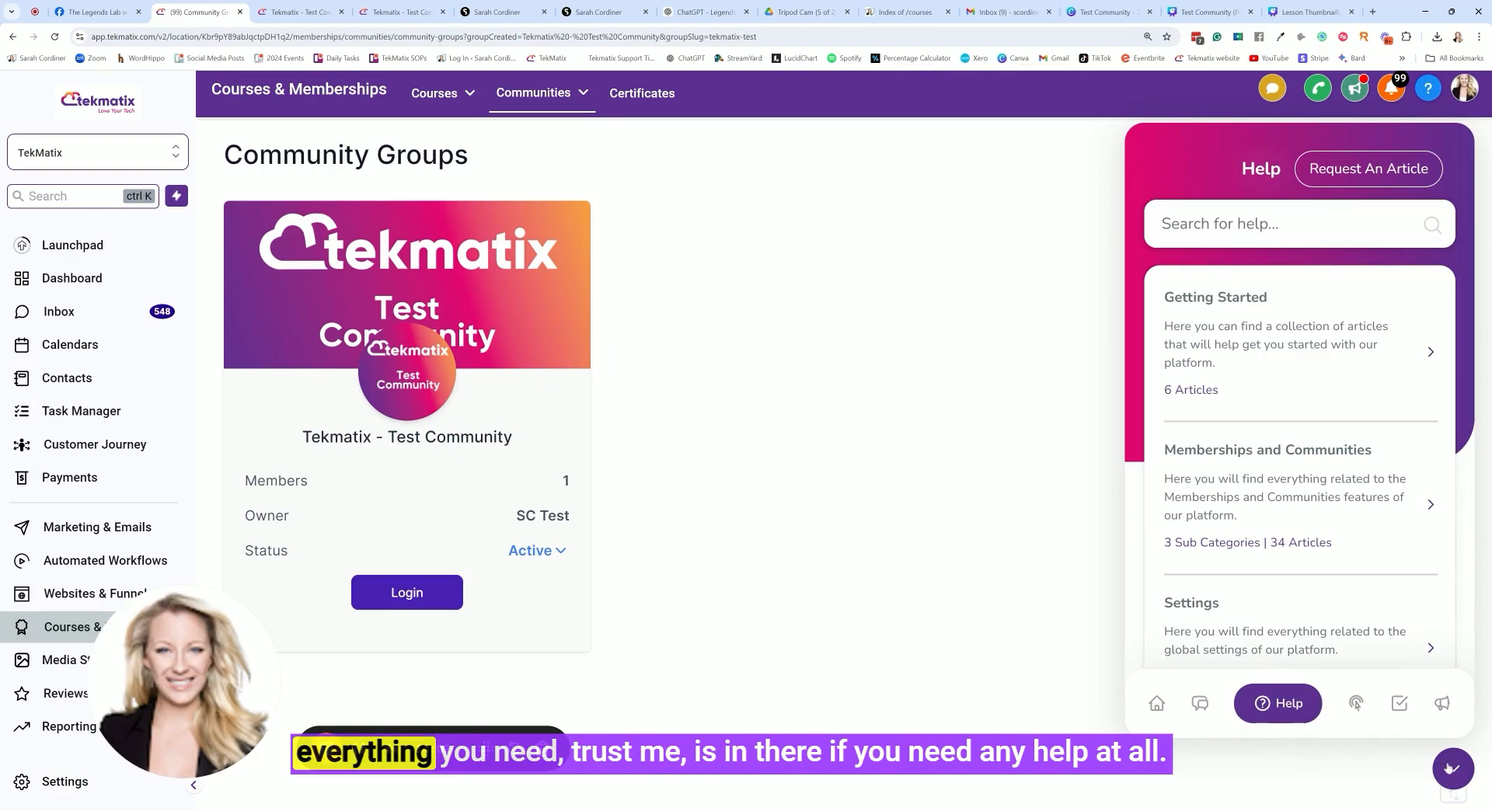
left_click(1450, 768)
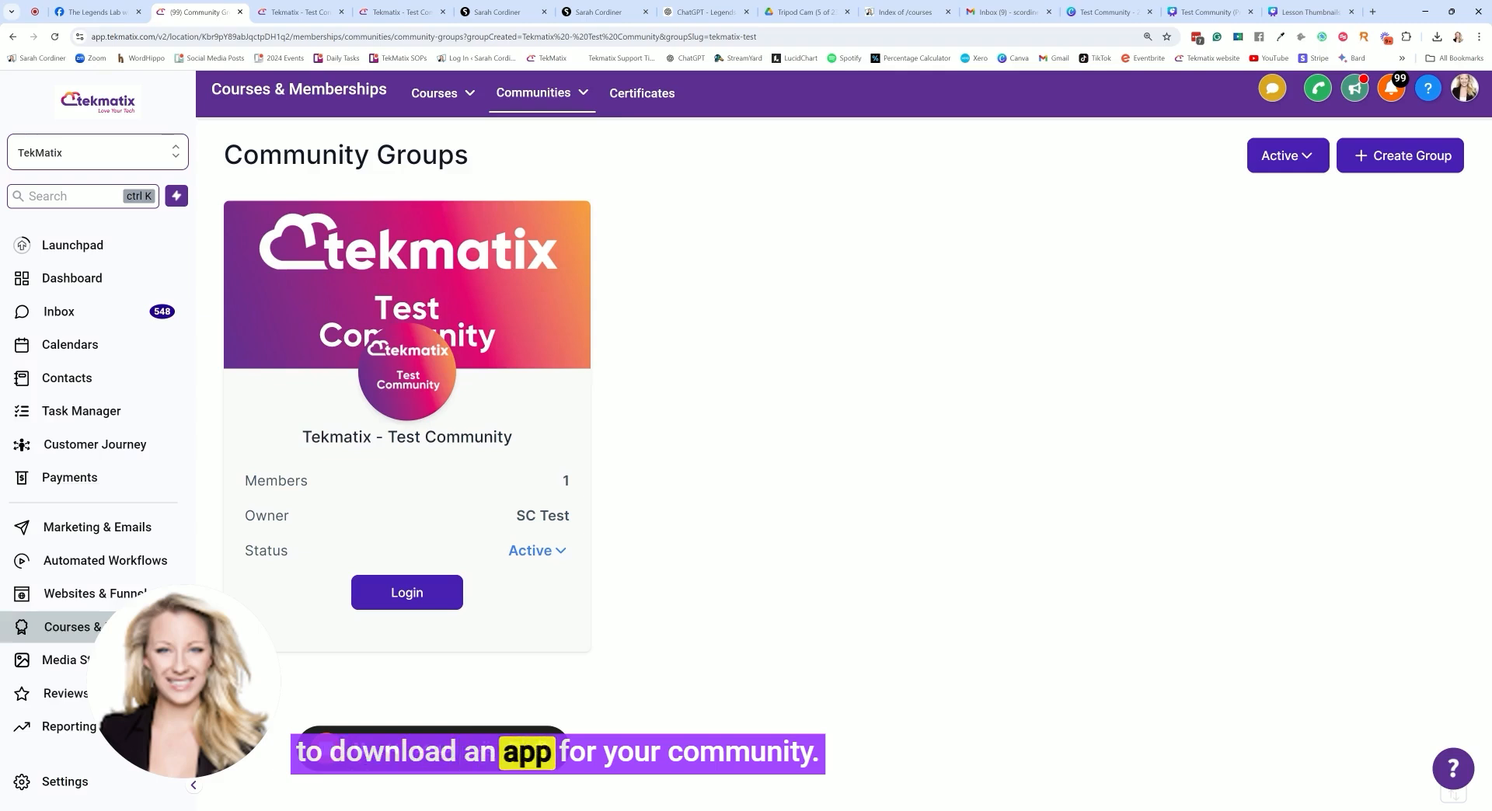
Open the Communities settings and view the domain setup for the client portal
left_click(555, 93)
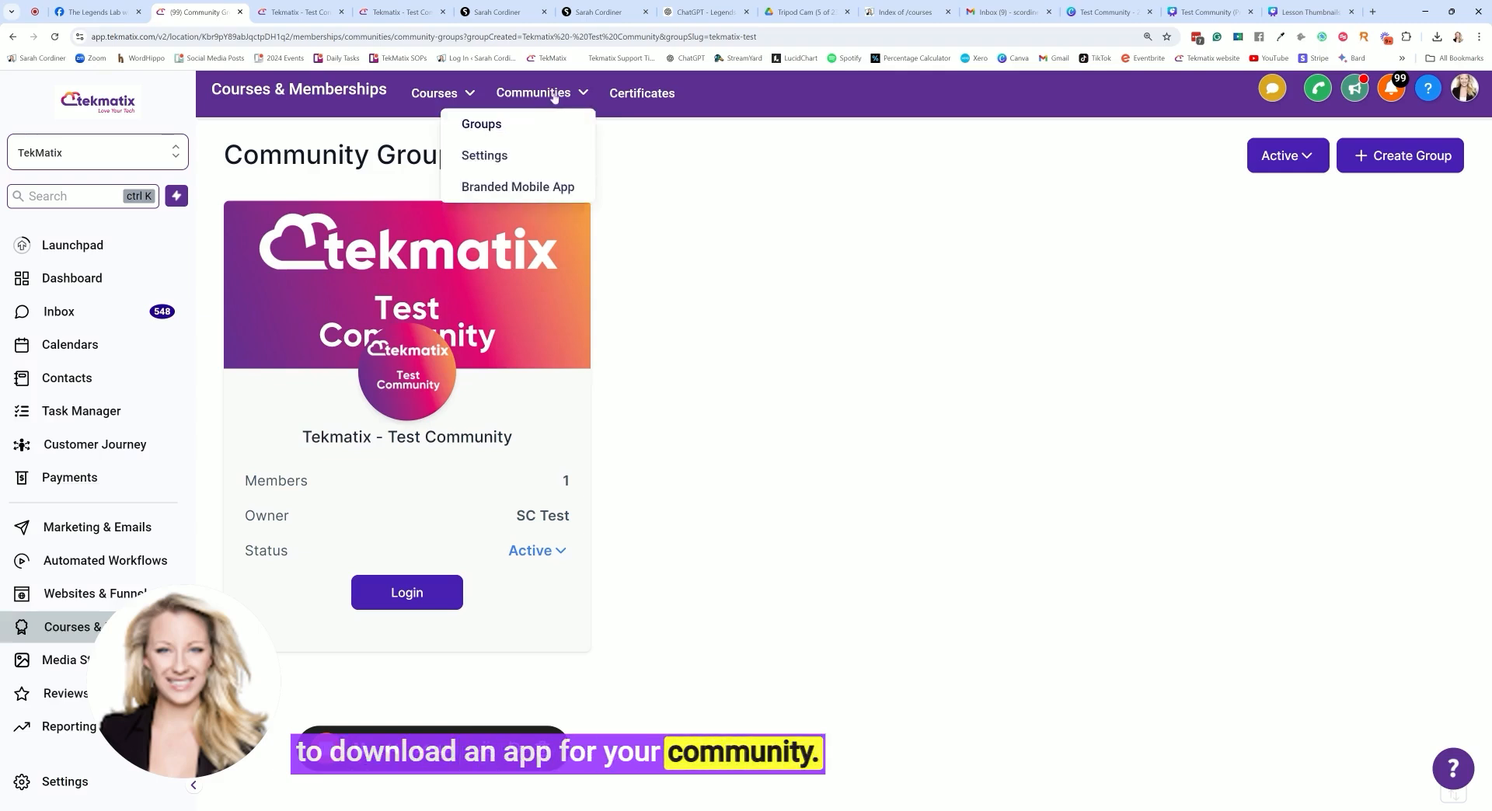
left_click(483, 156)
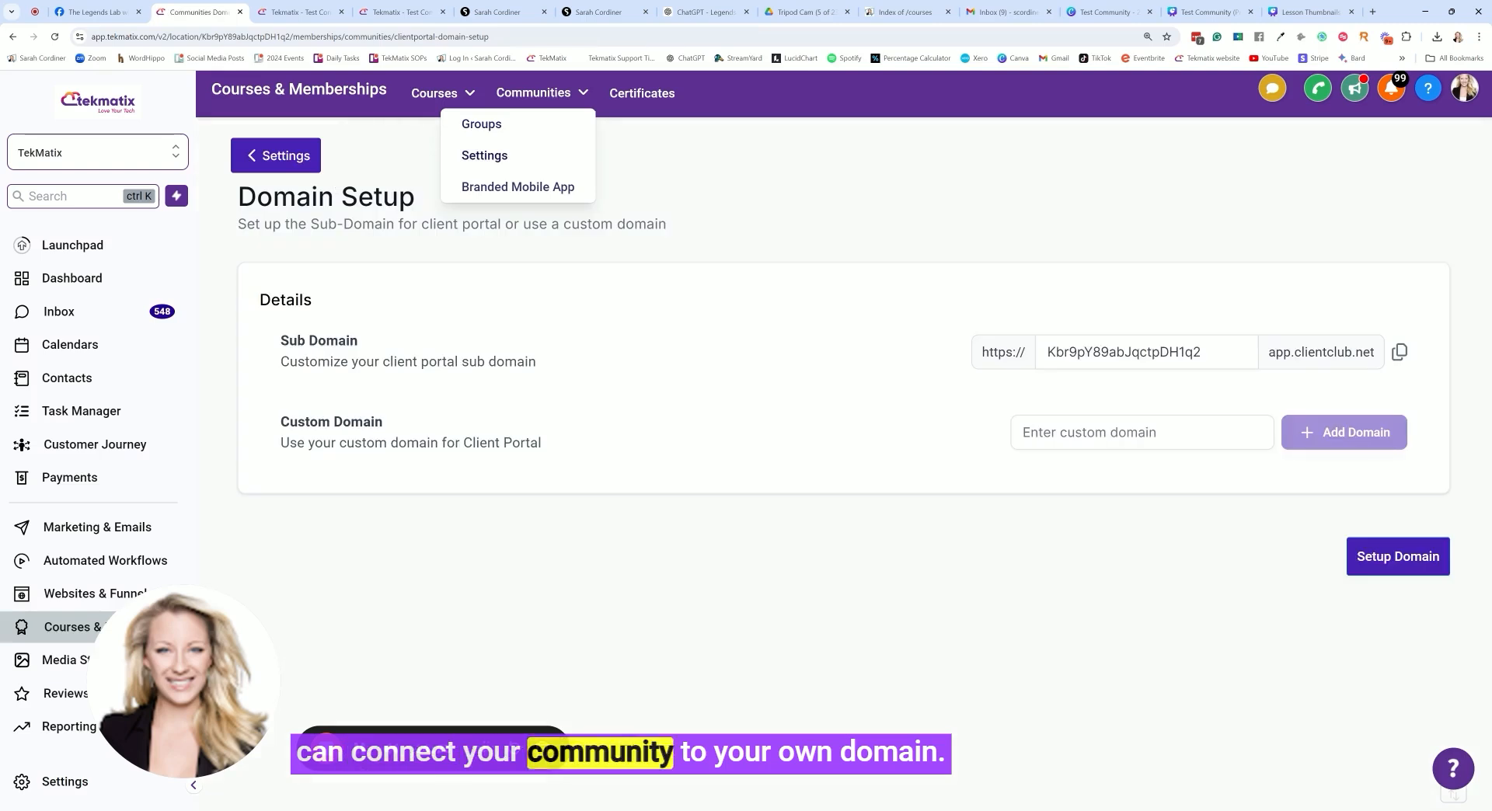